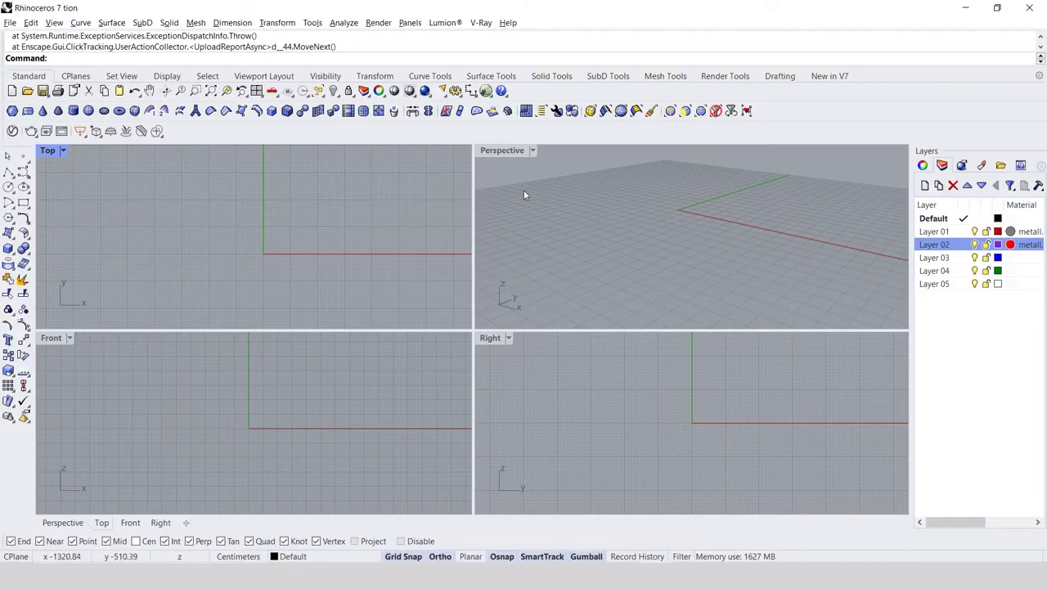
Maximize the viewport, switch it to Front view and zoom out, with Curve Tools showing.
{"action": "left_click", "coordinate": [524, 155]}
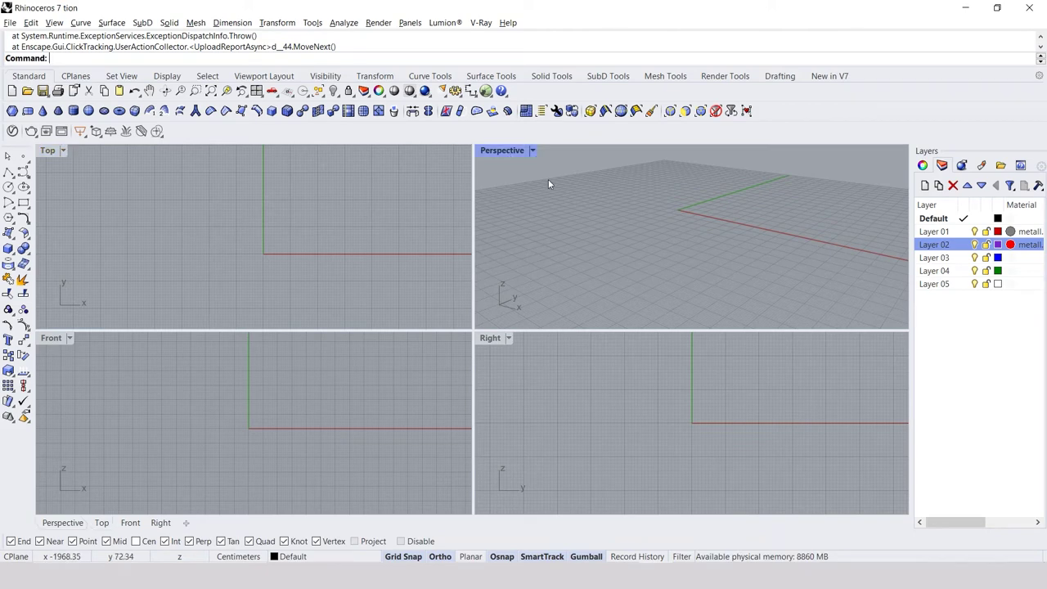
{"action": "double_click", "coordinate": [514, 152]}
{"action": "mouse_move", "coordinate": [470, 243]}
{"action": "right_mouse_down"}
{"action": "mouse_move", "coordinate": [476, 273]}
{"action": "mouse_move", "coordinate": [418, 327]}
{"action": "mouse_move", "coordinate": [570, 297]}
{"action": "mouse_move", "coordinate": [562, 262]}
{"action": "right_mouse_up"}
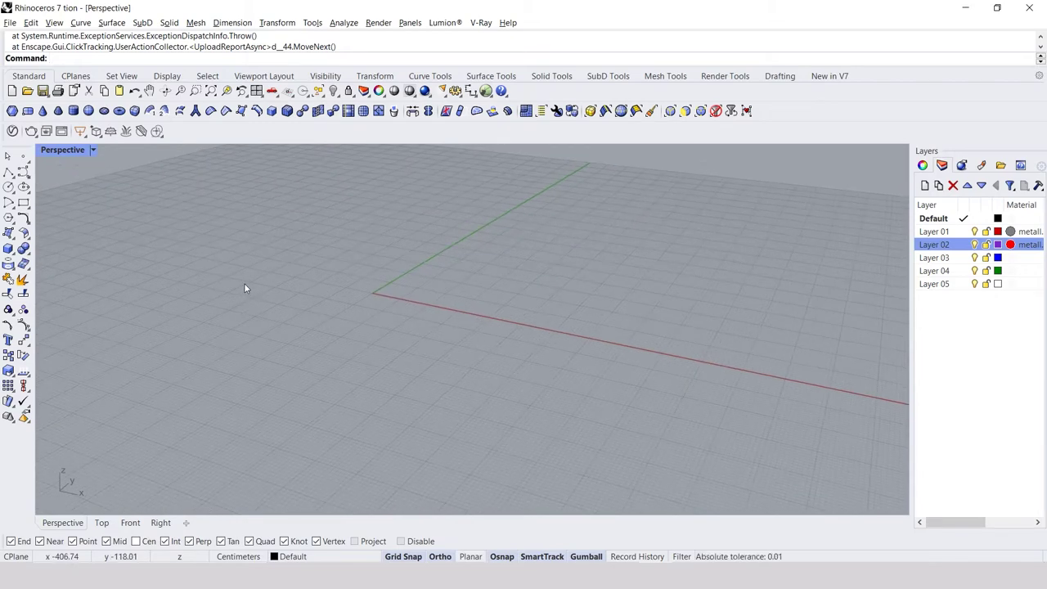
{"action": "left_click", "coordinate": [130, 523]}
{"action": "scroll", "coordinate": [327, 353], "scroll_direction": "down", "scroll_amount": 2}
{"action": "scroll", "coordinate": [327, 354], "scroll_direction": "down", "scroll_amount": 1}
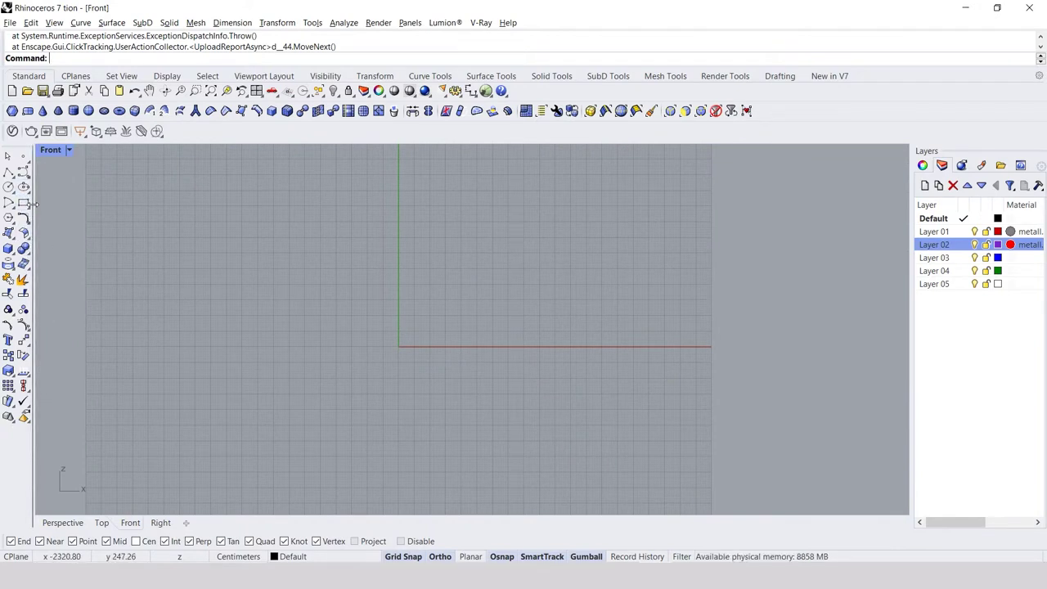
{"action": "left_click", "coordinate": [430, 77]}
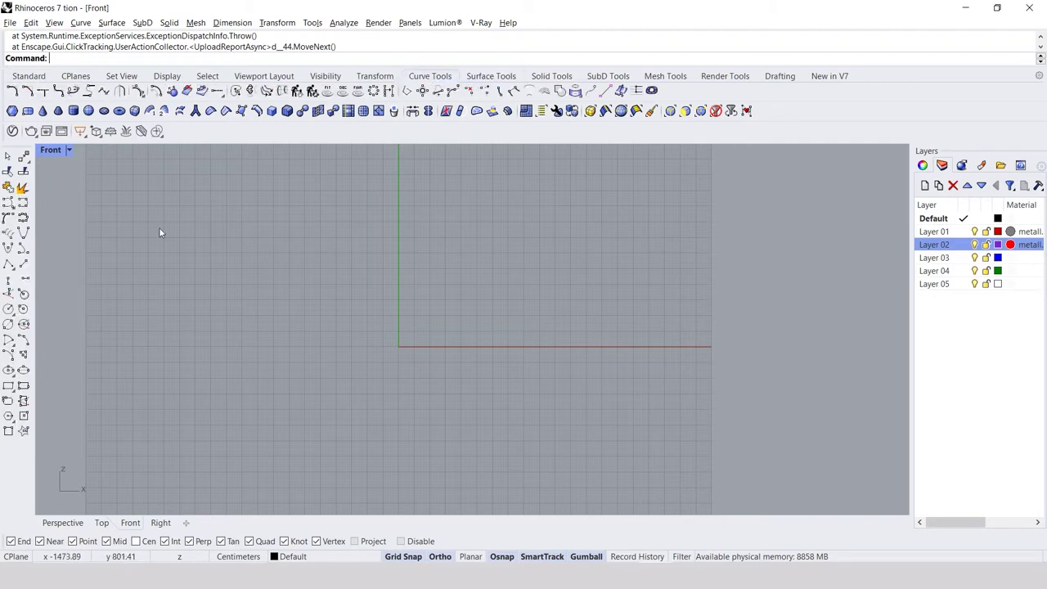
Draw an arc from the origin to 2000 along the x-axis, then view it in Perspective.
{"action": "left_click", "coordinate": [23, 339]}
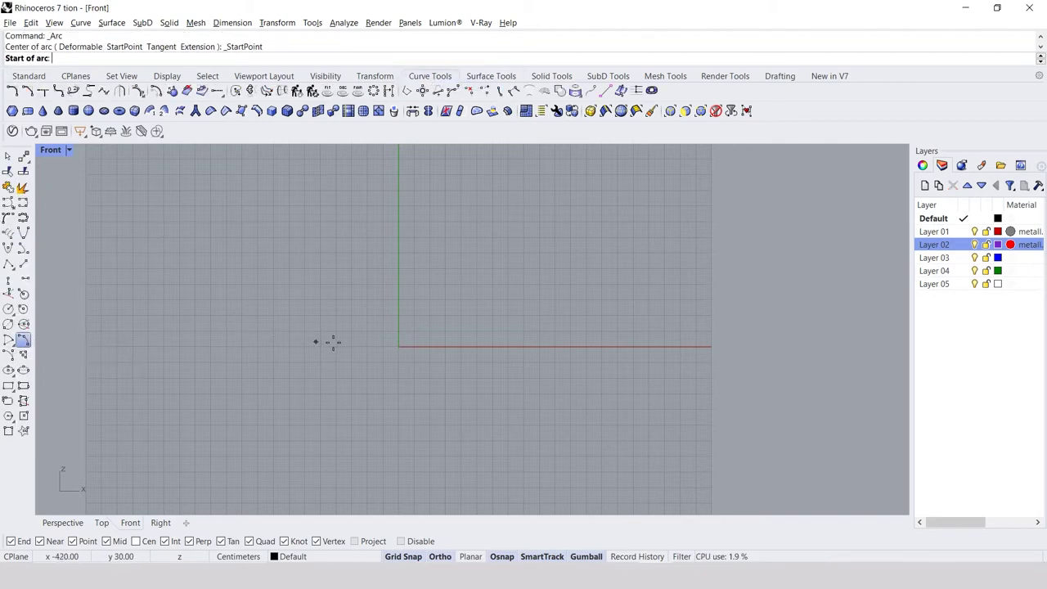
{"action": "type", "text": "0"}
{"action": "key", "text": "Return"}
{"action": "type", "text": "2000"}
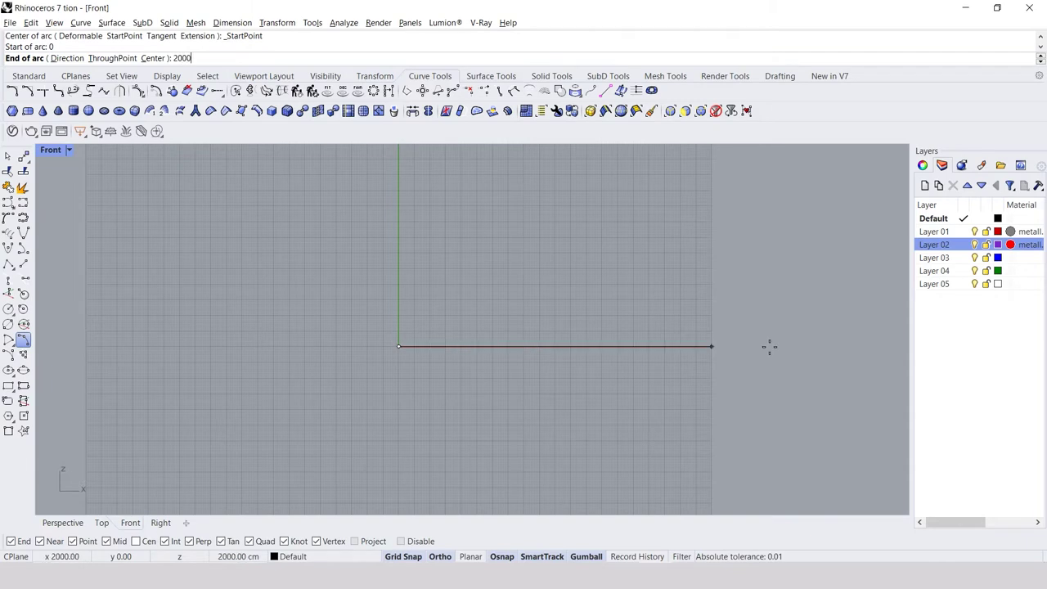
{"action": "key", "text": "Return"}
{"action": "left_click", "coordinate": [696, 298]}
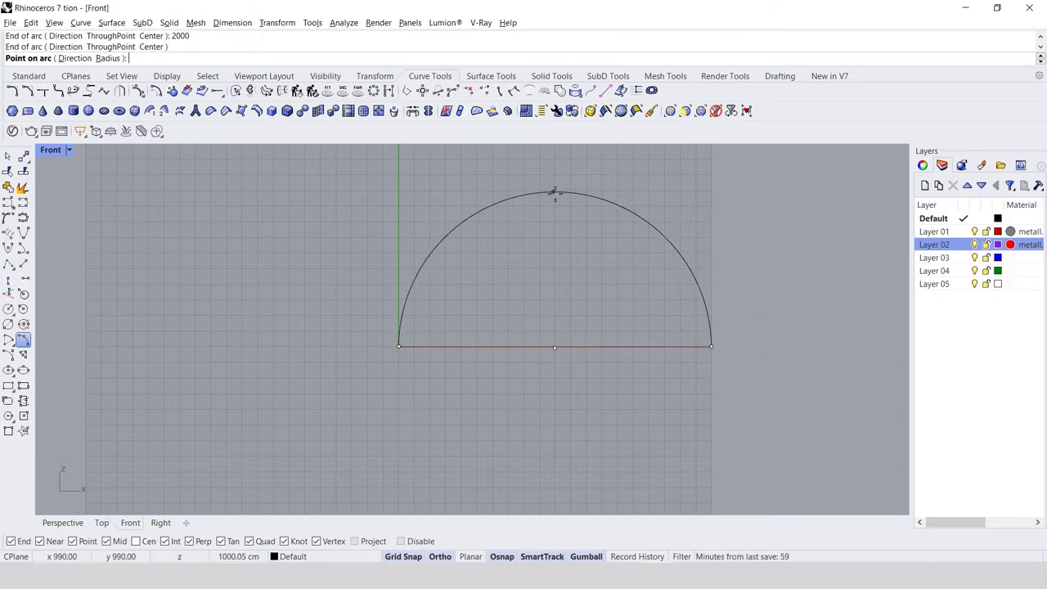
{"action": "left_click", "coordinate": [450, 271]}
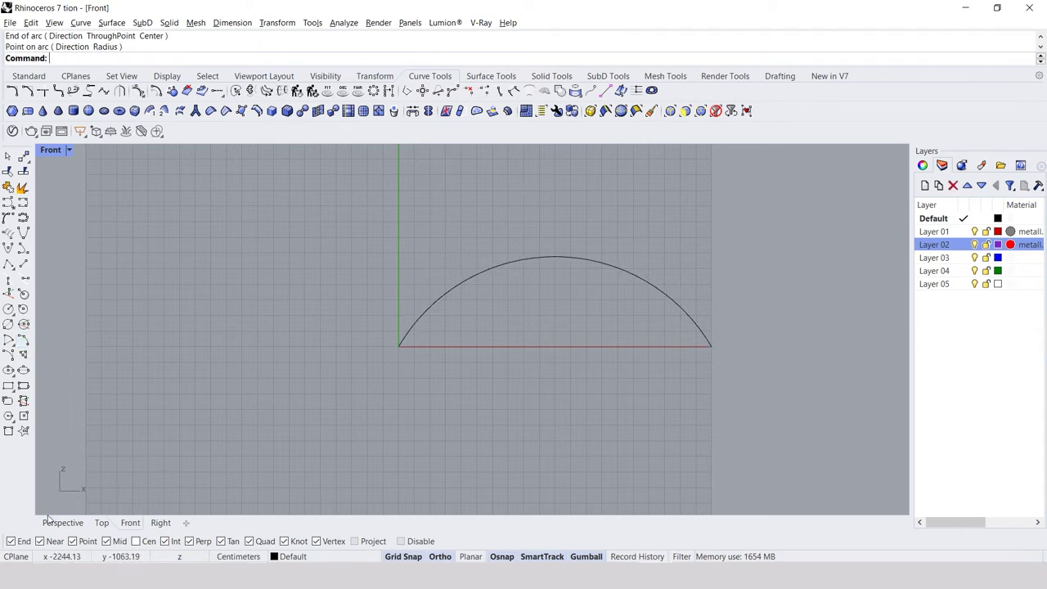
{"action": "left_click", "coordinate": [63, 523]}
{"action": "scroll", "coordinate": [269, 413], "scroll_direction": "down", "scroll_amount": 10}
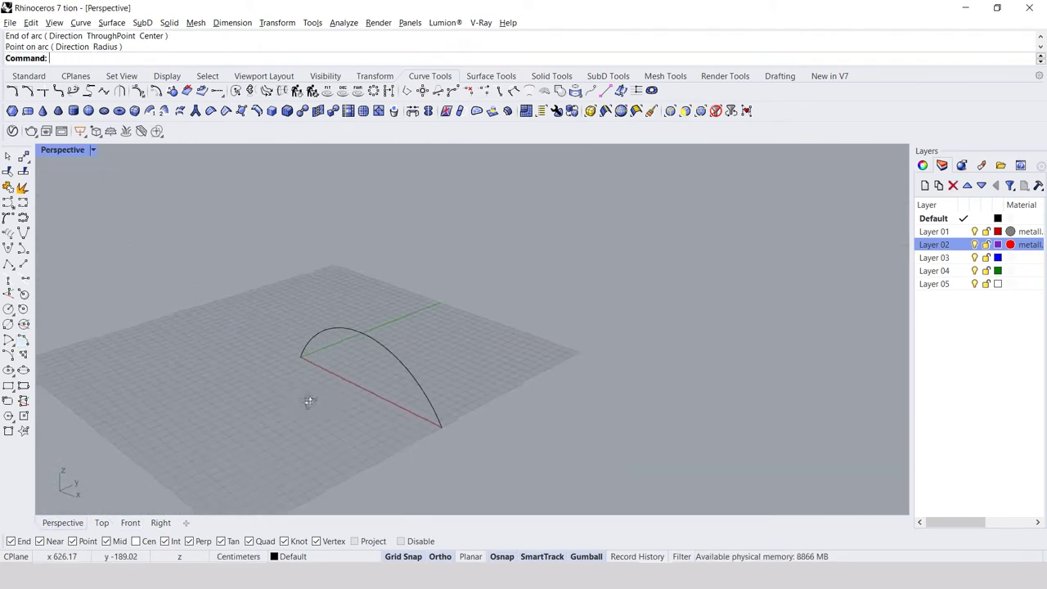
Copy the arc 2000 along the y-axis using the gumball.
{"action": "left_click", "coordinate": [382, 357]}
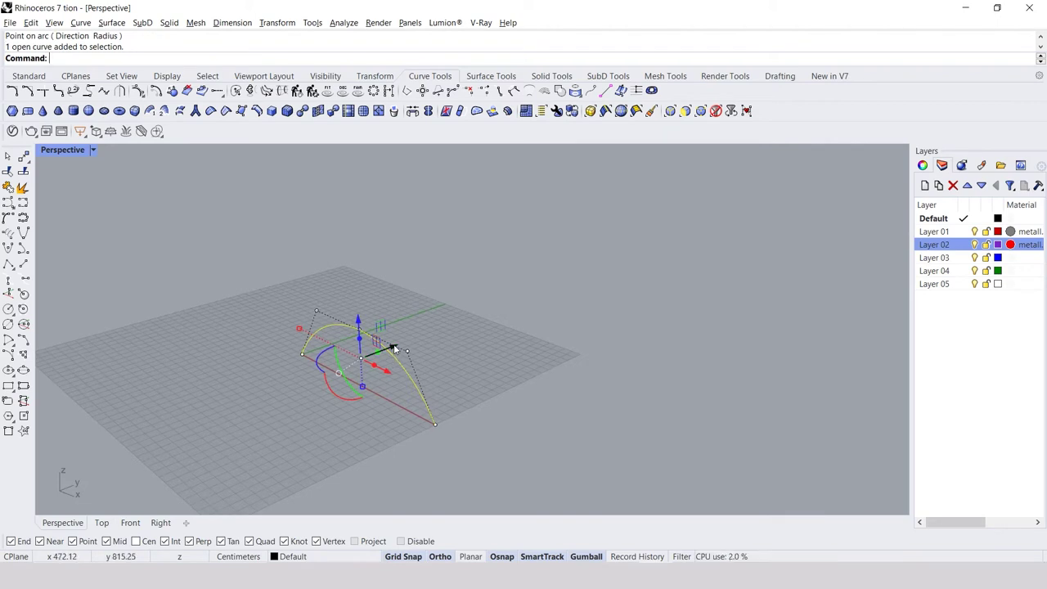
{"action": "left_click", "coordinate": [393, 348]}
{"action": "type", "text": "2000"}
{"action": "key", "text": "Return"}
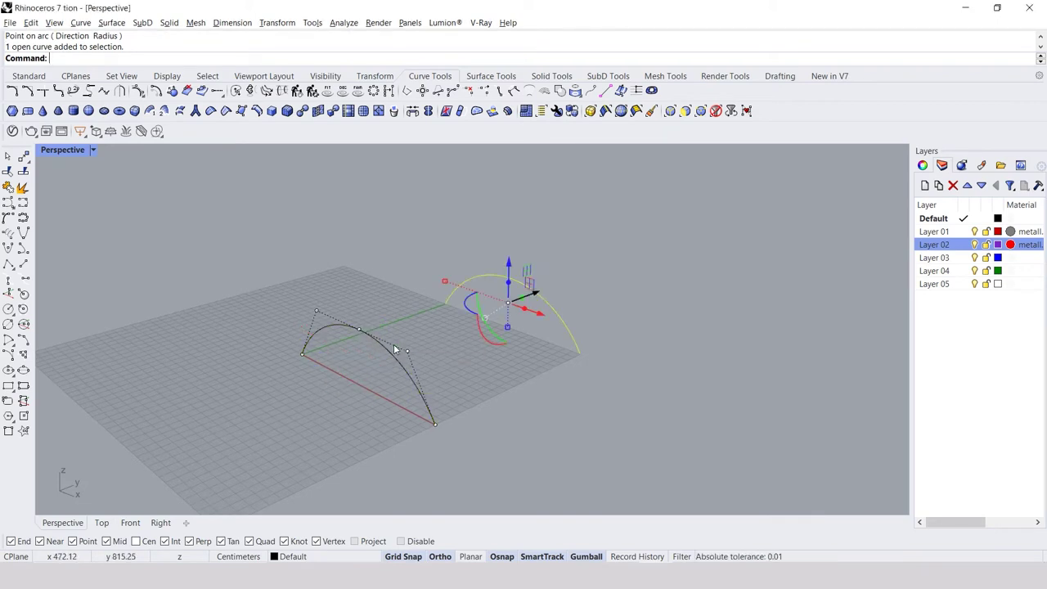
{"action": "key", "text": "Escape"}
{"action": "mouse_move", "coordinate": [505, 373]}
{"action": "right_mouse_down"}
{"action": "mouse_move", "coordinate": [460, 358]}
{"action": "mouse_move", "coordinate": [414, 392]}
{"action": "right_mouse_up"}
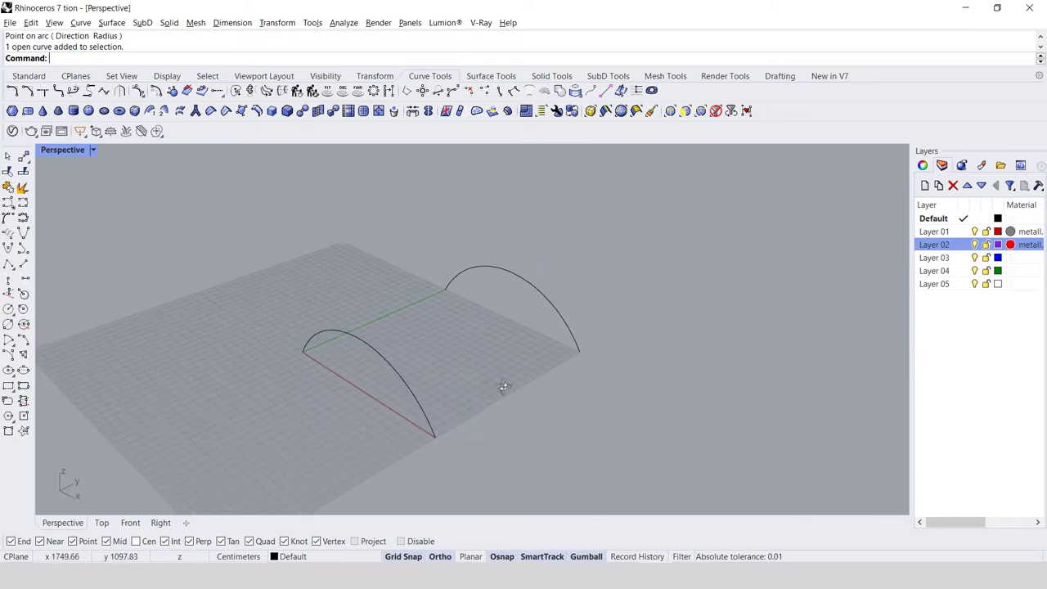
{"action": "type", "text": "Loft"}
Loft a vault surface between the two arcs and delete the extra object.
{"action": "key", "text": "Return"}
{"action": "left_click", "coordinate": [415, 387]}
{"action": "left_click", "coordinate": [517, 280]}
{"action": "key", "text": "Return"}
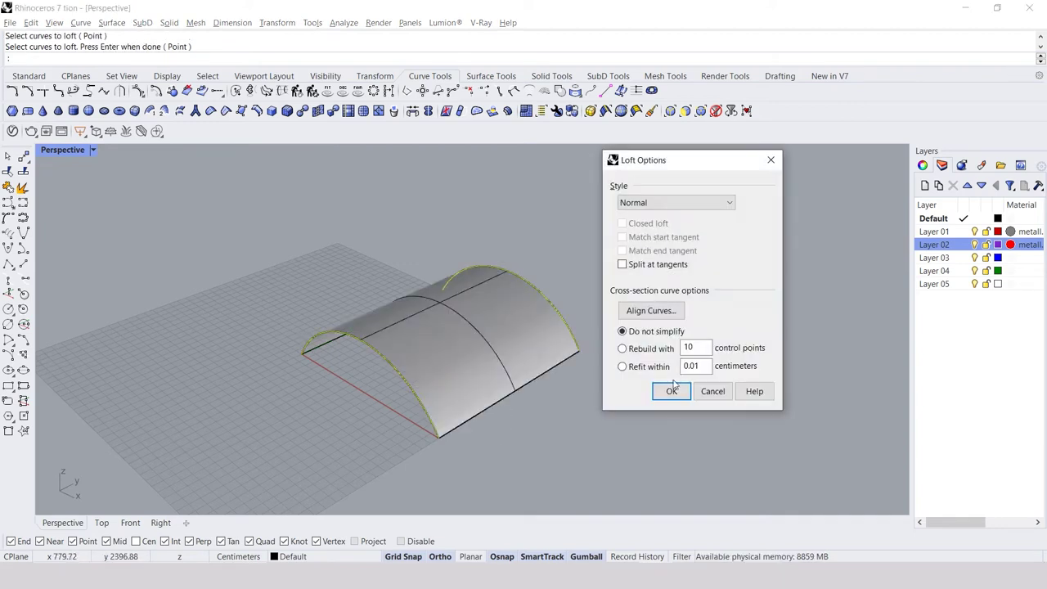
{"action": "left_click", "coordinate": [671, 391]}
{"action": "key", "text": "Delete"}
{"action": "left_click", "coordinate": [130, 523]}
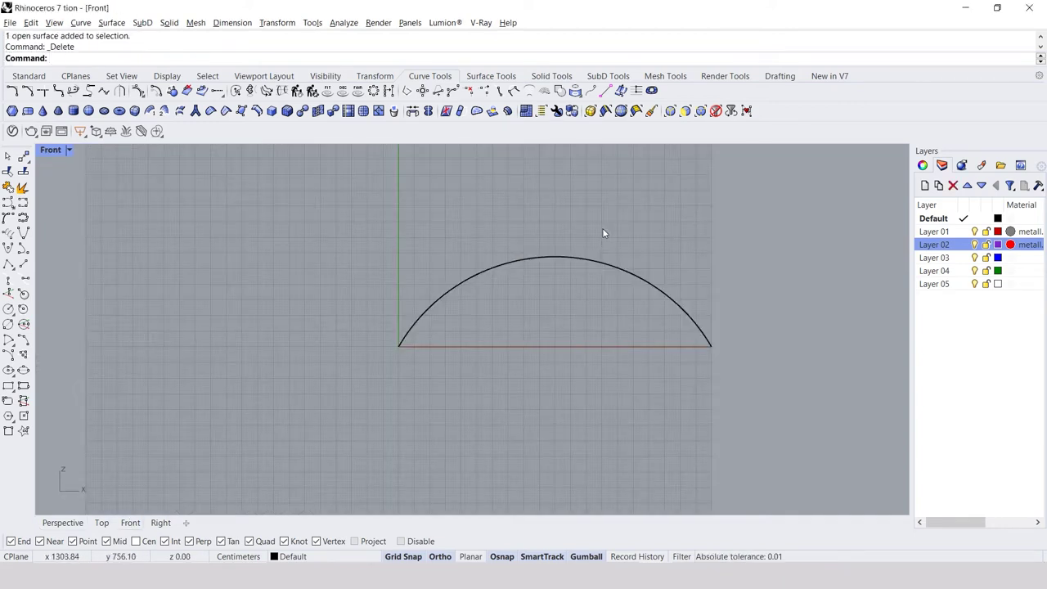
Offset the vault's near edge arc 200 to the outer side.
{"action": "left_click", "coordinate": [559, 260]}
{"action": "left_click", "coordinate": [589, 291]}
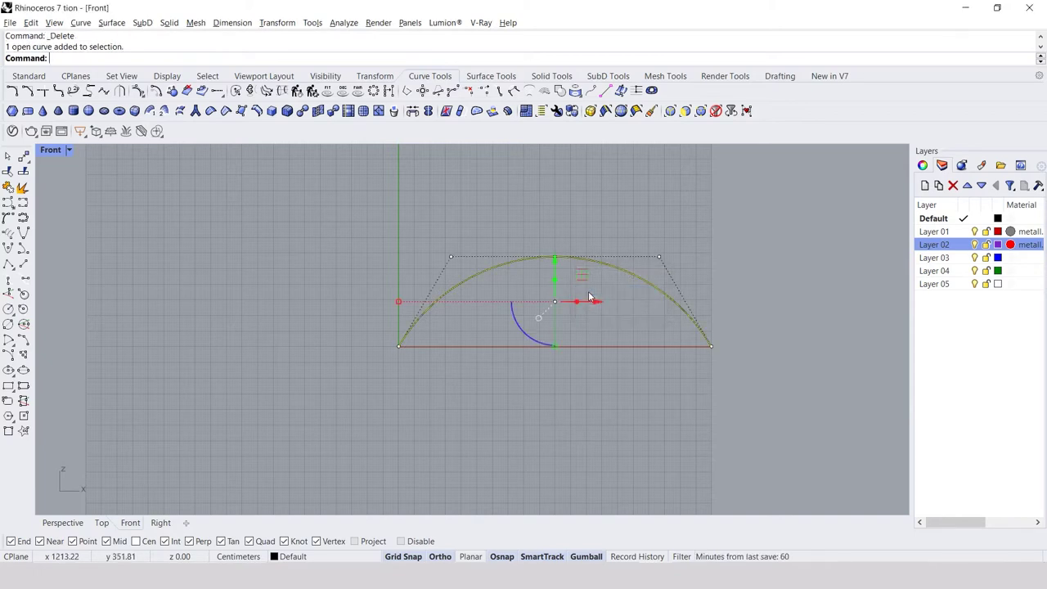
{"action": "type", "text": "Offset"}
{"action": "key", "text": "Return"}
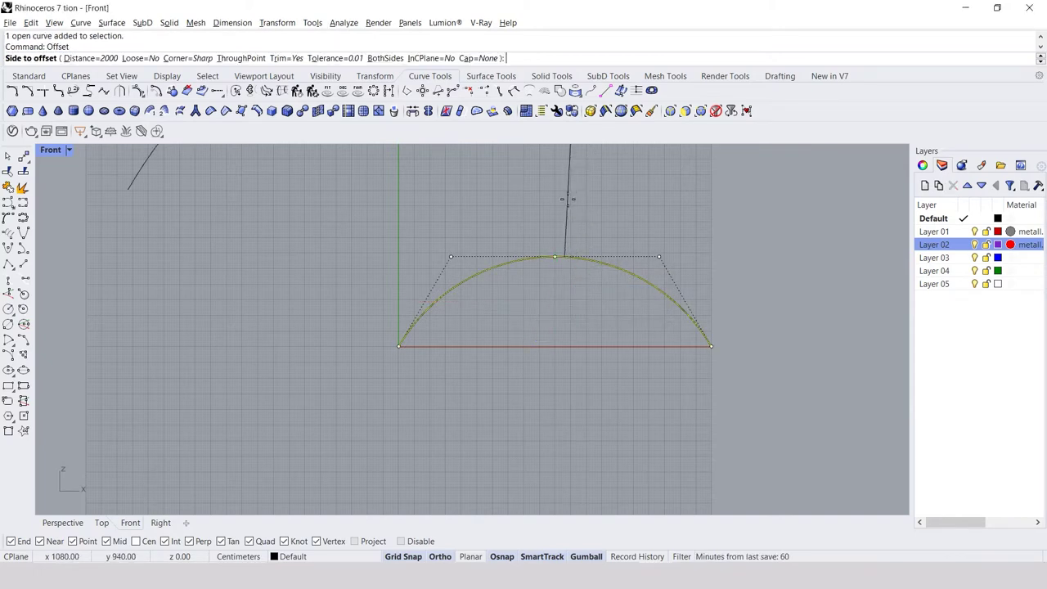
{"action": "type", "text": "200"}
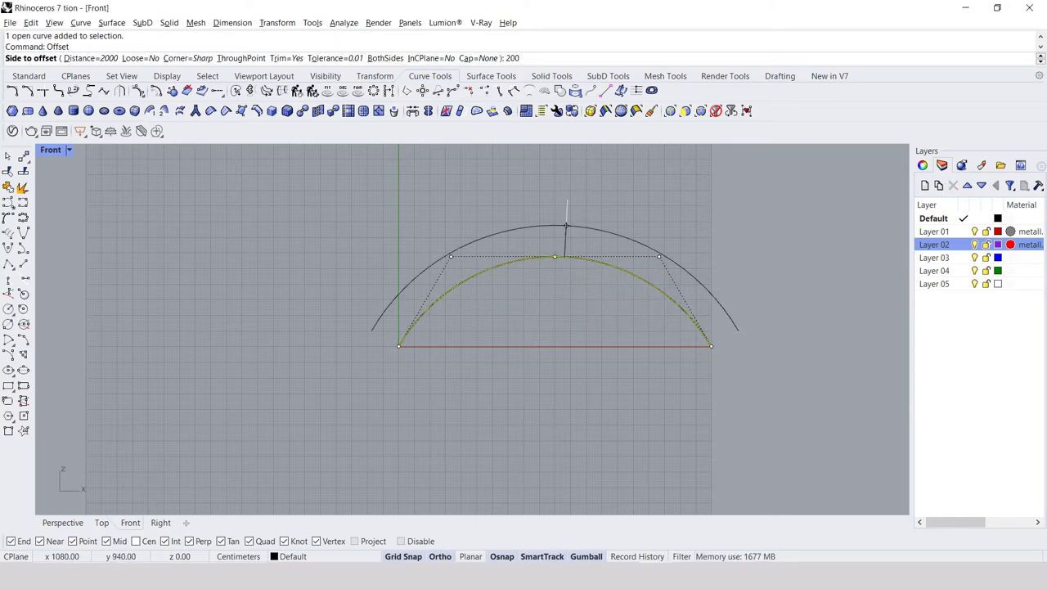
{"action": "left_click", "coordinate": [564, 169]}
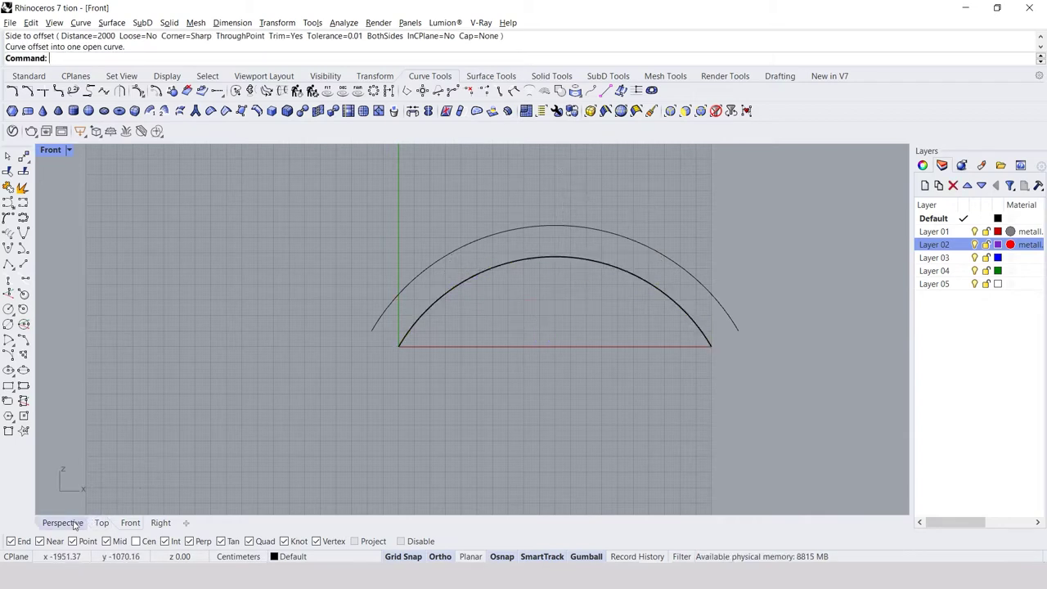
Offset the vault's far edge arc 200 outward as well.
{"action": "left_click", "coordinate": [63, 523]}
{"action": "mouse_move", "coordinate": [484, 330]}
{"action": "right_mouse_down"}
{"action": "mouse_move", "coordinate": [554, 335]}
{"action": "mouse_move", "coordinate": [564, 315]}
{"action": "right_mouse_up"}
{"action": "left_click", "coordinate": [568, 305]}
{"action": "key", "text": "Return"}
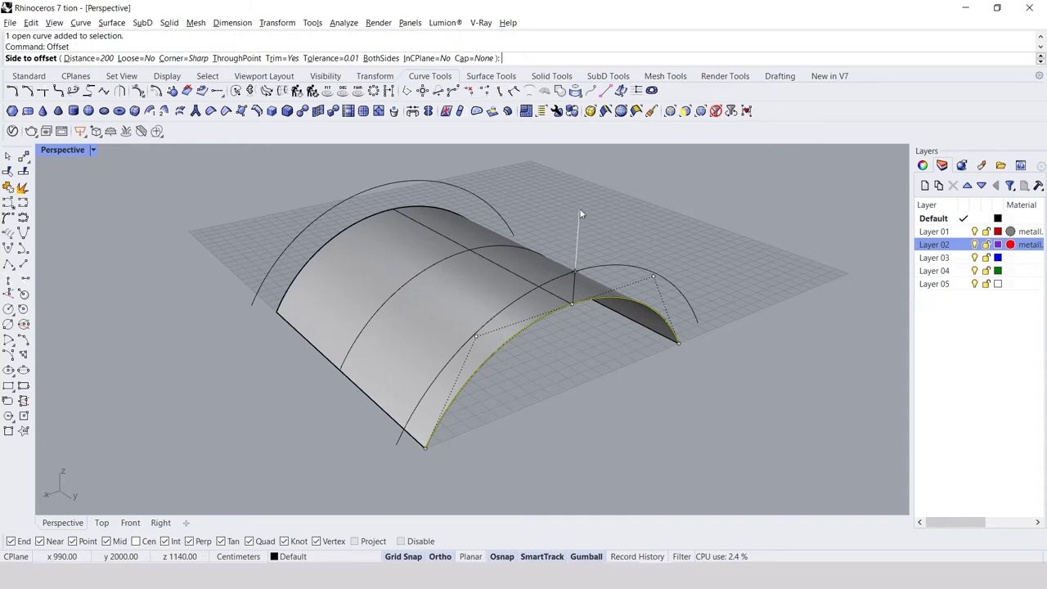
{"action": "left_click", "coordinate": [579, 245]}
{"action": "mouse_move", "coordinate": [581, 255]}
{"action": "right_mouse_down"}
{"action": "mouse_move", "coordinate": [626, 262]}
{"action": "mouse_move", "coordinate": [657, 281]}
{"action": "mouse_move", "coordinate": [606, 306]}
{"action": "right_mouse_up"}
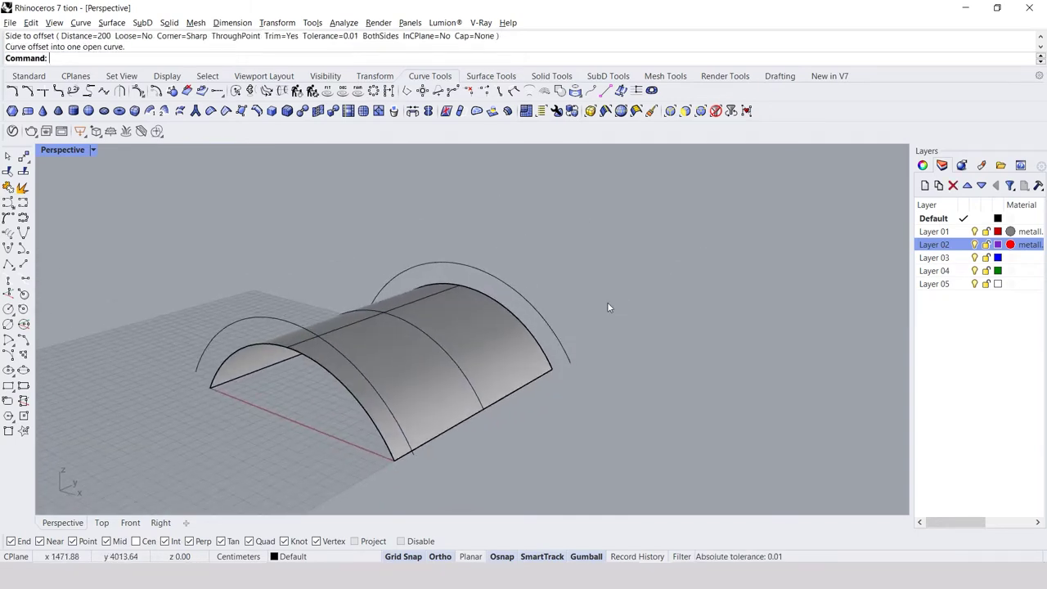
Start a loft, picking the far outer arc first.
{"action": "type", "text": "loft"}
{"action": "key", "text": "Return"}
{"action": "left_click", "coordinate": [523, 283]}
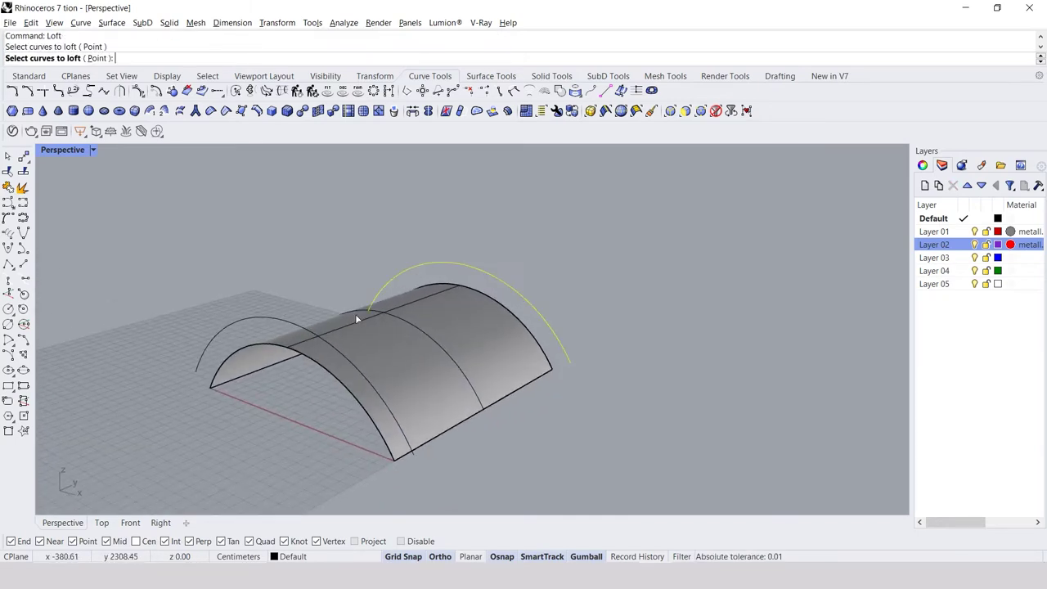
Finish the loft picks, then move both outer arcs aside off the surface.
{"action": "left_click", "coordinate": [276, 325]}
{"action": "key", "text": "Return"}
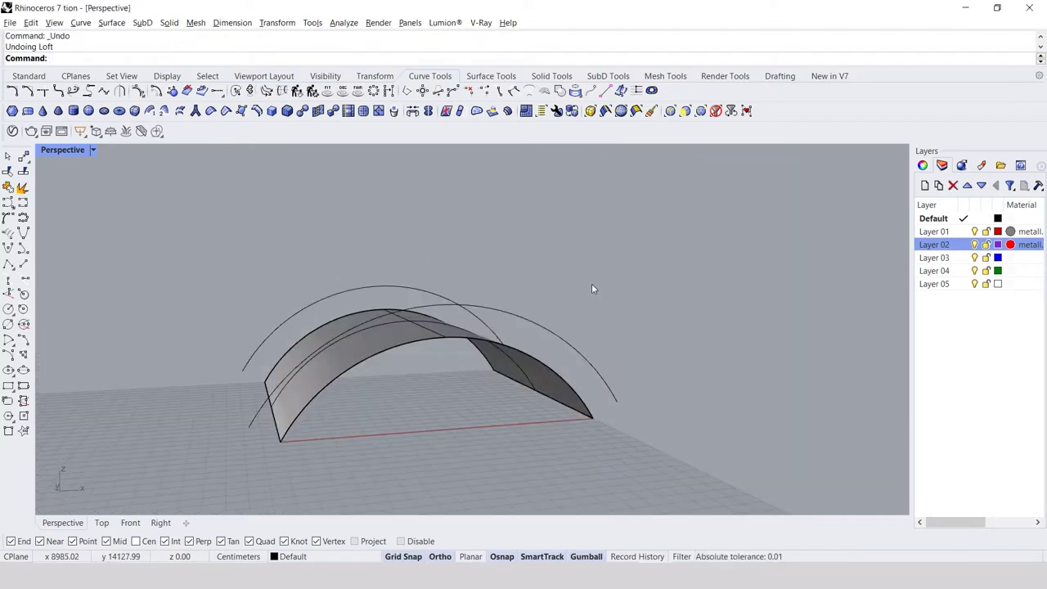
{"action": "left_click_drag", "start_coordinate": [474, 312], "coordinate": [473, 310]}
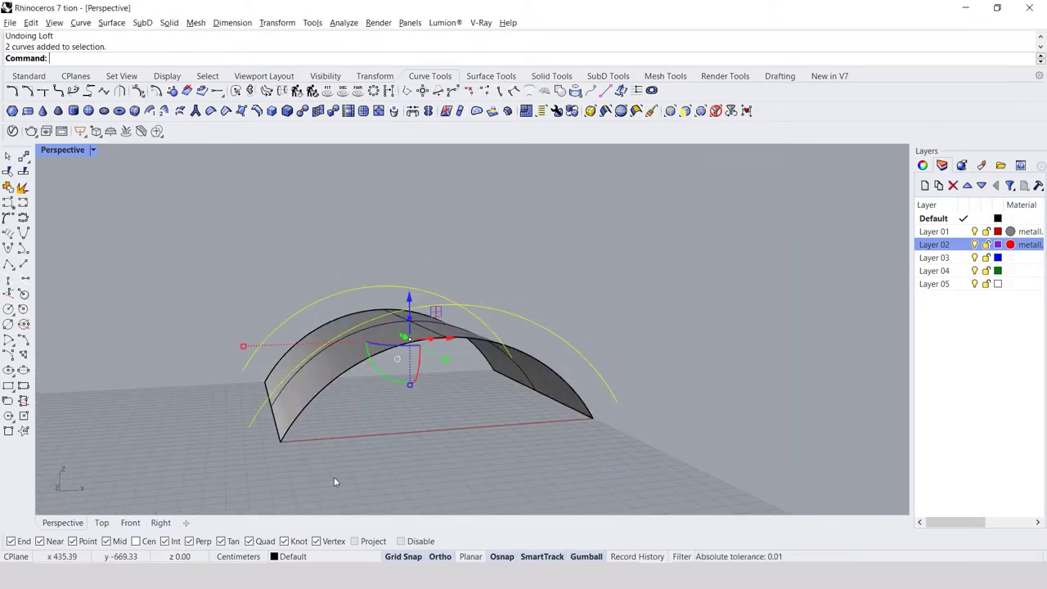
{"action": "mouse_move", "coordinate": [318, 437]}
{"action": "right_mouse_down"}
{"action": "mouse_move", "coordinate": [285, 438]}
{"action": "mouse_move", "coordinate": [436, 374]}
{"action": "right_mouse_up"}
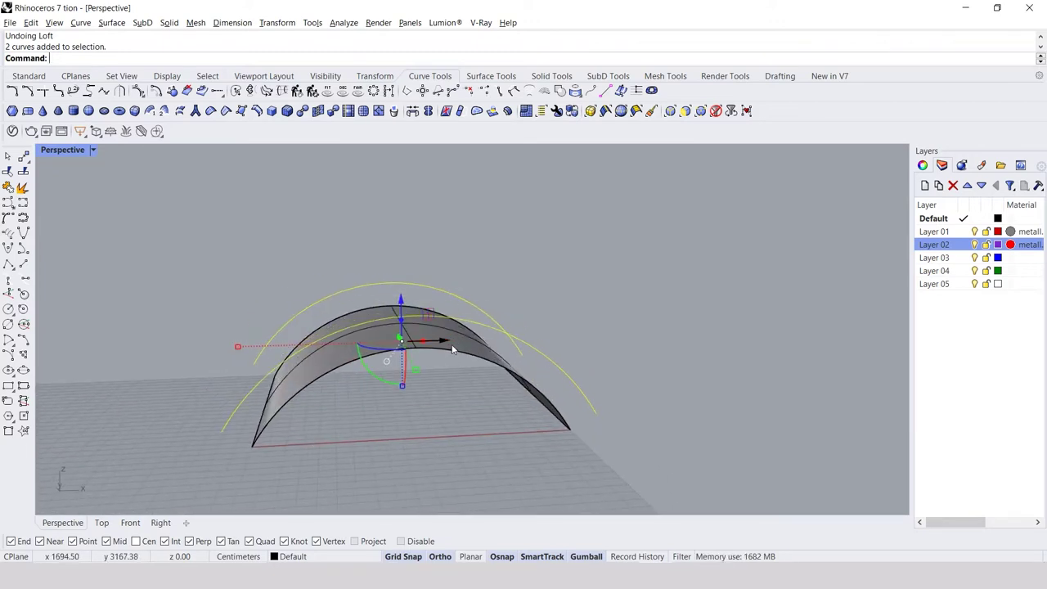
{"action": "left_click_drag", "start_coordinate": [491, 347], "coordinate": [303, 460]}
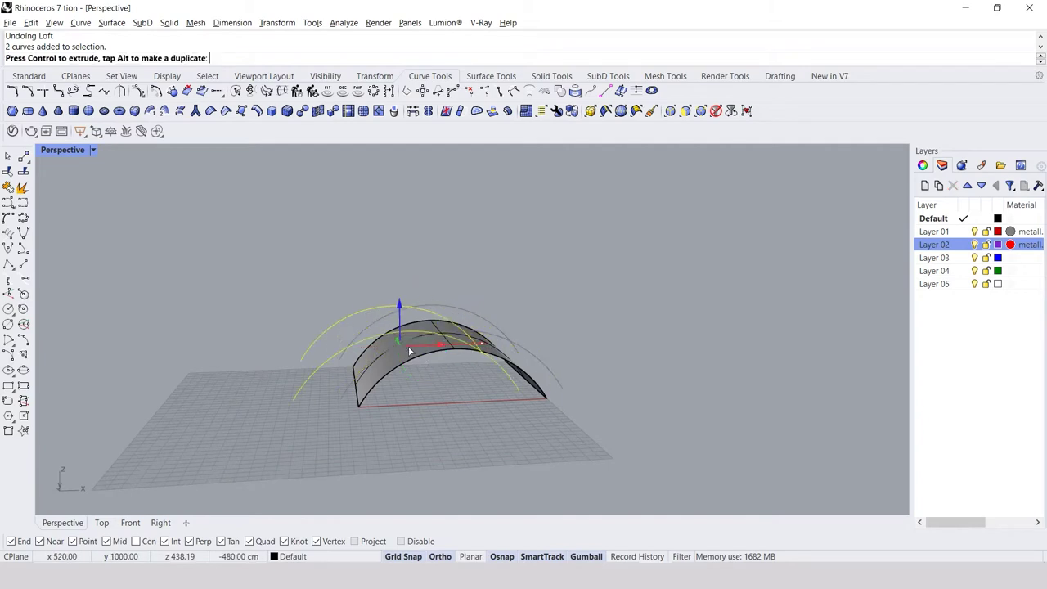
{"action": "key", "text": "Escape"}
{"action": "right_click_drag", "start_coordinate": [304, 459], "coordinate": [266, 331]}
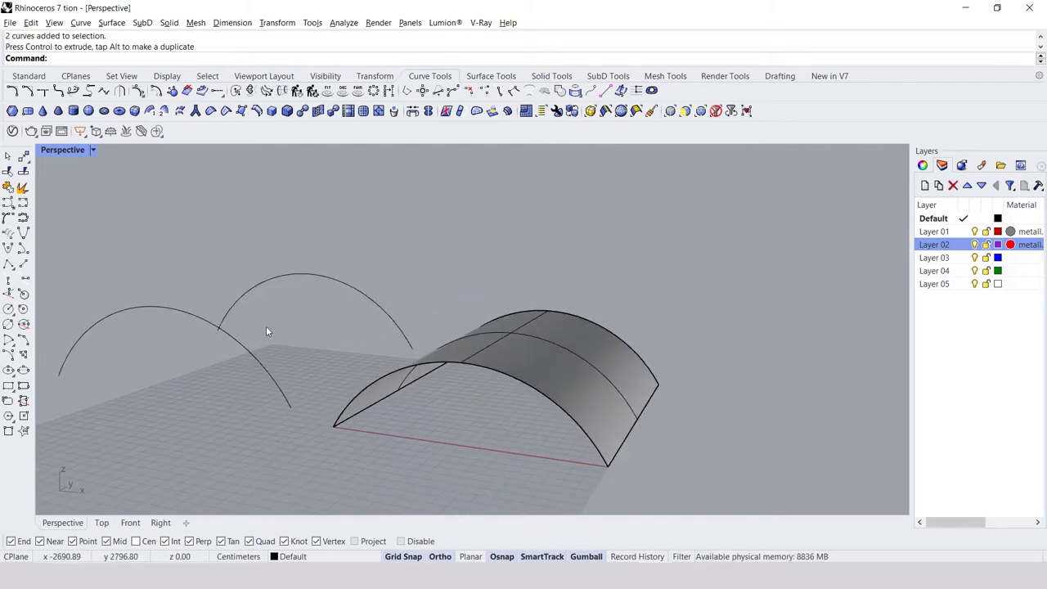
{"action": "type", "text": "Loft"}
Loft a second, larger vault surface between the two relocated outer arcs.
{"action": "key", "text": "Return"}
{"action": "left_click", "coordinate": [238, 341]}
{"action": "left_click", "coordinate": [325, 279]}
{"action": "key", "text": "Return"}
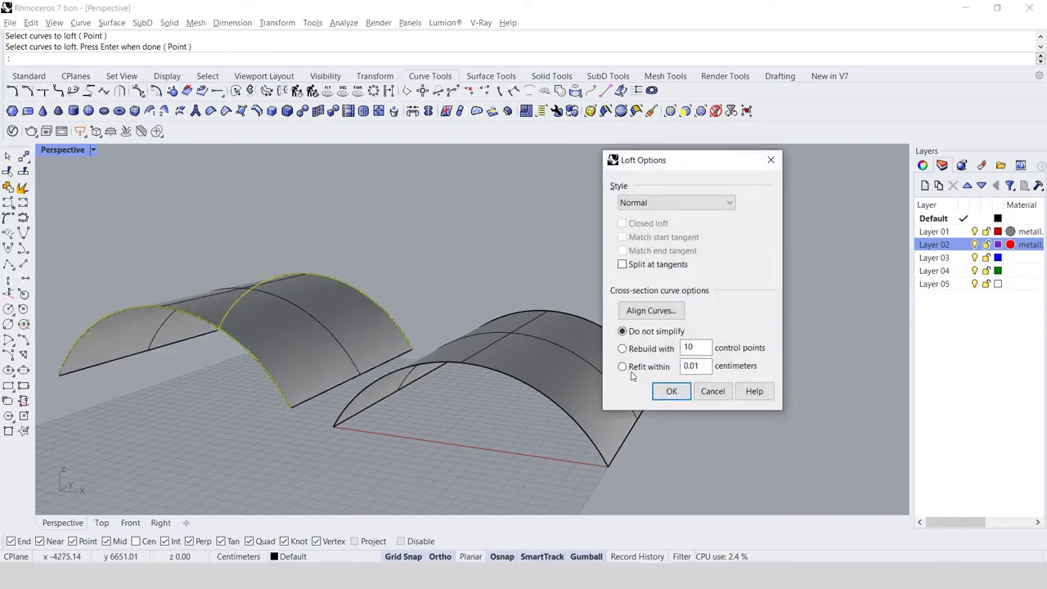
{"action": "left_click", "coordinate": [668, 391]}
{"action": "left_click", "coordinate": [130, 523]}
{"action": "scroll", "coordinate": [342, 340], "scroll_direction": "up", "scroll_amount": 2}
{"action": "left_click", "coordinate": [343, 342]}
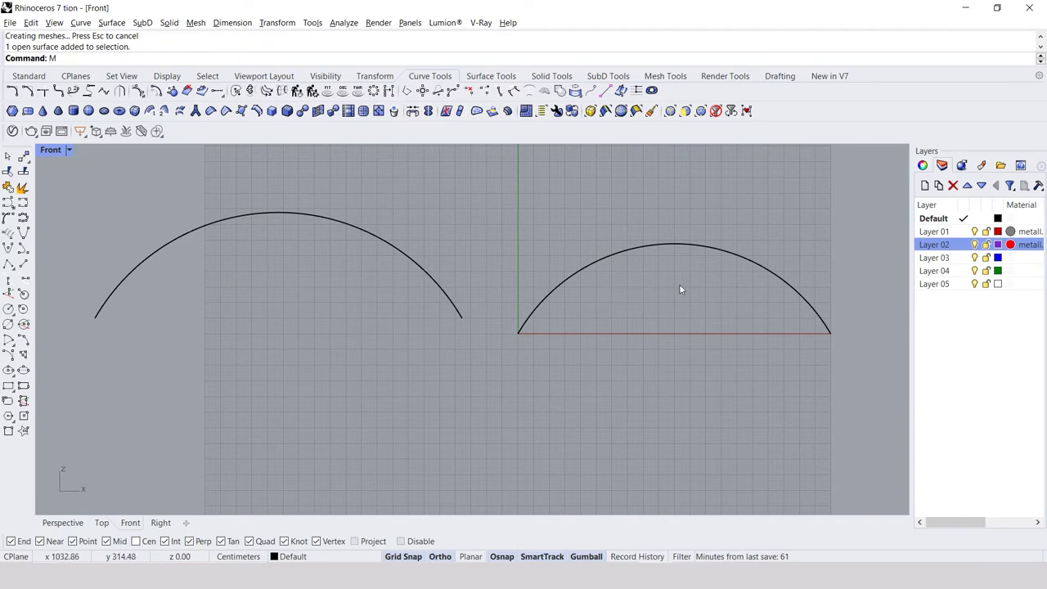
Draw a 200-long vertical guide line up from the right arch's top.
{"action": "type", "text": "l"}
{"action": "key", "text": "Return"}
{"action": "left_click", "coordinate": [674, 244]}
{"action": "type", "text": "200"}
{"action": "key", "text": "Return"}
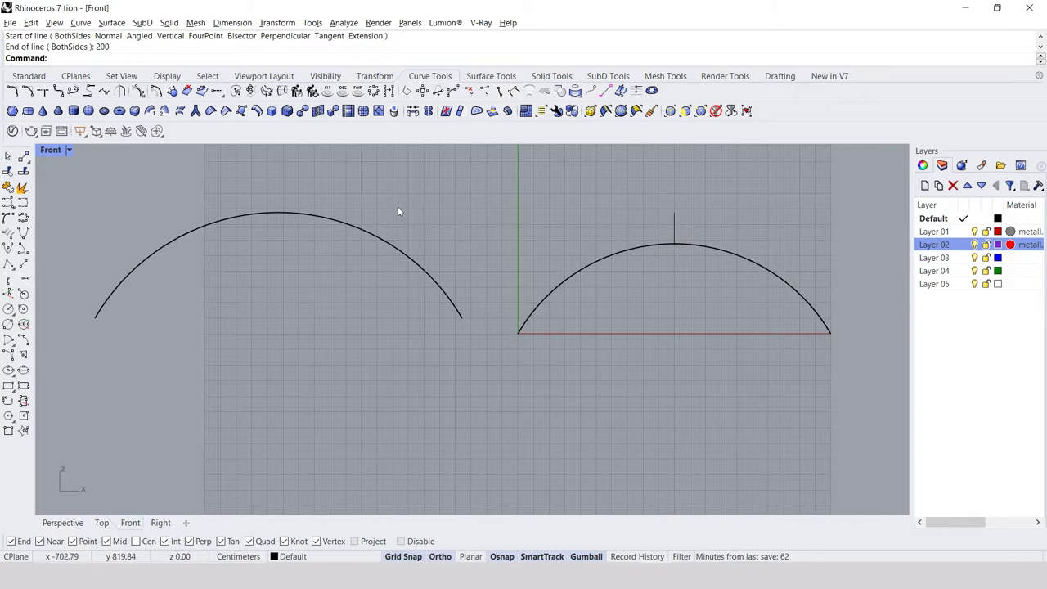
Move the left vault surface so its arch top snaps onto the guide line's end.
{"action": "left_click", "coordinate": [328, 219]}
{"action": "left_click", "coordinate": [350, 260]}
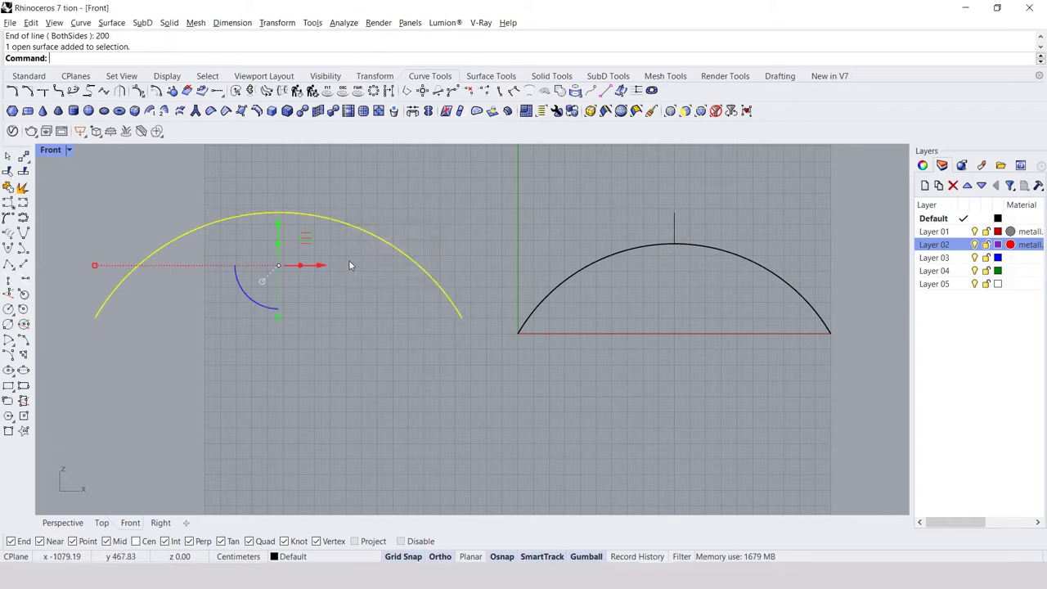
{"action": "type", "text": "M"}
{"action": "key", "text": "Return"}
{"action": "left_click", "coordinate": [278, 213]}
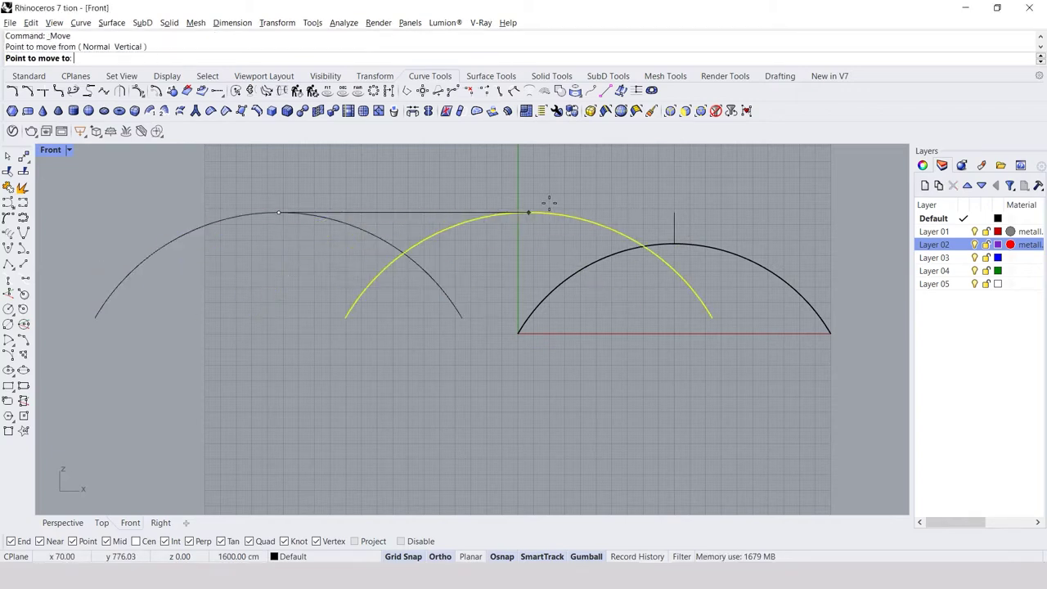
{"action": "left_click", "coordinate": [676, 213]}
{"action": "key", "text": "Escape"}
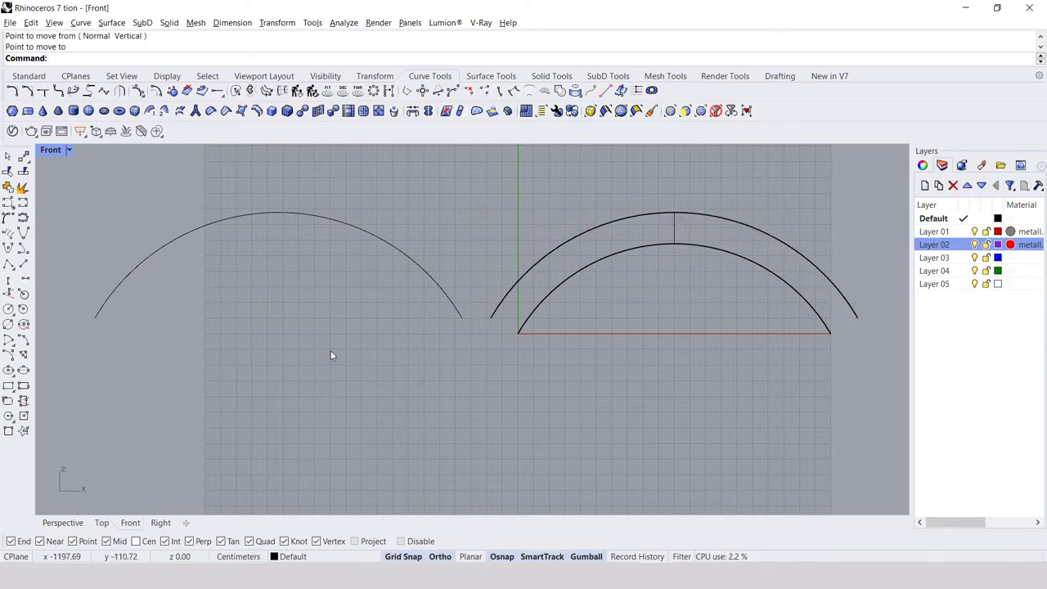
Delete the short vertical guide line and view the nested vaults in Perspective.
{"action": "left_click", "coordinate": [674, 229]}
{"action": "key", "text": "Delete"}
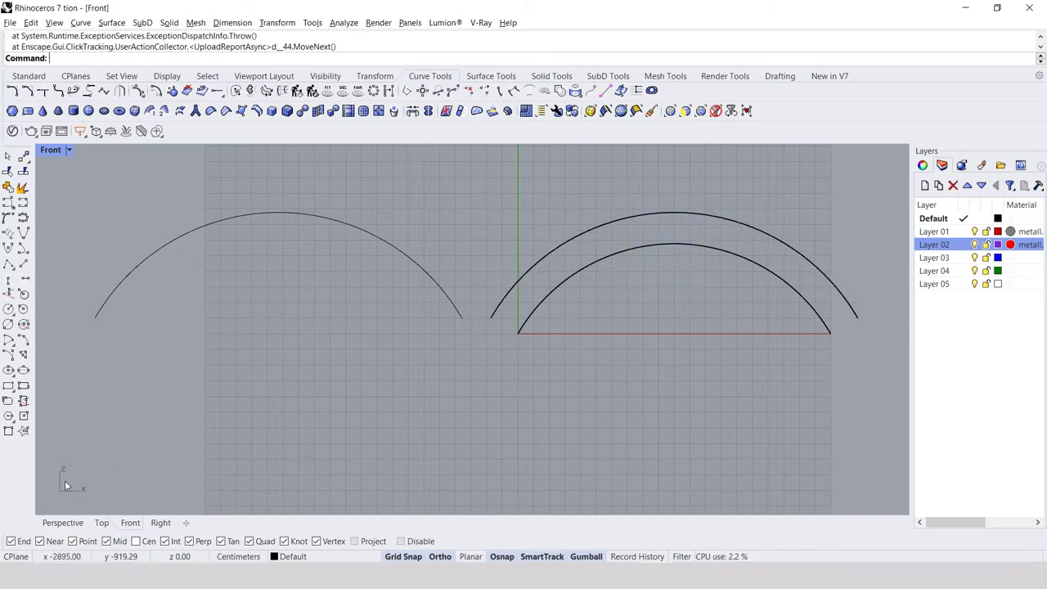
{"action": "left_click", "coordinate": [62, 523]}
{"action": "right_click_drag", "start_coordinate": [438, 398], "coordinate": [433, 487]}
Delete the stray bottom edge curve and select the two leftover arcs.
{"action": "mouse_move", "coordinate": [385, 484]}
{"action": "left_mouse_down"}
{"action": "mouse_move", "coordinate": [715, 330]}
{"action": "mouse_move", "coordinate": [708, 337]}
{"action": "left_mouse_up"}
{"action": "key", "text": "Delete"}
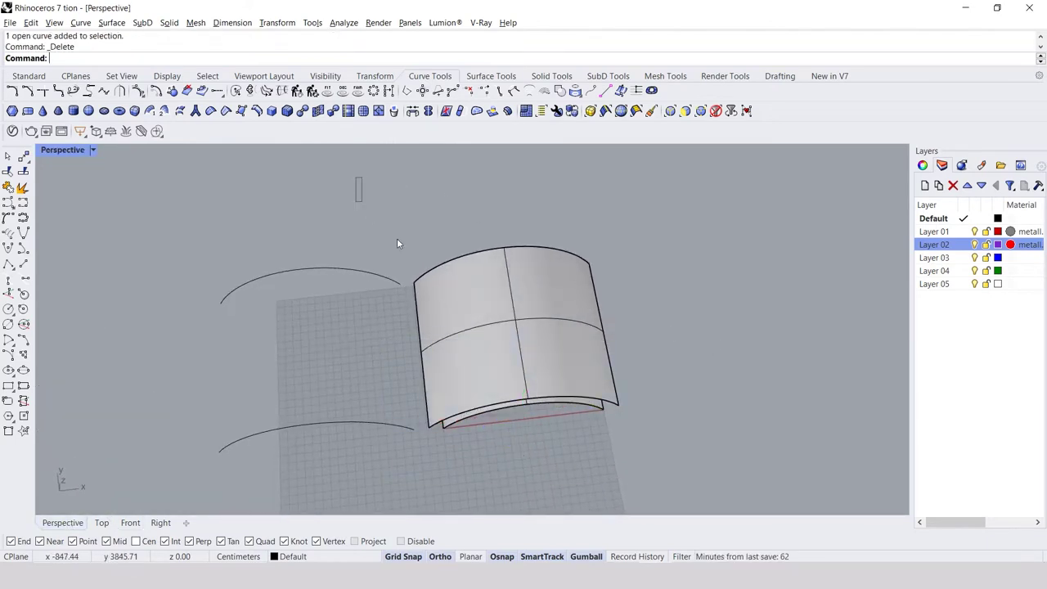
{"action": "left_click_drag", "start_coordinate": [278, 413], "coordinate": [278, 415]}
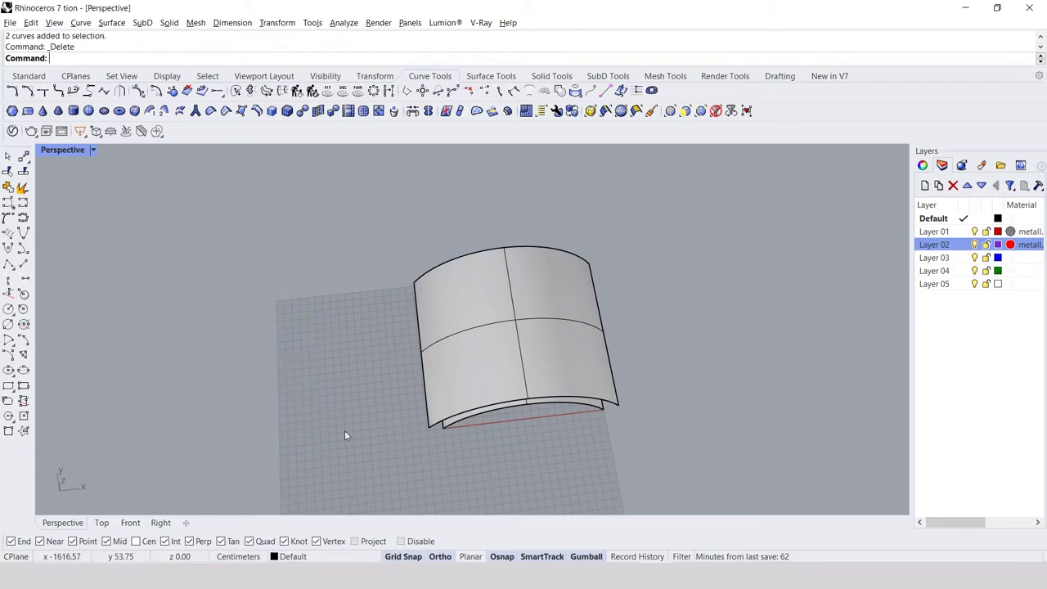
{"action": "mouse_move", "coordinate": [369, 430]}
{"action": "right_mouse_down"}
{"action": "mouse_move", "coordinate": [309, 304]}
{"action": "mouse_move", "coordinate": [329, 331]}
{"action": "right_mouse_up"}
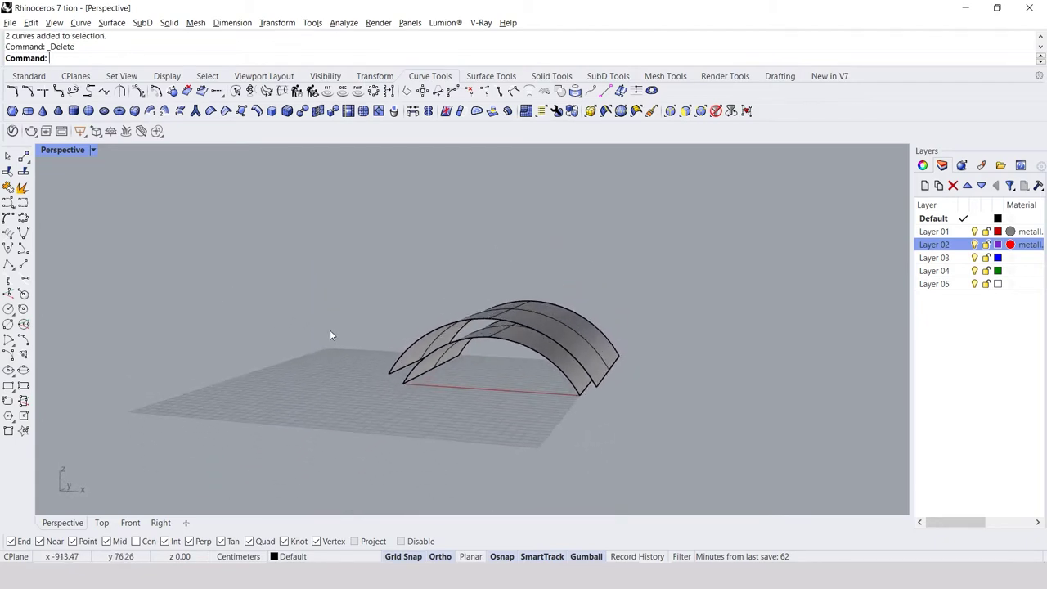
{"action": "mouse_move", "coordinate": [621, 306]}
{"action": "right_mouse_down"}
{"action": "mouse_move", "coordinate": [425, 332]}
{"action": "mouse_move", "coordinate": [617, 351]}
{"action": "mouse_move", "coordinate": [584, 359]}
{"action": "right_mouse_up"}
Launch the Grasshopper editor from the Standard toolbar.
{"action": "scroll", "coordinate": [584, 359], "scroll_direction": "up", "scroll_amount": 3}
{"action": "scroll", "coordinate": [579, 357], "scroll_direction": "up", "scroll_amount": 3}
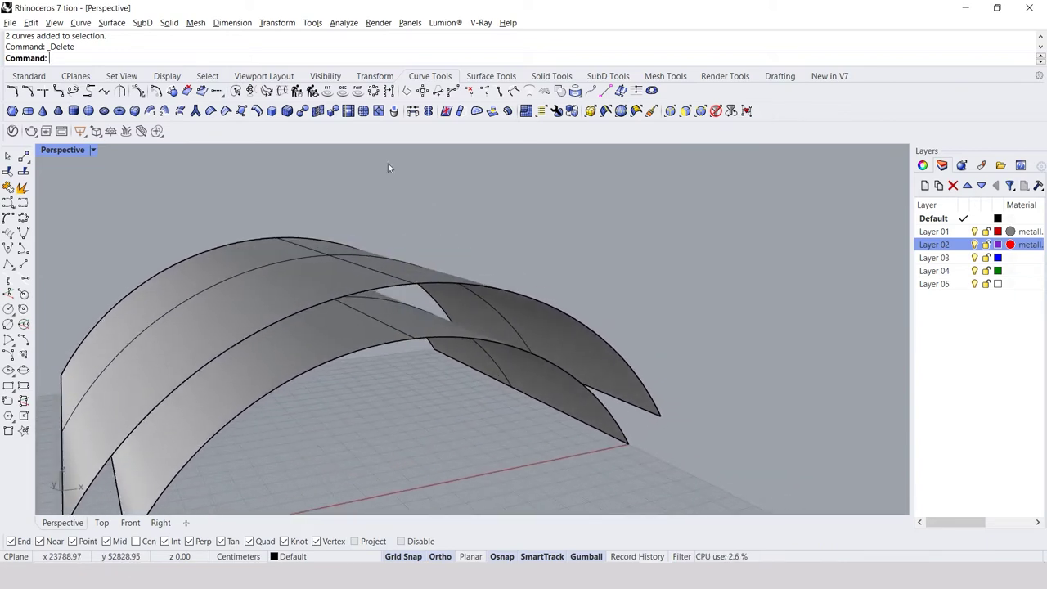
{"action": "left_click", "coordinate": [29, 75]}
{"action": "left_click", "coordinate": [455, 91]}
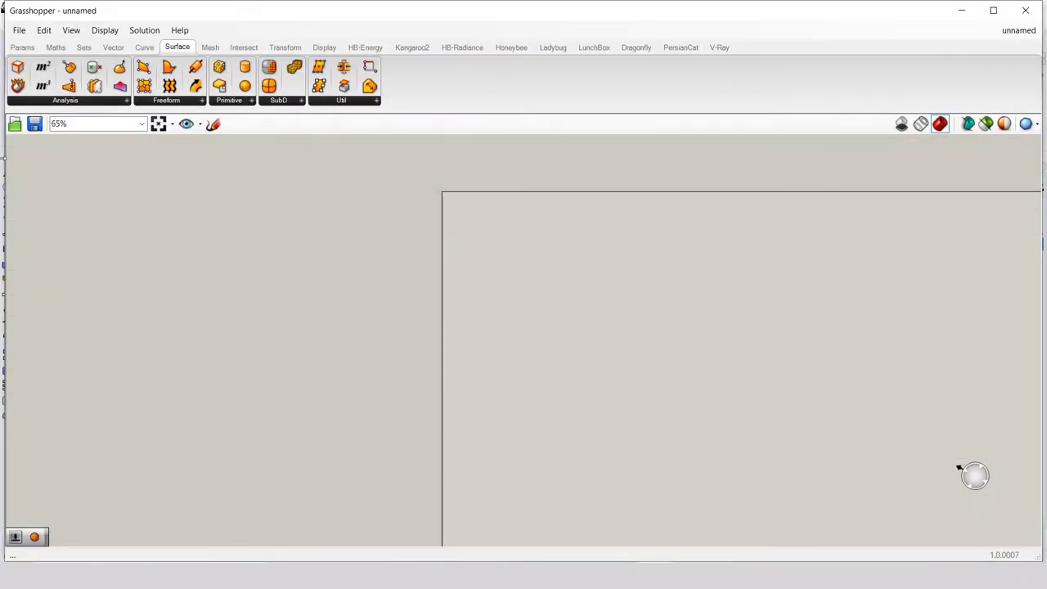
Dock the Grasshopper editor beside the Rhino viewport and open the canvas component search.
{"action": "left_click_drag", "start_coordinate": [4, 184], "coordinate": [683, 207]}
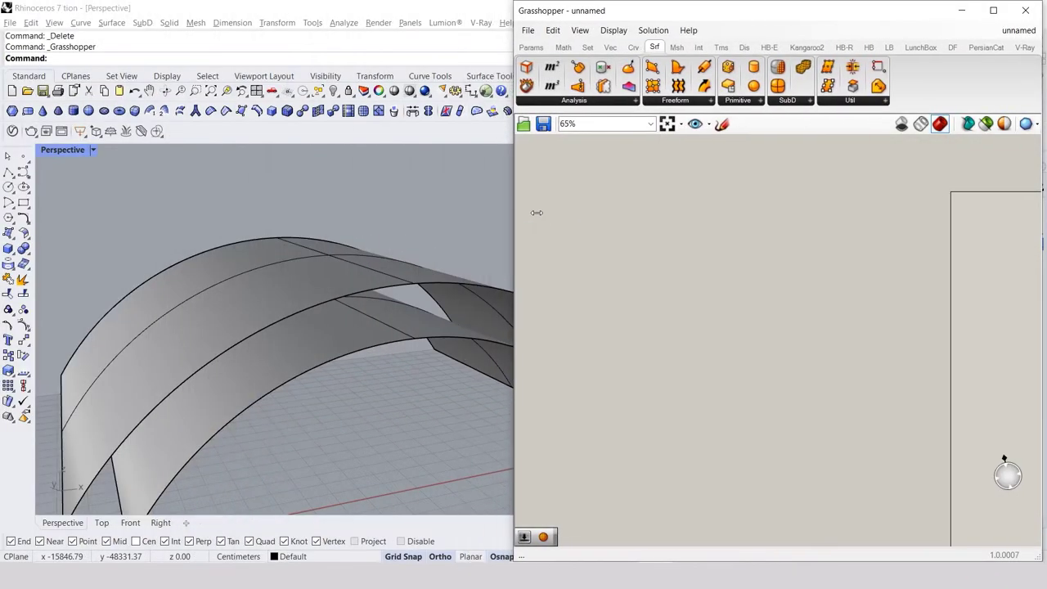
{"action": "scroll", "coordinate": [343, 318], "scroll_direction": "down", "scroll_amount": 5}
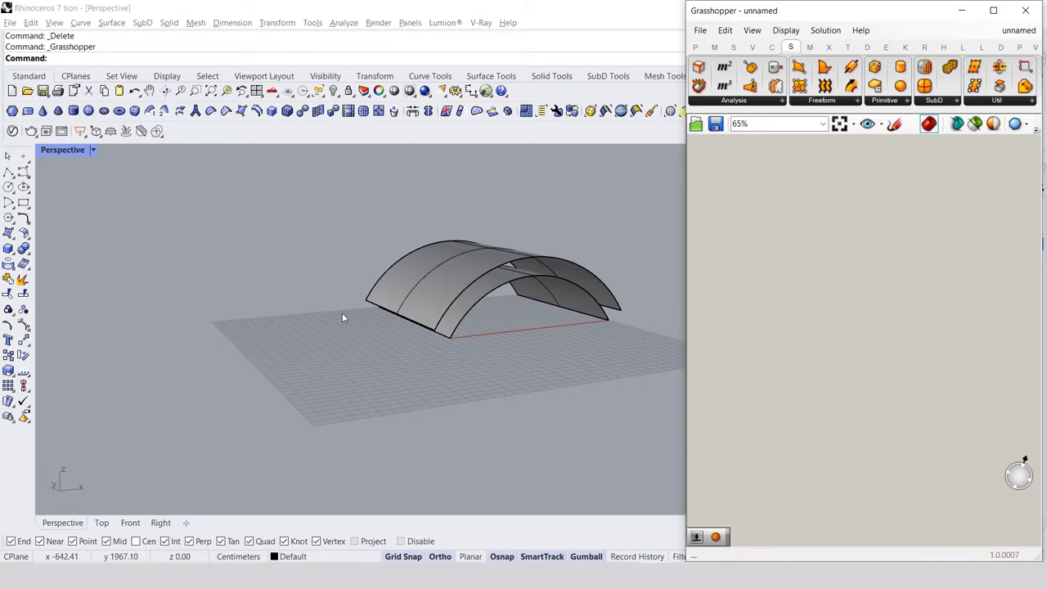
{"action": "scroll", "coordinate": [329, 311], "scroll_direction": "down", "scroll_amount": 2}
{"action": "scroll", "coordinate": [777, 245], "scroll_direction": "down", "scroll_amount": 5}
{"action": "scroll", "coordinate": [944, 355], "scroll_direction": "up", "scroll_amount": 2}
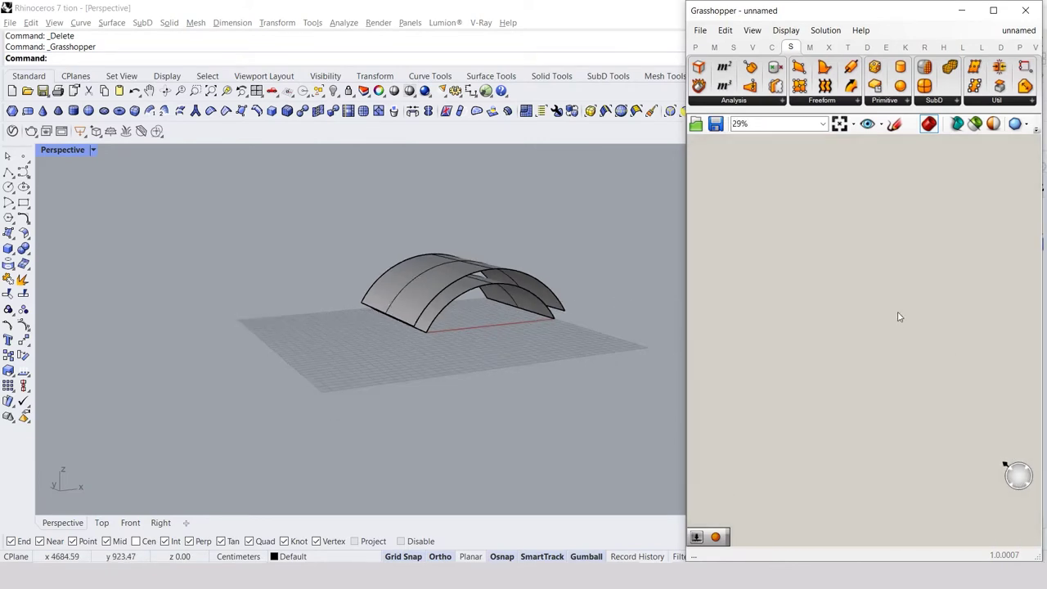
{"action": "scroll", "coordinate": [700, 269], "scroll_direction": "down", "scroll_amount": 3}
{"action": "scroll", "coordinate": [526, 264], "scroll_direction": "up", "scroll_amount": 5}
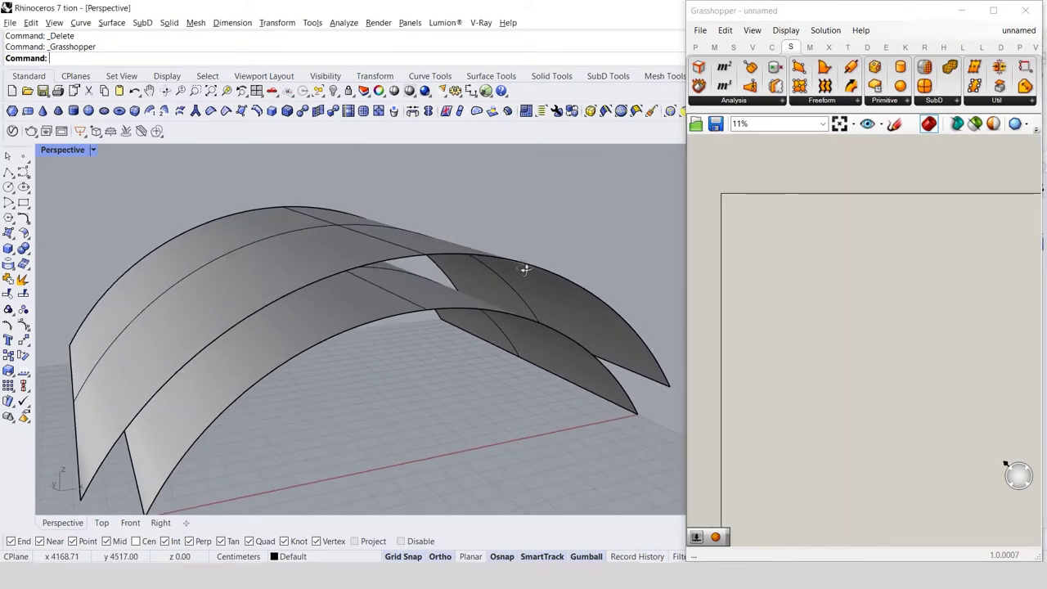
{"action": "scroll", "coordinate": [739, 280], "scroll_direction": "up", "scroll_amount": 2}
{"action": "double_click", "coordinate": [771, 270]}
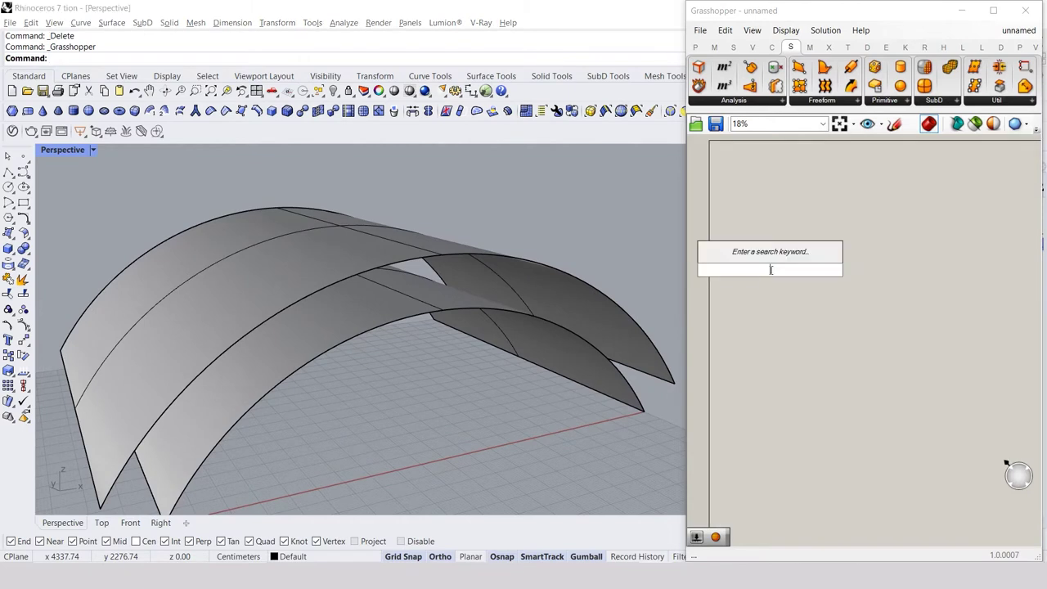
Add a Surface parameter via a 'surf' search and duplicate it just below.
{"action": "type", "text": "sur"}
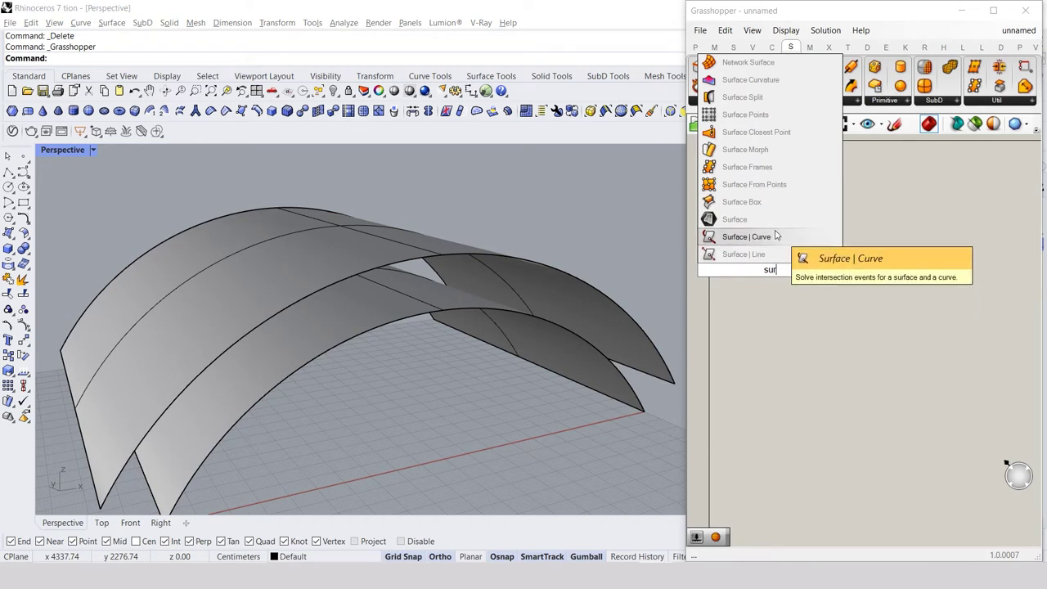
{"action": "type", "text": "f"}
{"action": "left_click", "coordinate": [753, 254]}
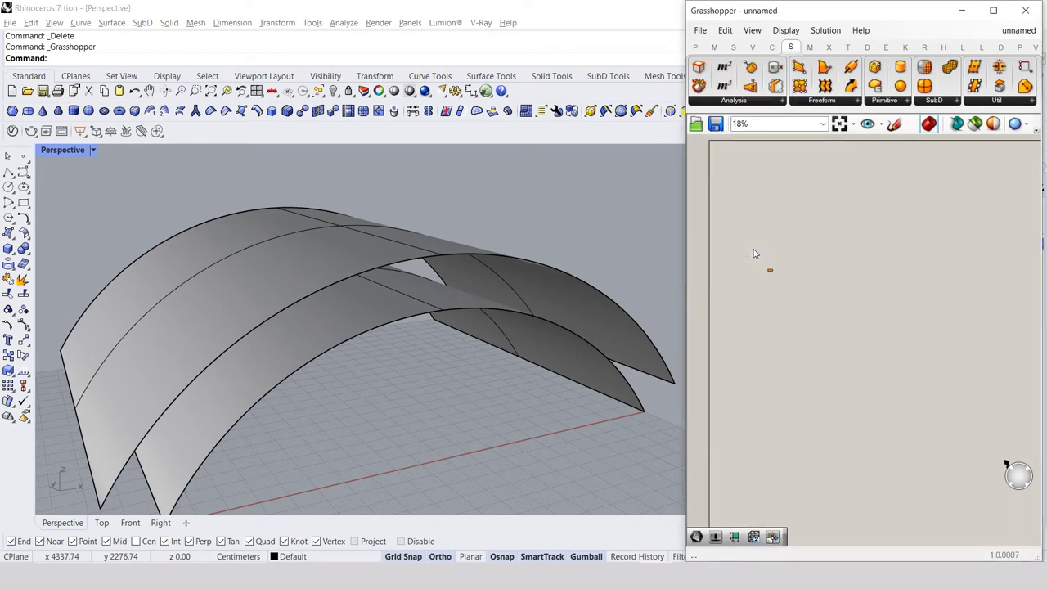
{"action": "scroll", "coordinate": [769, 286], "scroll_direction": "up", "scroll_amount": 10}
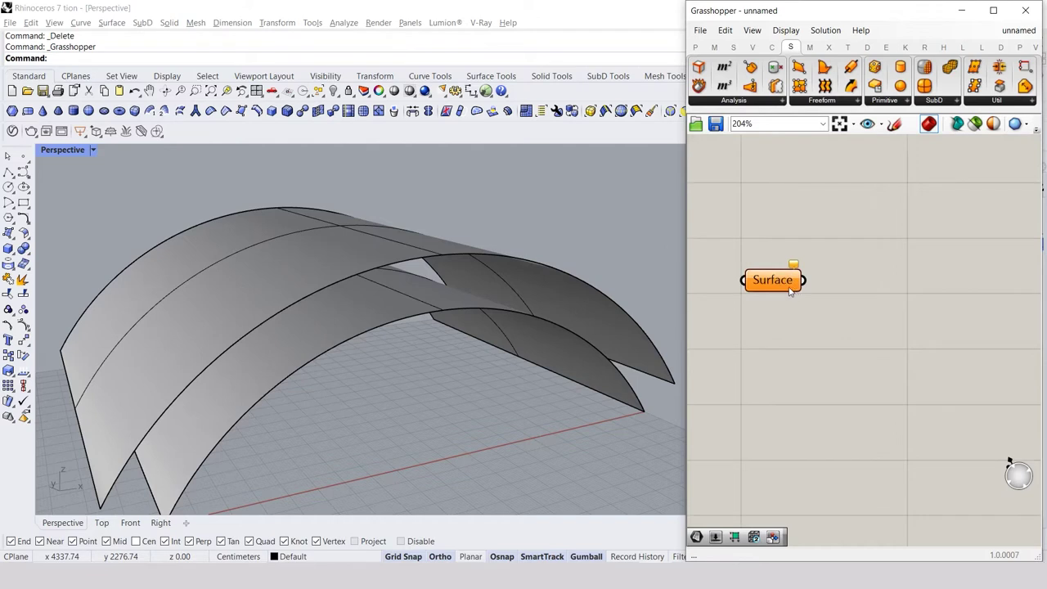
{"action": "mouse_move", "coordinate": [782, 291]}
{"action": "left_click_drag", "start_coordinate": [770, 287], "coordinate": [772, 334], "text": "alt"}
{"action": "left_click", "coordinate": [839, 256]}
{"action": "right_click", "coordinate": [776, 283]}
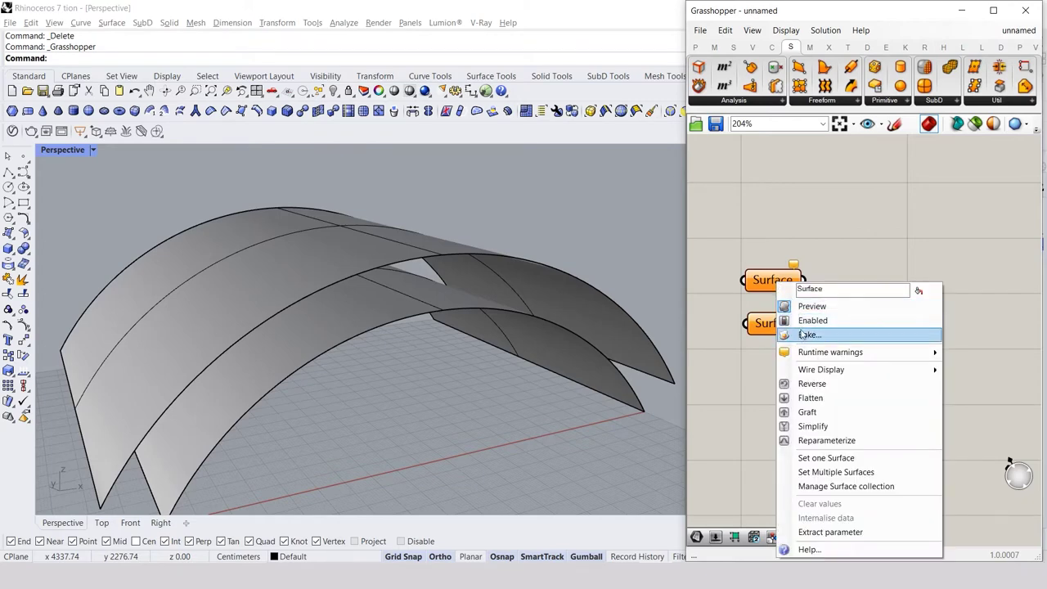
Reference an arched Rhino surface into the upper Surface parameter with Set one Surface.
{"action": "left_click", "coordinate": [826, 458]}
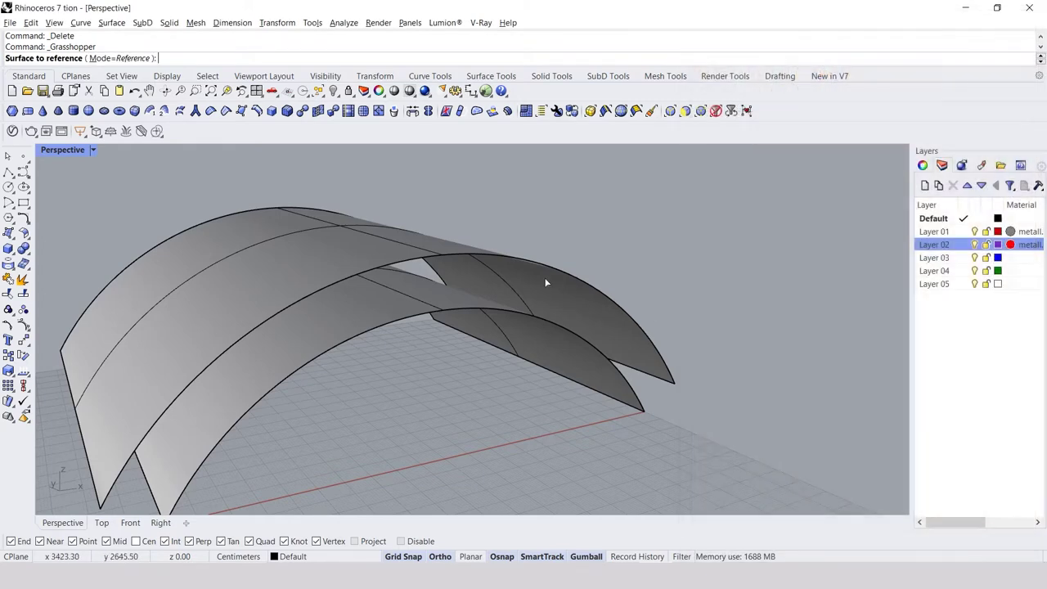
{"action": "left_click", "coordinate": [526, 336]}
{"action": "right_click", "coordinate": [777, 271]}
{"action": "left_click", "coordinate": [772, 238]}
{"action": "right_click", "coordinate": [769, 273]}
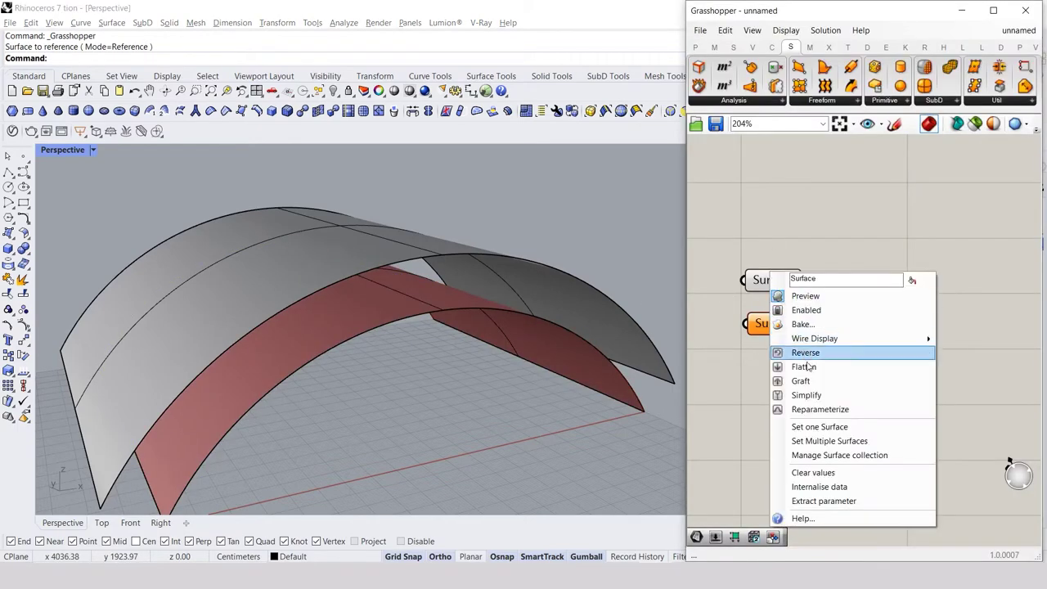
{"action": "left_click", "coordinate": [832, 426]}
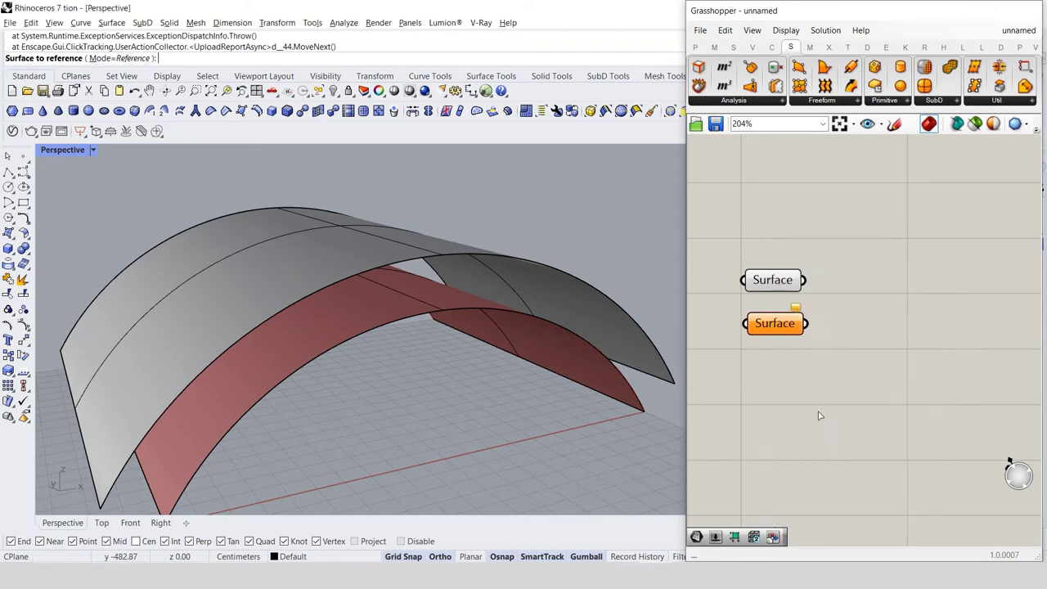
{"action": "left_click", "coordinate": [360, 258]}
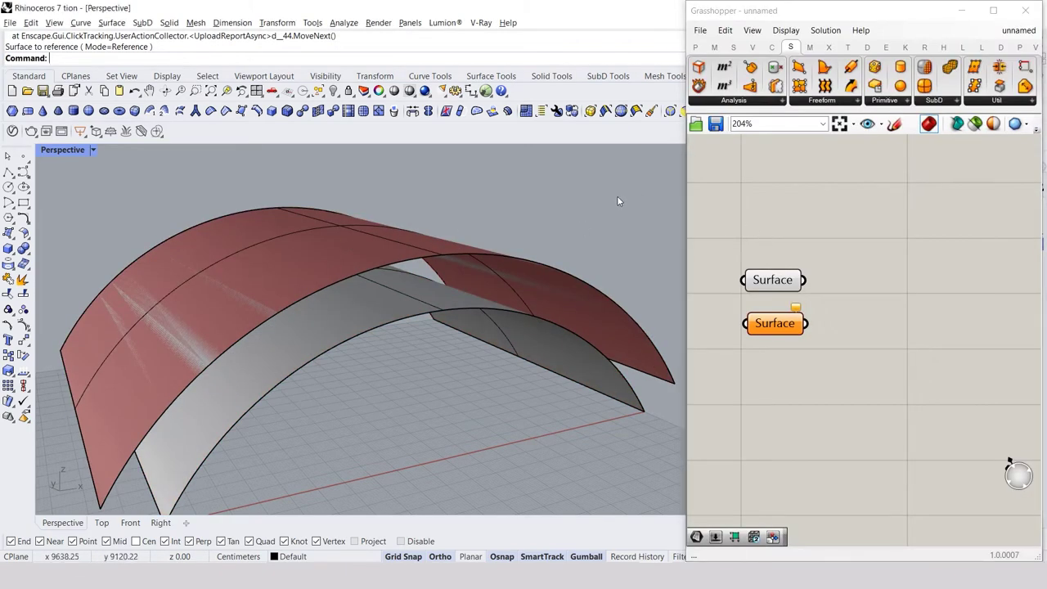
Reference the remaining arched surface into the lower Surface parameter.
{"action": "scroll", "coordinate": [617, 201], "scroll_direction": "down", "scroll_amount": 2}
{"action": "scroll", "coordinate": [668, 223], "scroll_direction": "down", "scroll_amount": 2}
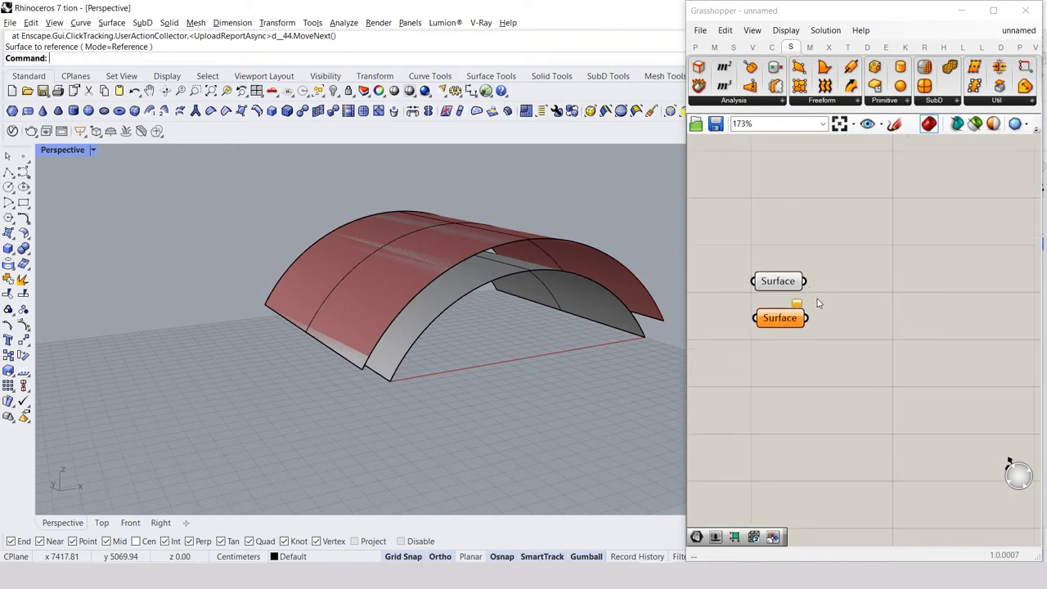
{"action": "scroll", "coordinate": [817, 286], "scroll_direction": "up", "scroll_amount": 1}
{"action": "scroll", "coordinate": [859, 292], "scroll_direction": "up", "scroll_amount": 1}
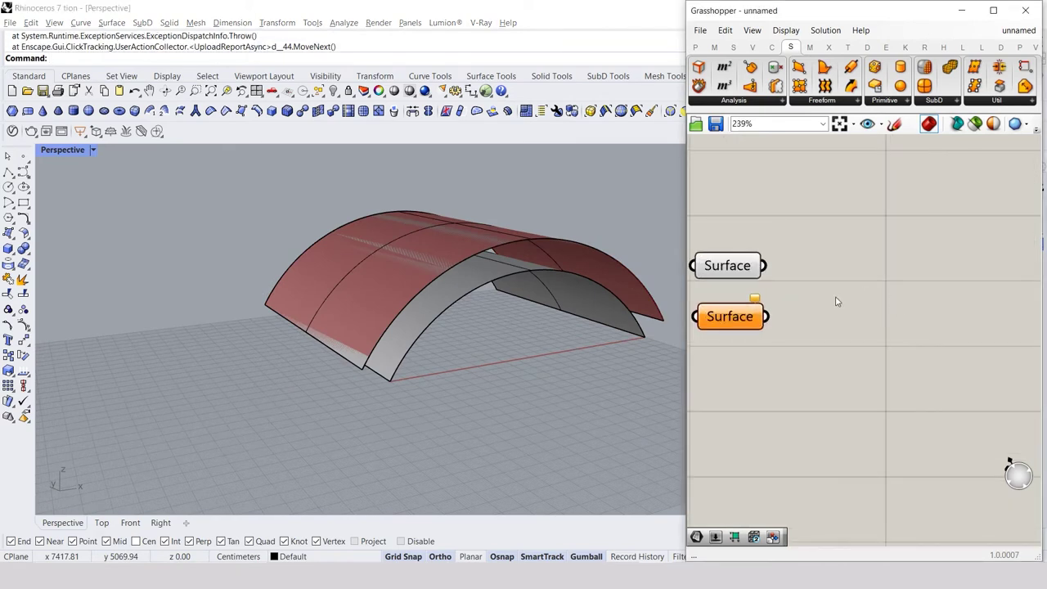
{"action": "right_click", "coordinate": [748, 321]}
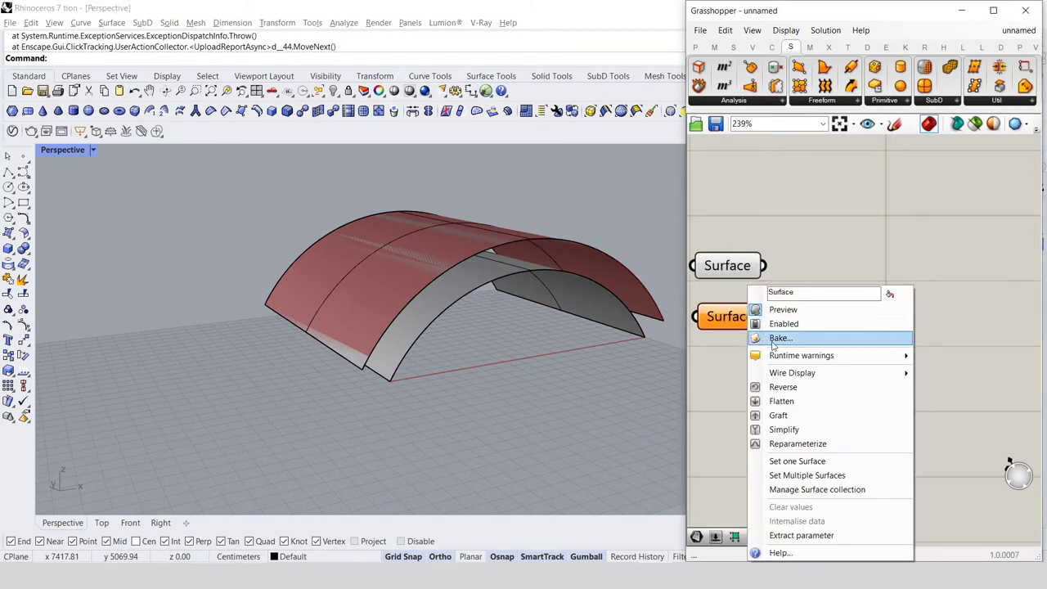
{"action": "left_click", "coordinate": [797, 460]}
{"action": "left_click", "coordinate": [569, 294]}
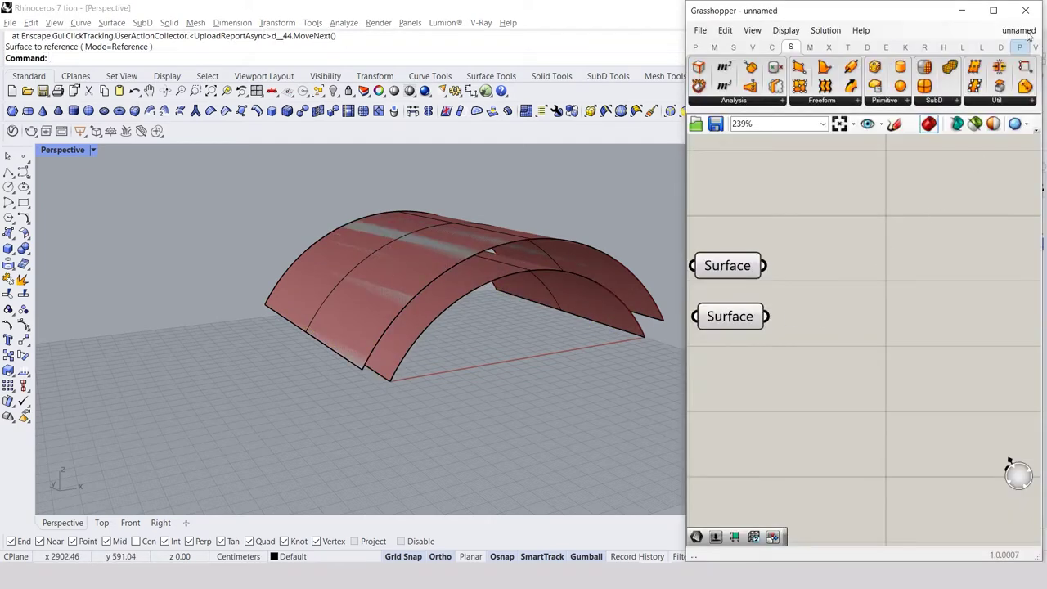
Place a LunchBox Space Truss Structure 2 component to the right of the Surface parameters.
{"action": "left_click", "coordinate": [966, 49]}
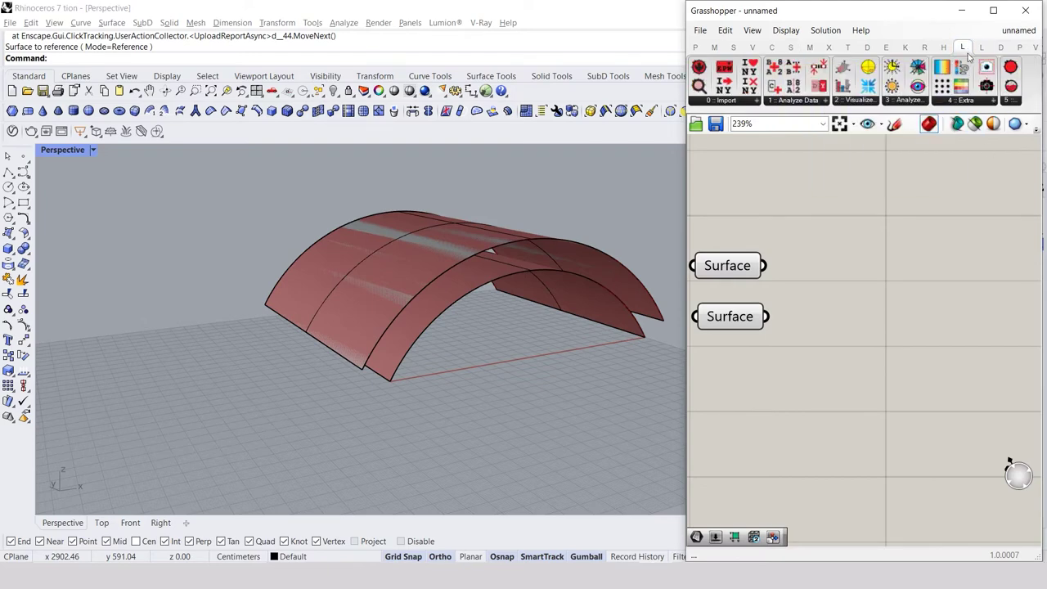
{"action": "left_click", "coordinate": [986, 52]}
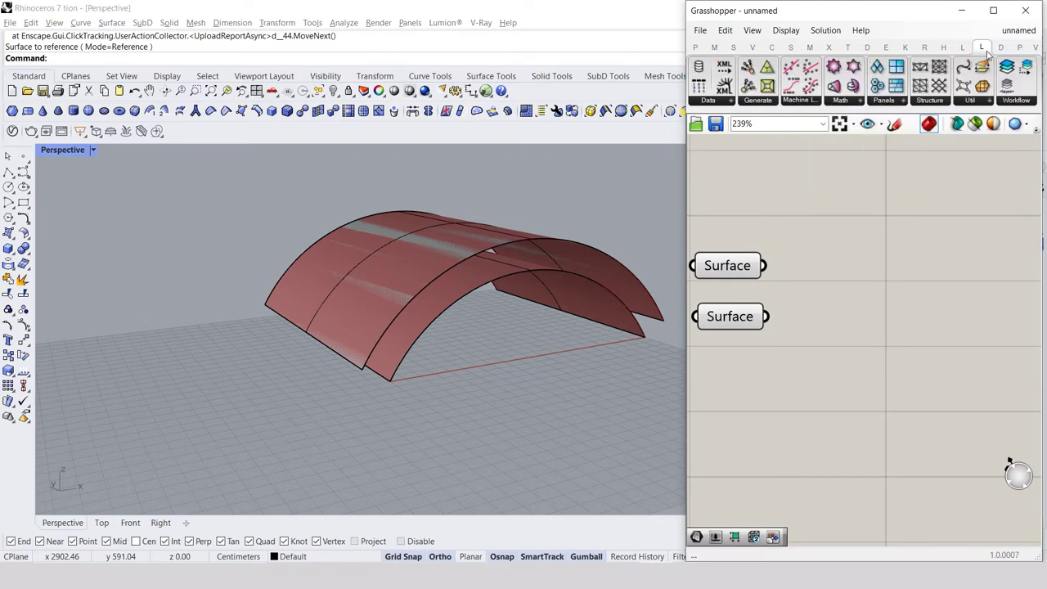
{"action": "left_click", "coordinate": [936, 101]}
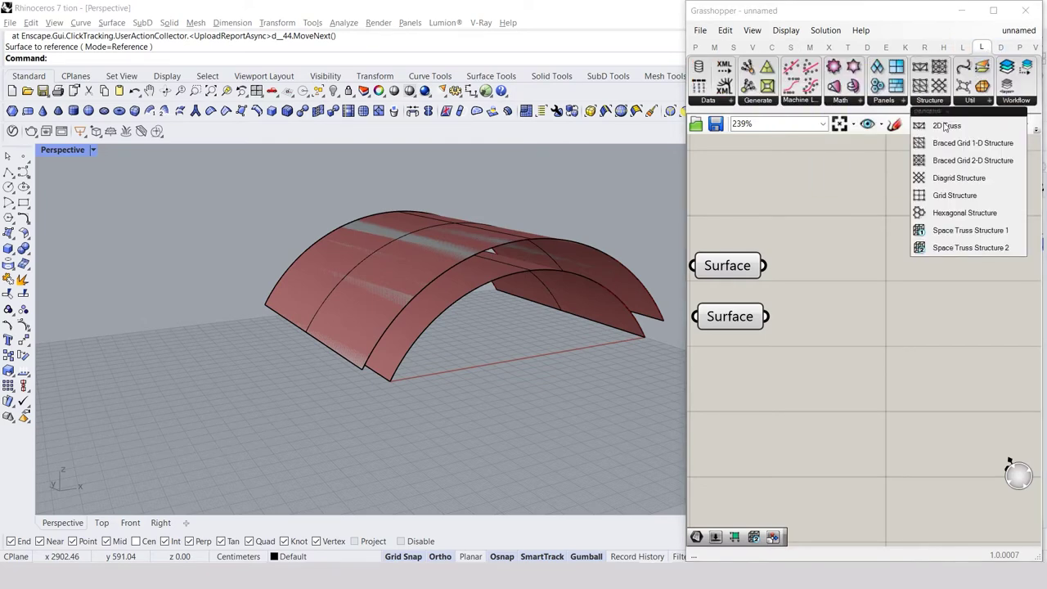
{"action": "left_click", "coordinate": [979, 250]}
{"action": "left_click_drag", "start_coordinate": [874, 296], "coordinate": [896, 294]}
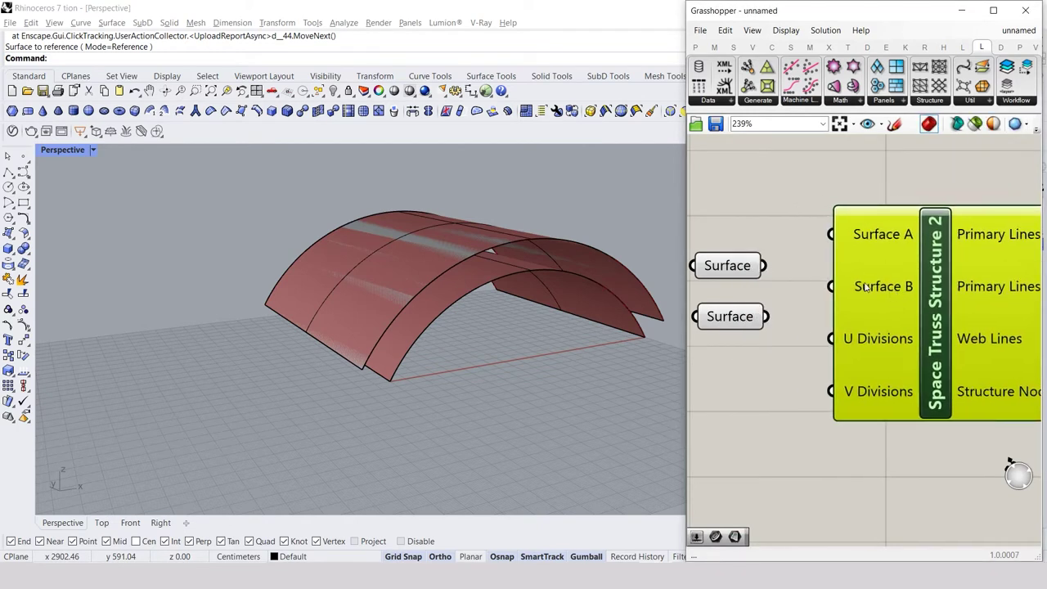
{"action": "left_click", "coordinate": [811, 258]}
Move both Surface parameters up and left, level with the truss's Surface A/B inputs.
{"action": "scroll", "coordinate": [751, 235], "scroll_direction": "down", "scroll_amount": 5}
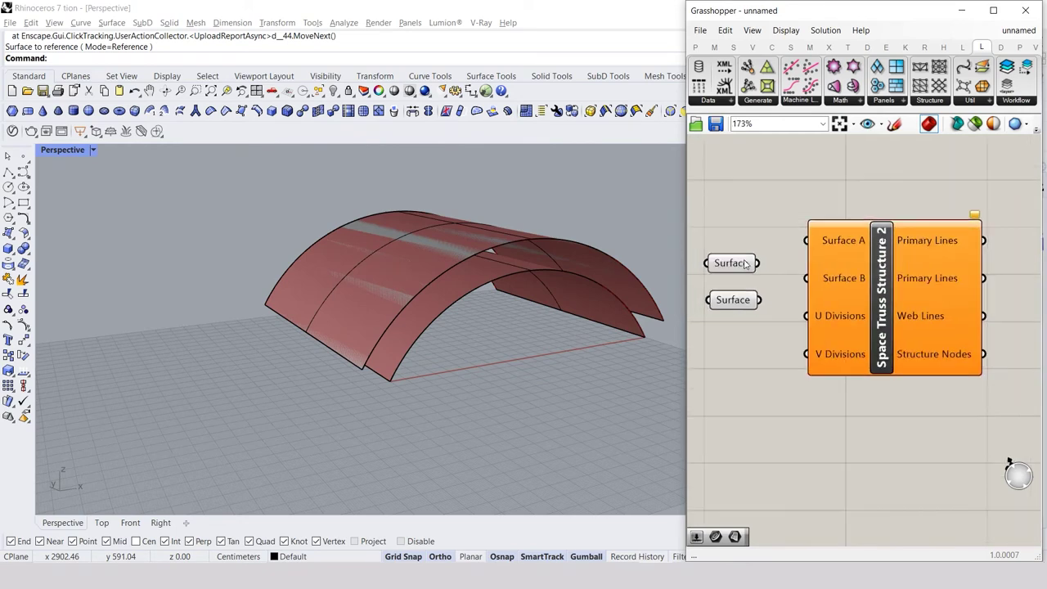
{"action": "scroll", "coordinate": [818, 278], "scroll_direction": "up", "scroll_amount": 3}
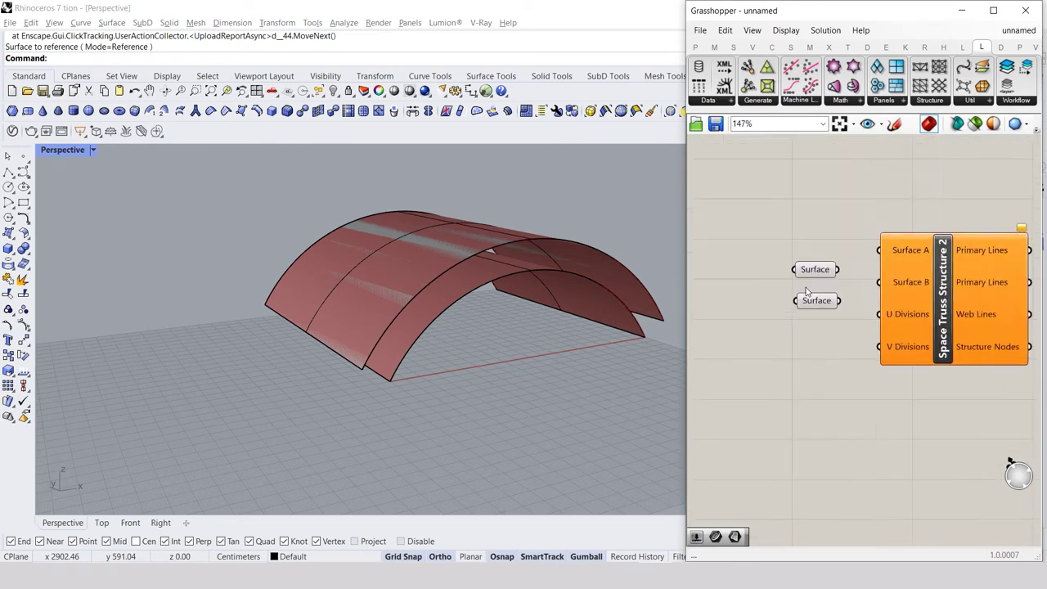
{"action": "scroll", "coordinate": [842, 205], "scroll_direction": "up", "scroll_amount": 1}
{"action": "left_click_drag", "start_coordinate": [845, 200], "coordinate": [765, 358]}
{"action": "left_click_drag", "start_coordinate": [815, 306], "coordinate": [800, 283]}
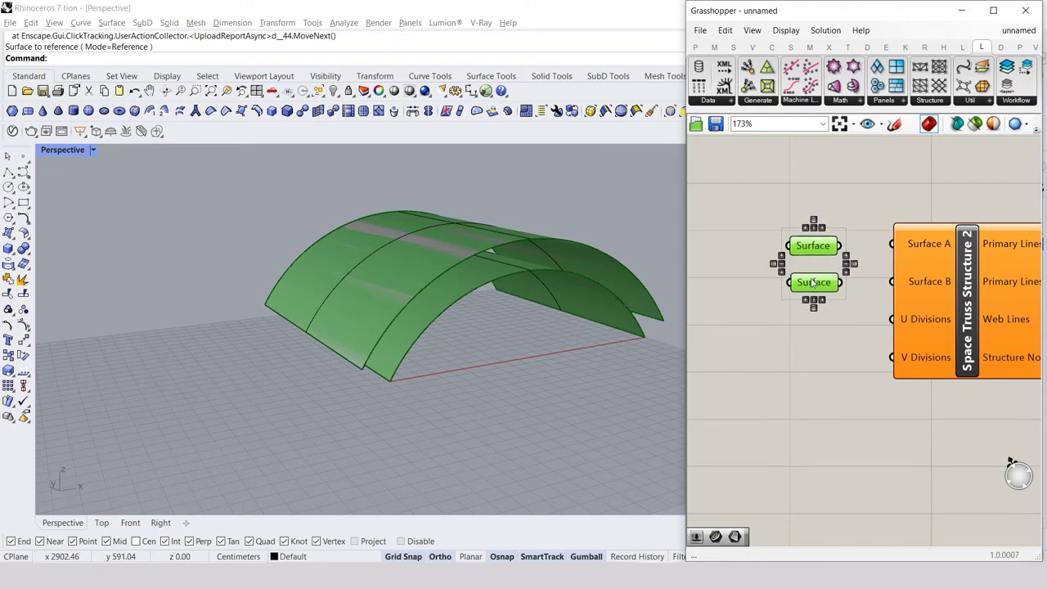
{"action": "left_click", "coordinate": [792, 338]}
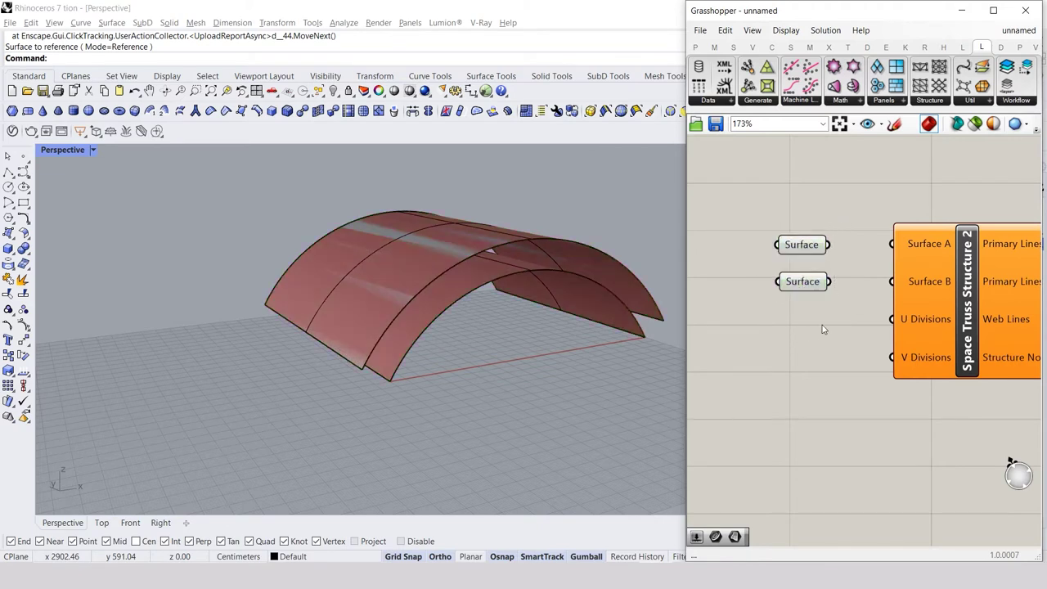
Create a number slider set to 10 and copy it for the V Divisions row.
{"action": "double_click", "coordinate": [771, 354]}
{"action": "type", "text": "10"}
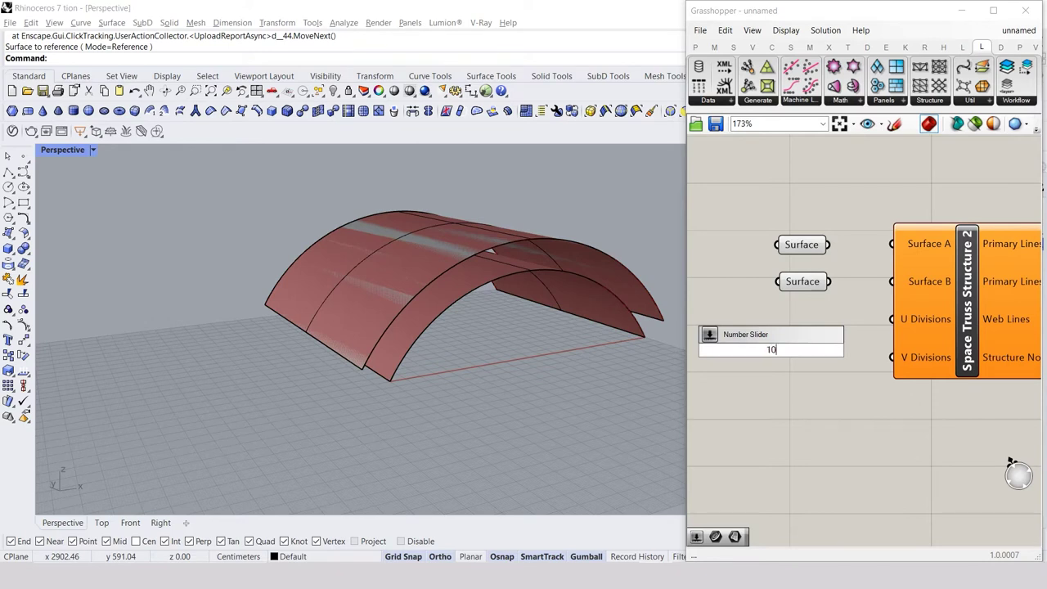
{"action": "key", "text": "Return"}
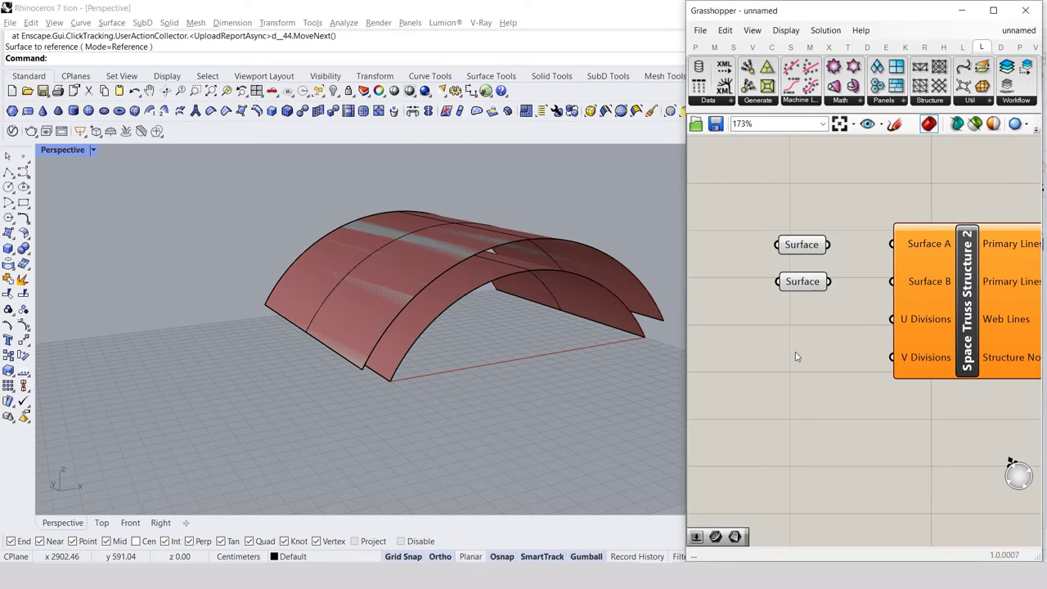
{"action": "double_click", "coordinate": [795, 353]}
{"action": "type", "text": "10"}
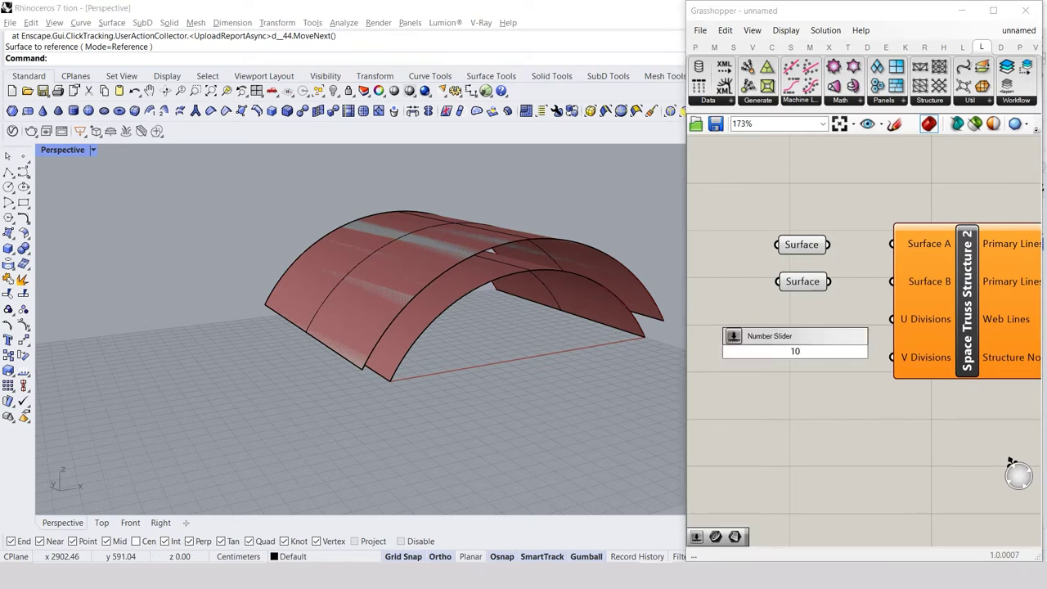
{"action": "key", "text": "Return"}
{"action": "left_click_drag", "start_coordinate": [774, 361], "coordinate": [732, 326]}
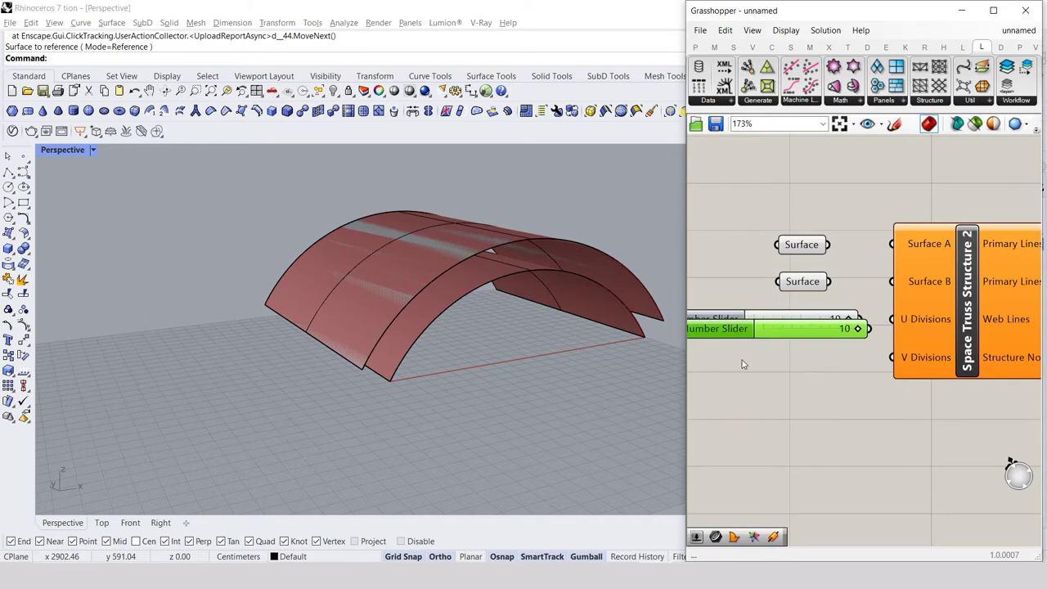
{"action": "left_click_drag", "start_coordinate": [734, 327], "coordinate": [728, 361], "text": "alt"}
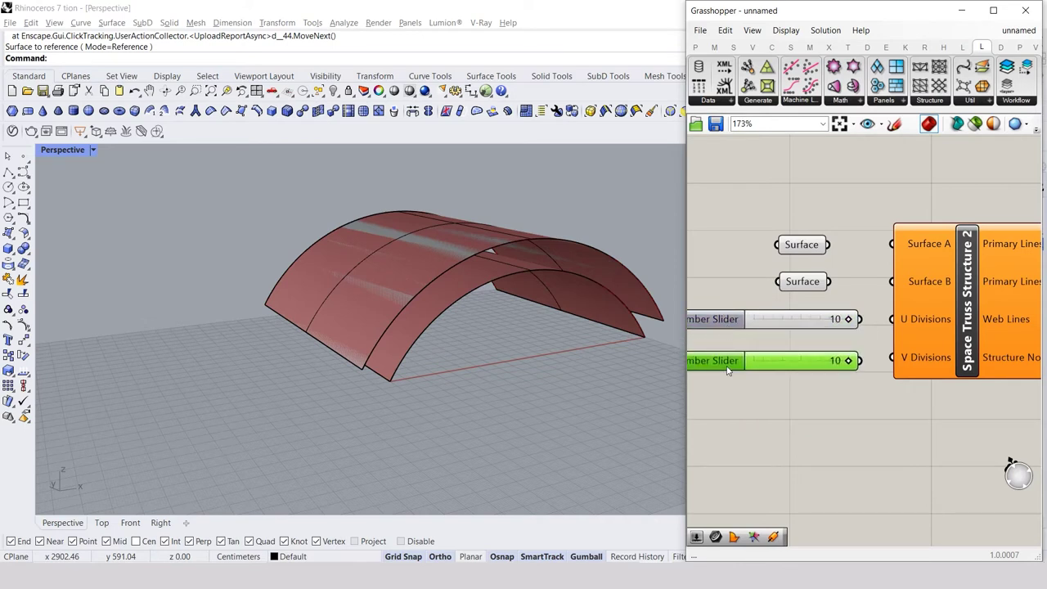
{"action": "left_click_drag", "start_coordinate": [726, 360], "coordinate": [728, 360], "text": "alt"}
{"action": "left_click", "coordinate": [779, 431]}
Wire the two surfaces to Surface A/B and the two sliders to U/V Divisions.
{"action": "left_click_drag", "start_coordinate": [828, 246], "coordinate": [892, 244]}
{"action": "left_click_drag", "start_coordinate": [827, 282], "coordinate": [891, 283]}
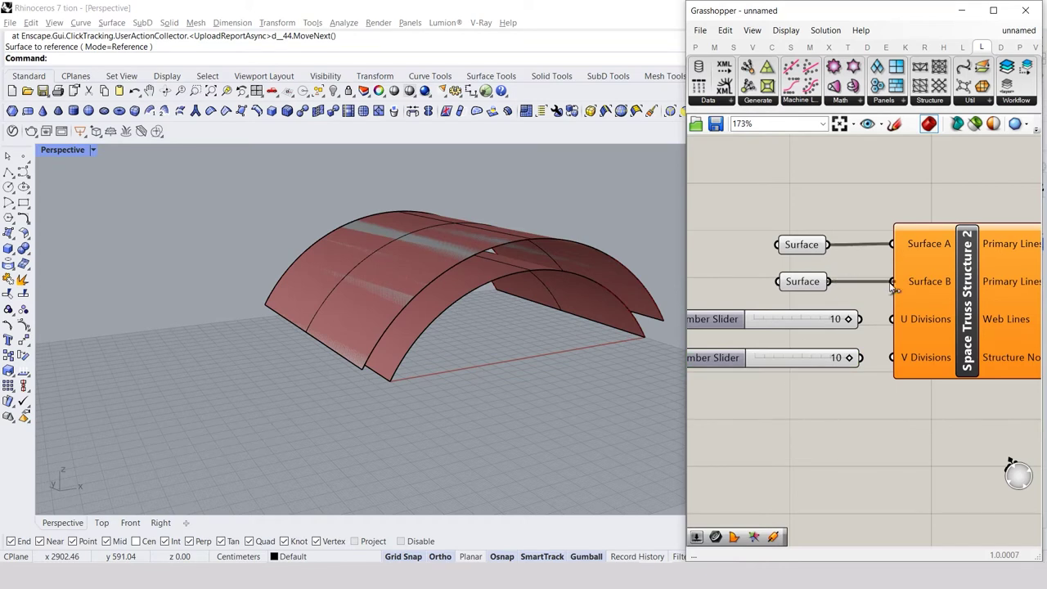
{"action": "left_click_drag", "start_coordinate": [860, 319], "coordinate": [891, 319]}
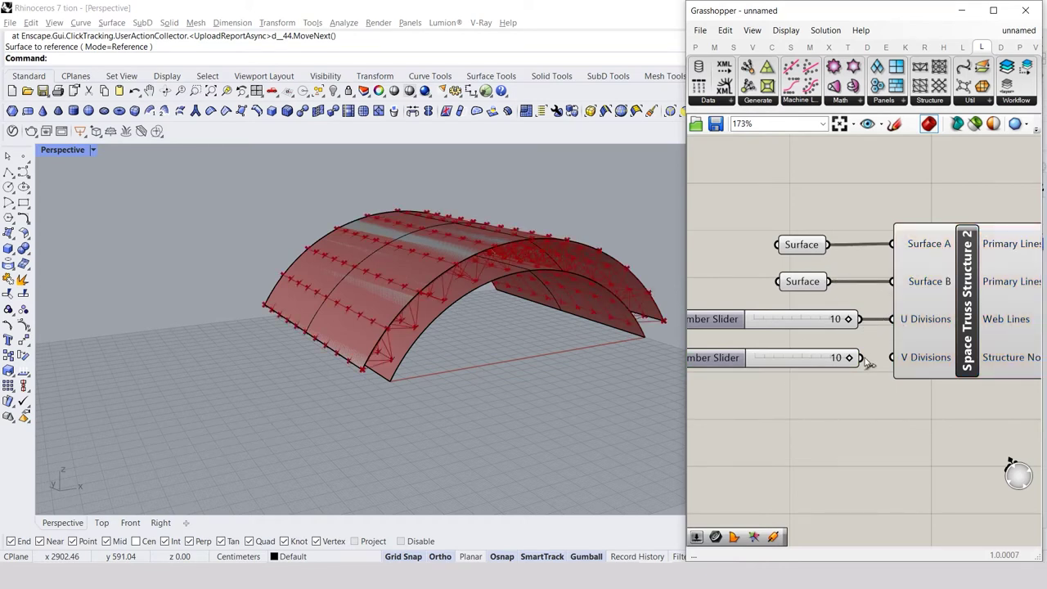
{"action": "left_click_drag", "start_coordinate": [865, 359], "coordinate": [891, 357]}
Zoom and orbit the Perspective view for a close-up of the truss members along the arch.
{"action": "scroll", "coordinate": [643, 275], "scroll_direction": "up", "scroll_amount": 5}
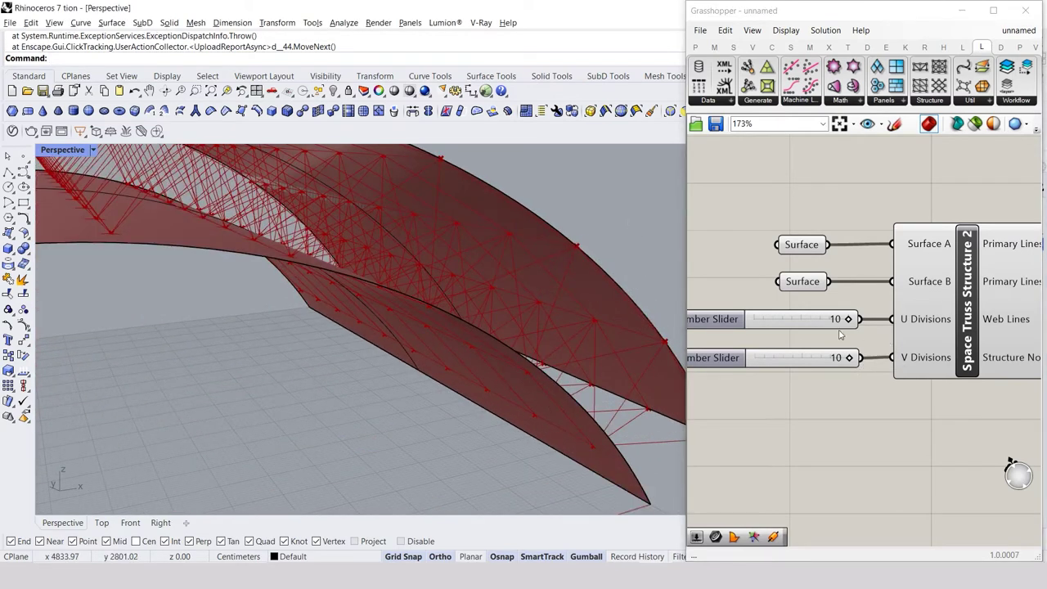
{"action": "scroll", "coordinate": [443, 280], "scroll_direction": "down", "scroll_amount": 2}
{"action": "right_click_drag", "start_coordinate": [443, 280], "coordinate": [446, 285]}
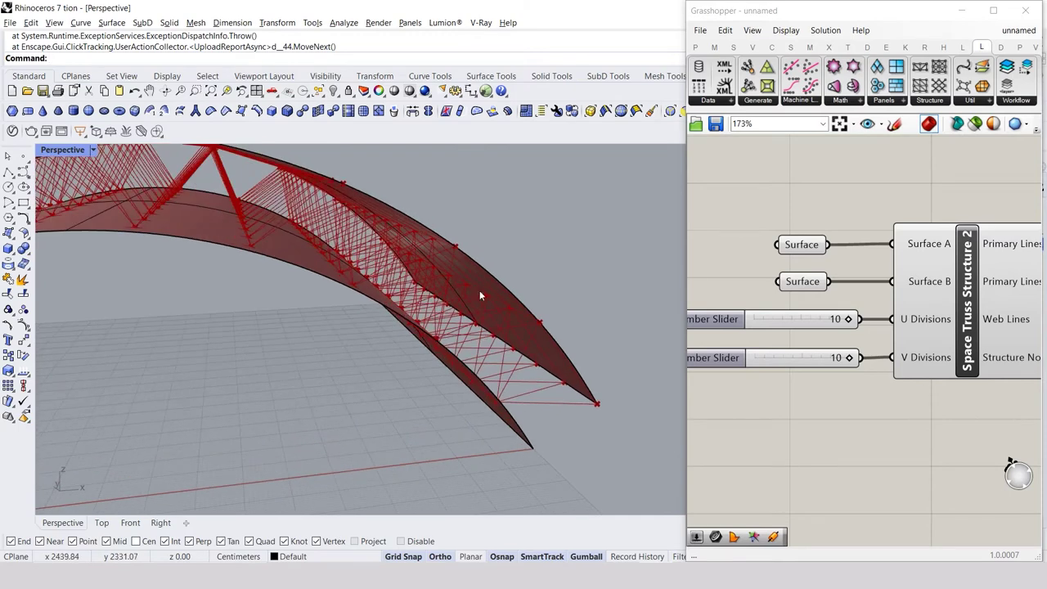
{"action": "scroll", "coordinate": [871, 274], "scroll_direction": "down", "scroll_amount": 2}
{"action": "scroll", "coordinate": [872, 275], "scroll_direction": "down", "scroll_amount": 1}
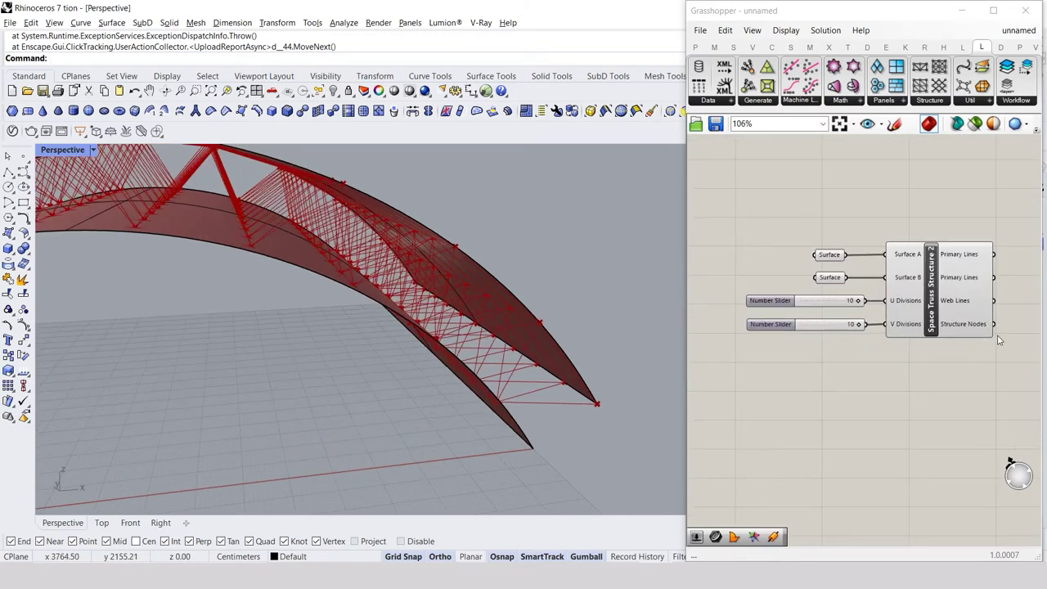
{"action": "scroll", "coordinate": [933, 295], "scroll_direction": "up", "scroll_amount": 3}
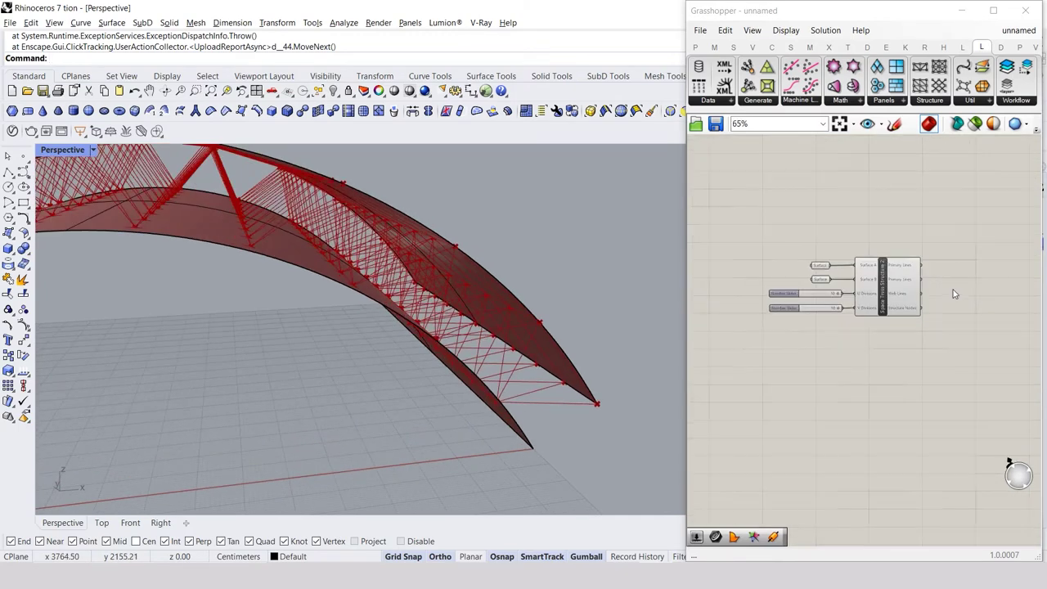
{"action": "double_click", "coordinate": [927, 225]}
Add a Curve parameter, wire the first Primary Lines output into it, and preview those lines.
{"action": "type", "text": "cur"}
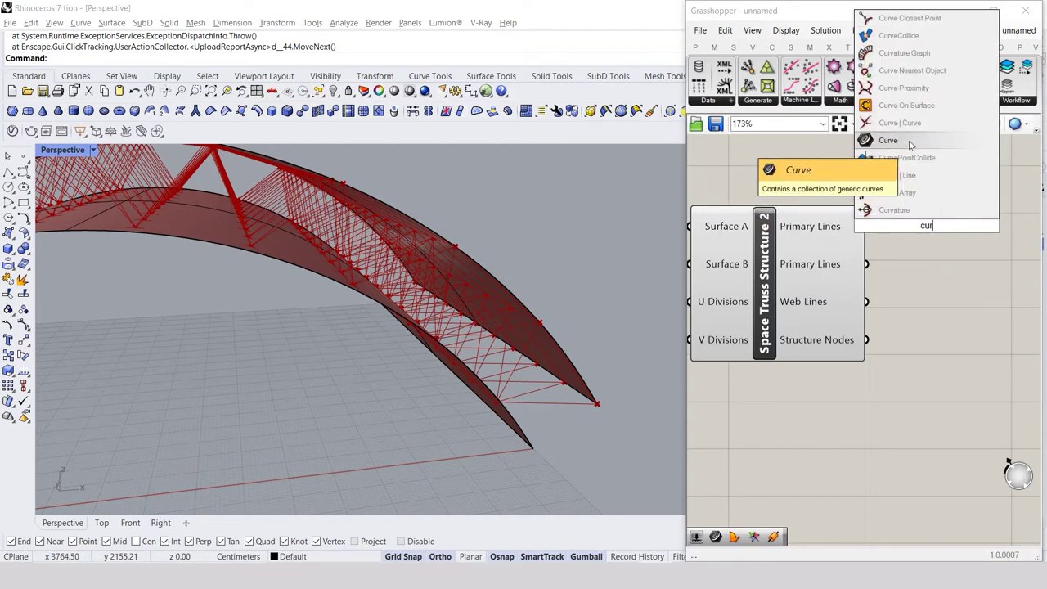
{"action": "left_click", "coordinate": [889, 140]}
{"action": "mouse_move", "coordinate": [942, 227]}
{"action": "left_mouse_down"}
{"action": "mouse_move", "coordinate": [971, 225]}
{"action": "mouse_move", "coordinate": [967, 235]}
{"action": "left_mouse_up"}
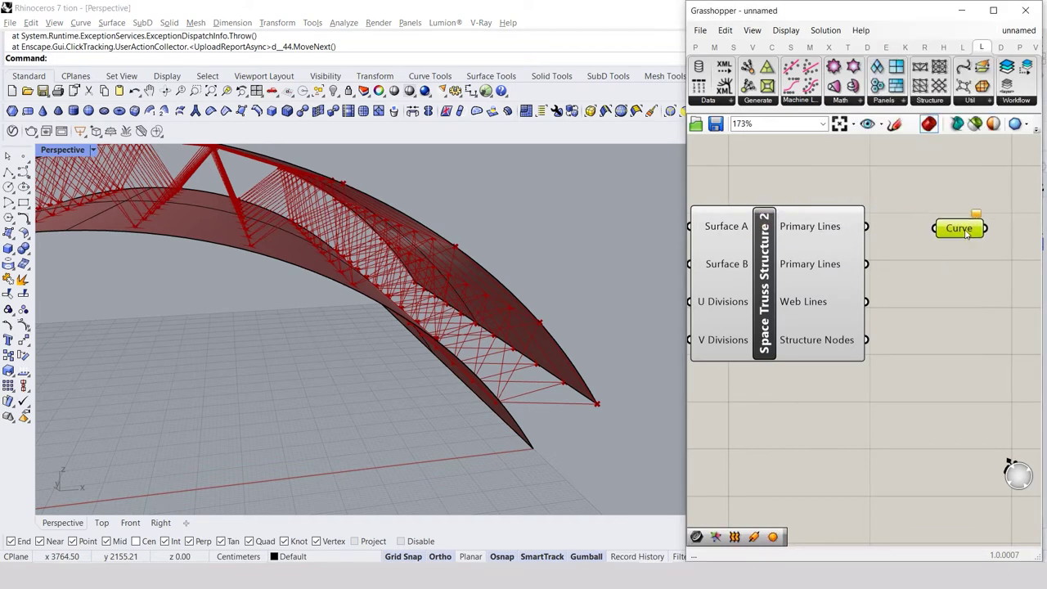
{"action": "left_click_drag", "start_coordinate": [865, 225], "coordinate": [942, 233]}
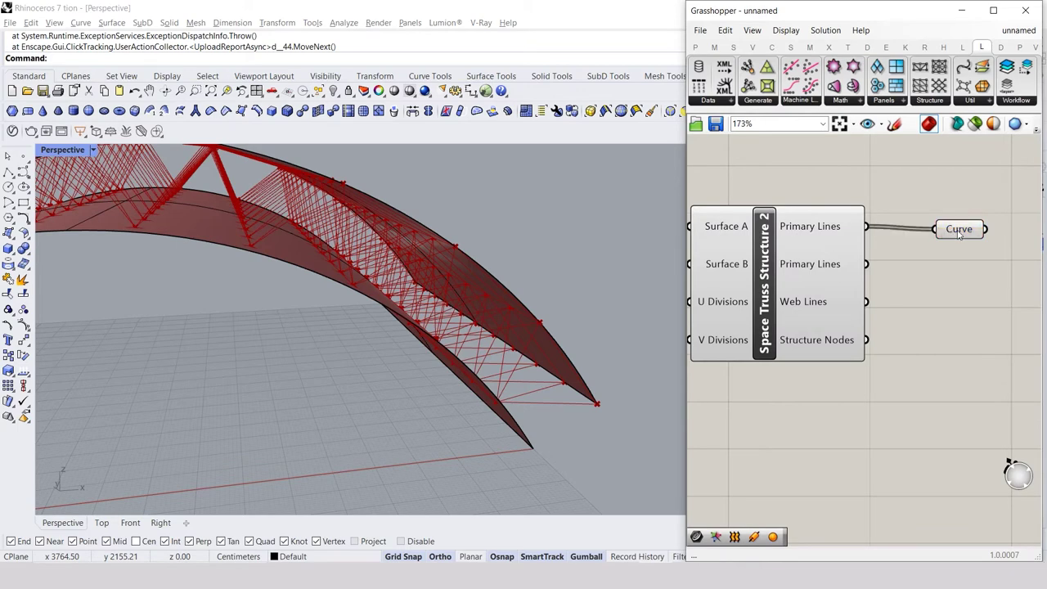
{"action": "left_click", "coordinate": [949, 231]}
{"action": "left_click", "coordinate": [972, 266]}
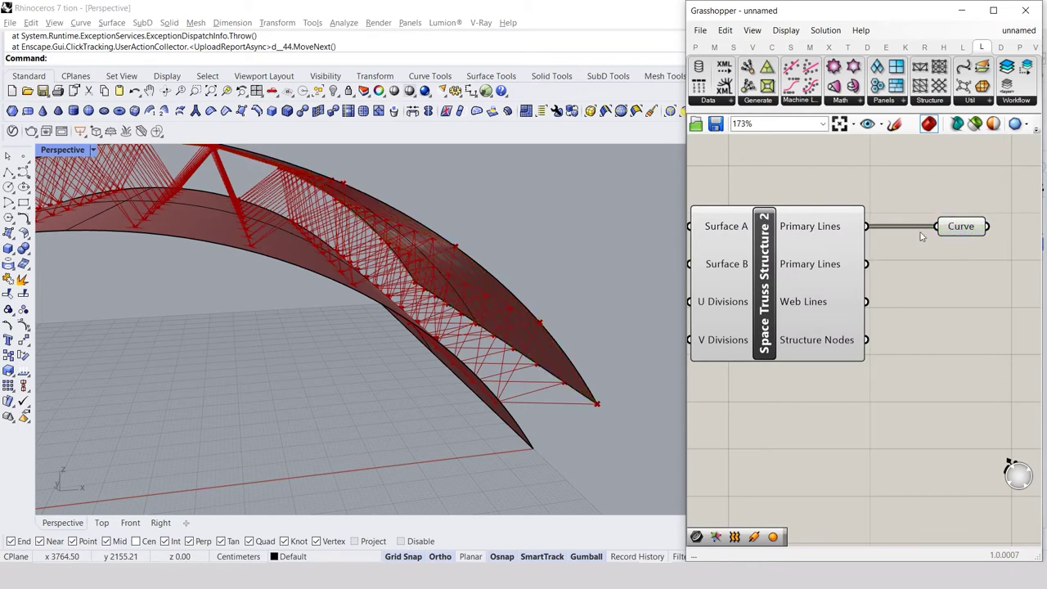
{"action": "left_click", "coordinate": [952, 228]}
Orbit the Perspective view to check the primary lines across the whole arch.
{"action": "mouse_move", "coordinate": [555, 242]}
{"action": "right_mouse_down"}
{"action": "mouse_move", "coordinate": [510, 250]}
{"action": "mouse_move", "coordinate": [601, 232]}
{"action": "right_mouse_up"}
{"action": "scroll", "coordinate": [510, 250], "scroll_direction": "up", "scroll_amount": 5}
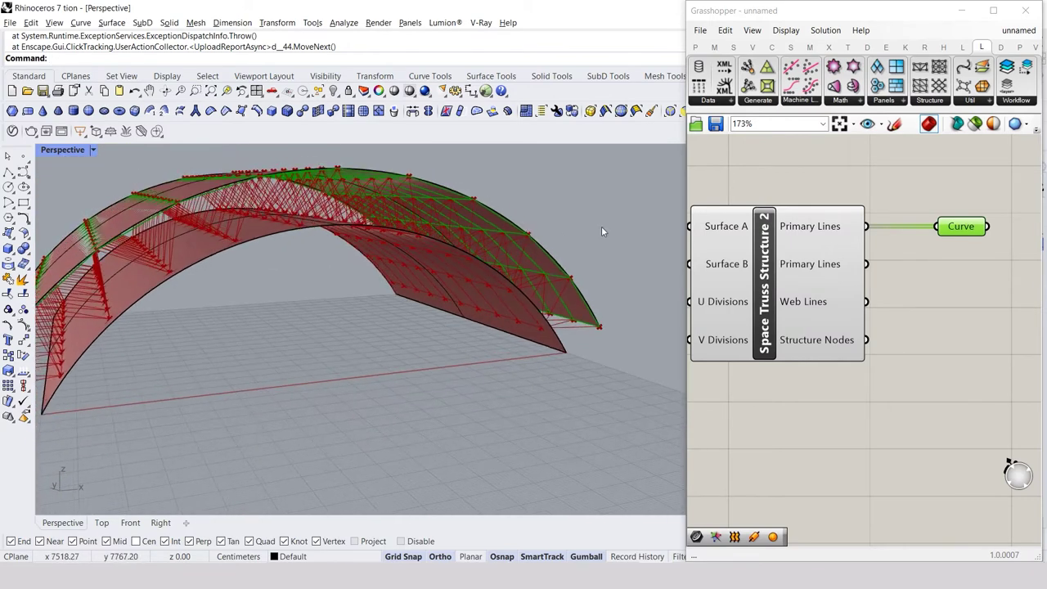
{"action": "left_click", "coordinate": [711, 311]}
{"action": "scroll", "coordinate": [711, 311], "scroll_direction": "down", "scroll_amount": 2}
{"action": "right_click_drag", "start_coordinate": [844, 271], "coordinate": [715, 278]}
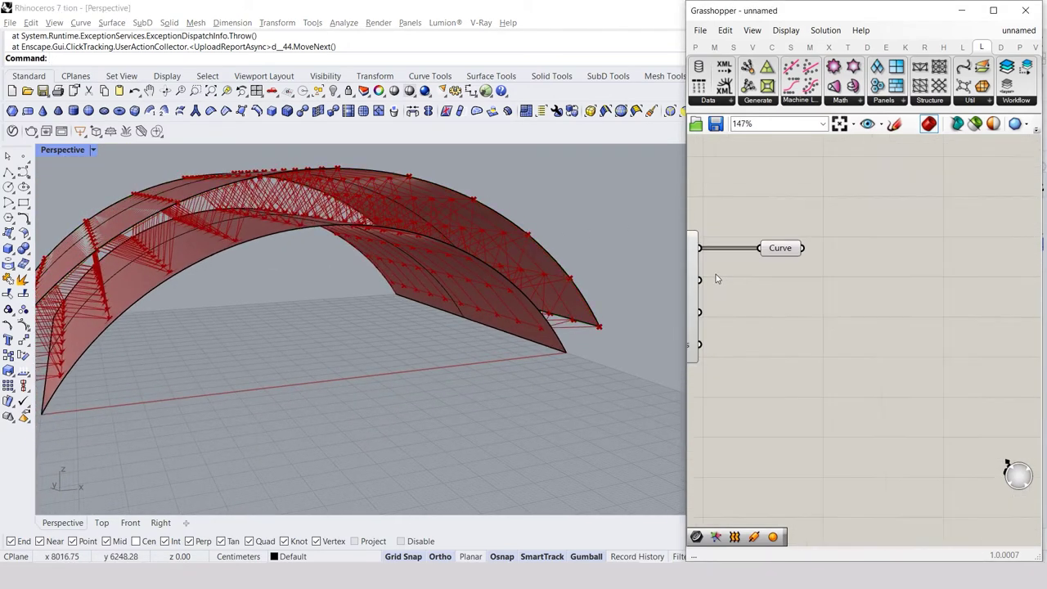
{"action": "scroll", "coordinate": [838, 248], "scroll_direction": "up", "scroll_amount": 2}
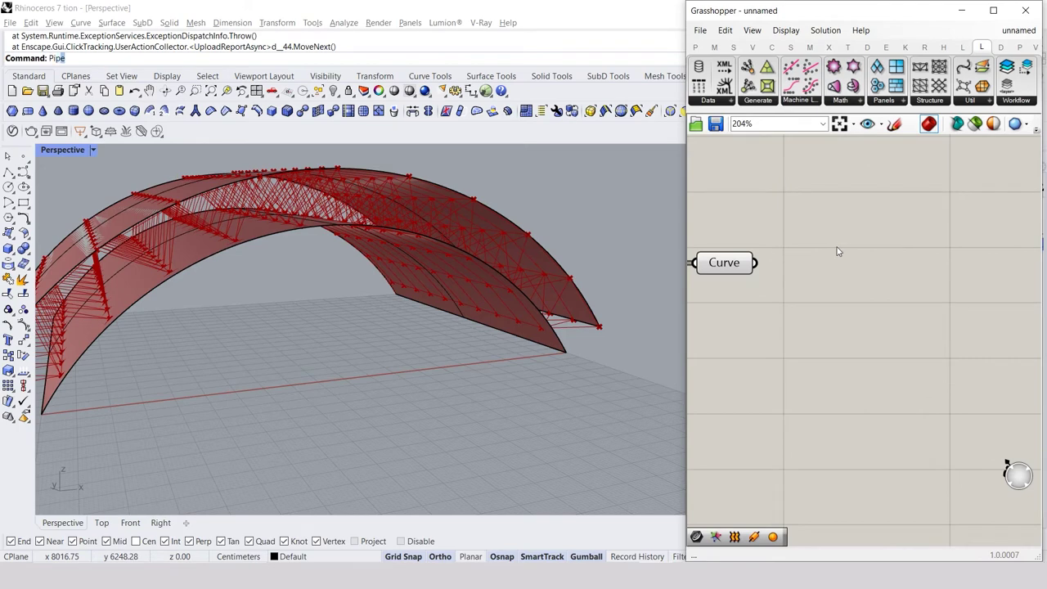
{"action": "double_click", "coordinate": [836, 266]}
Add a Pipe component and feed the collected primary lines into its Curve input.
{"action": "type", "text": "pip"}
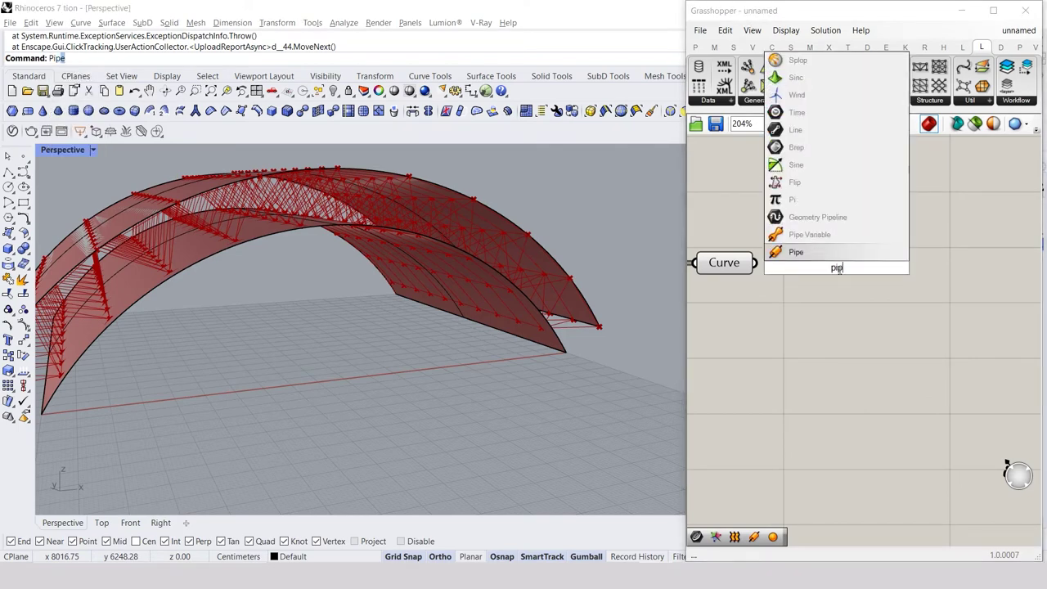
{"action": "key", "text": "Return"}
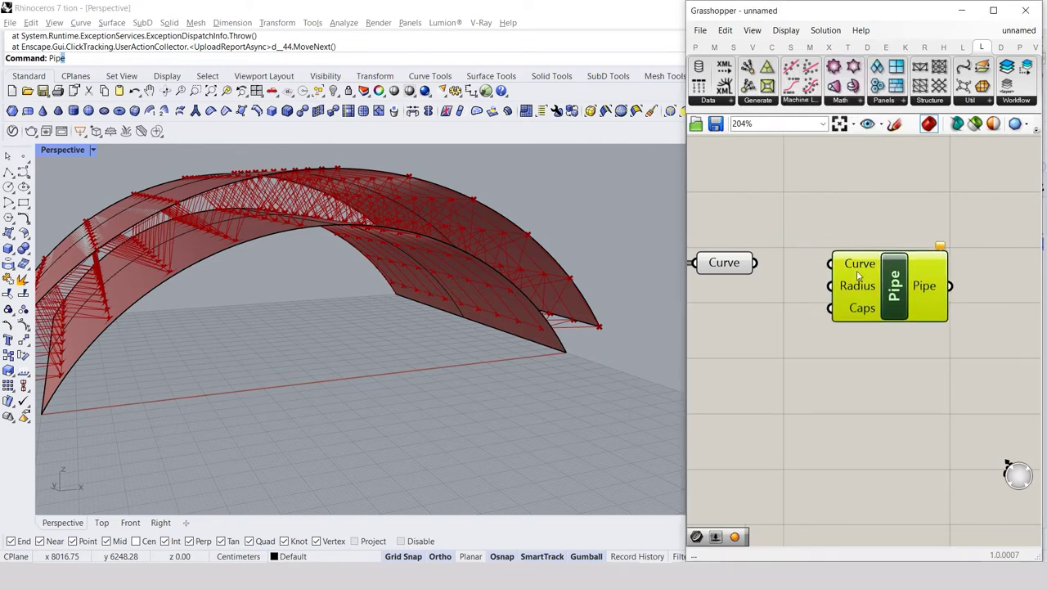
{"action": "left_click", "coordinate": [759, 270]}
{"action": "left_click_drag", "start_coordinate": [755, 263], "coordinate": [831, 264]}
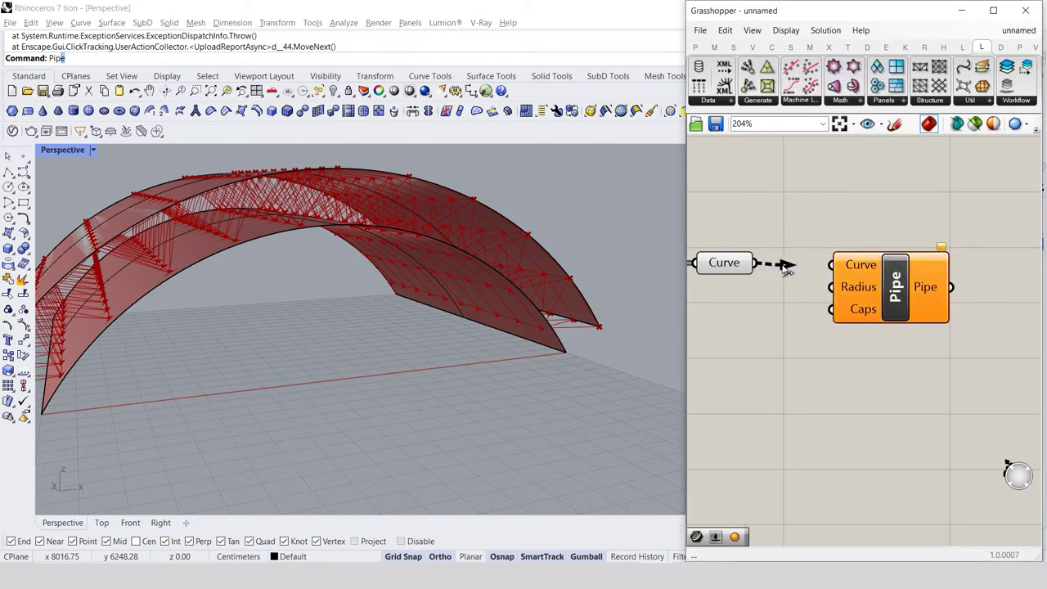
{"action": "scroll", "coordinate": [790, 352], "scroll_direction": "down", "scroll_amount": 3}
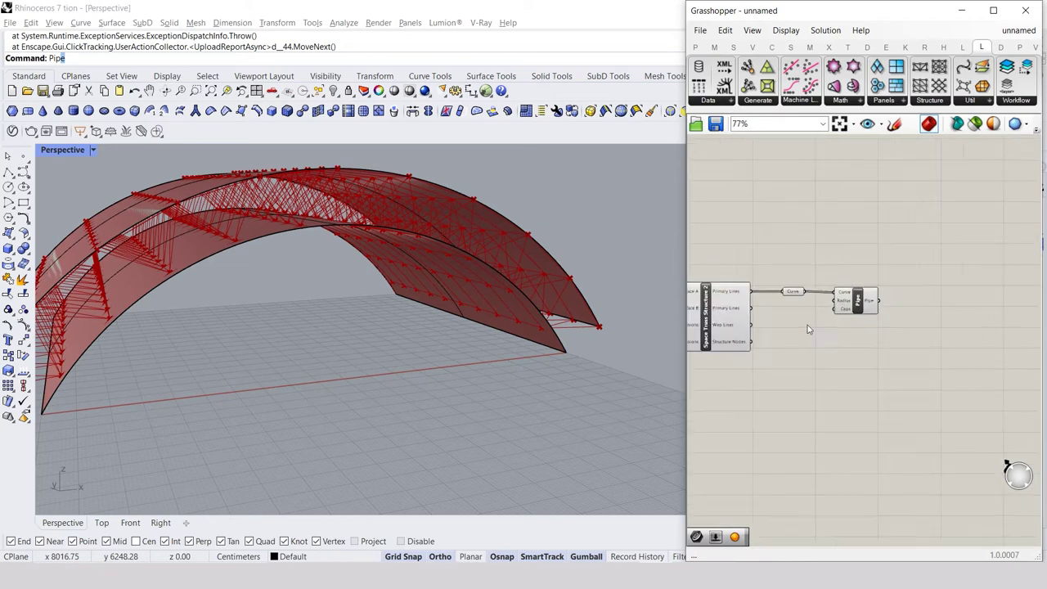
Add a number slider set to 8 and connect it to the Pipe's Radius input.
{"action": "double_click", "coordinate": [816, 328]}
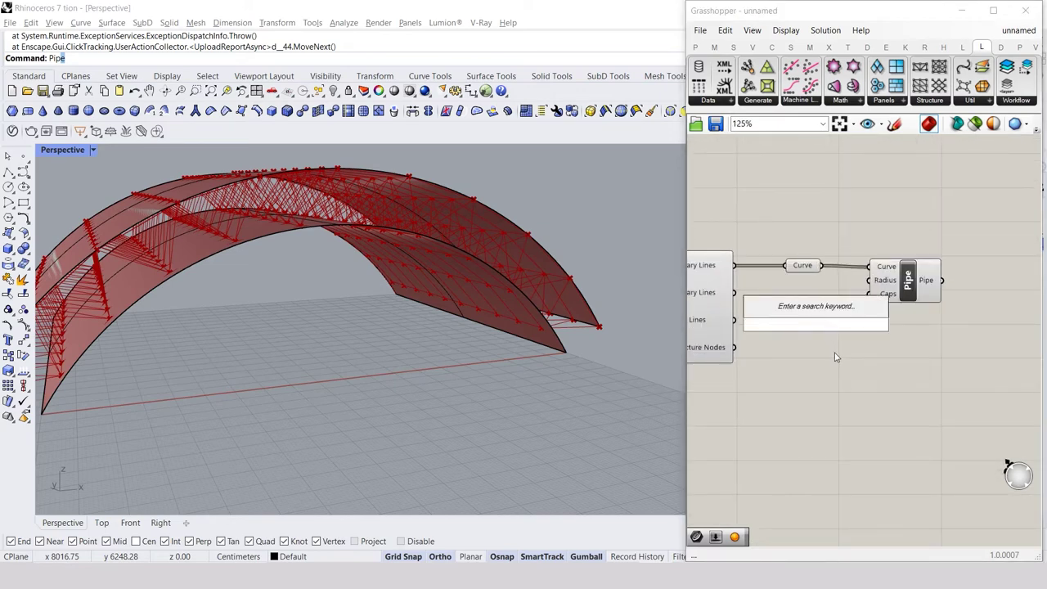
{"action": "type", "text": "8"}
{"action": "key", "text": "Return"}
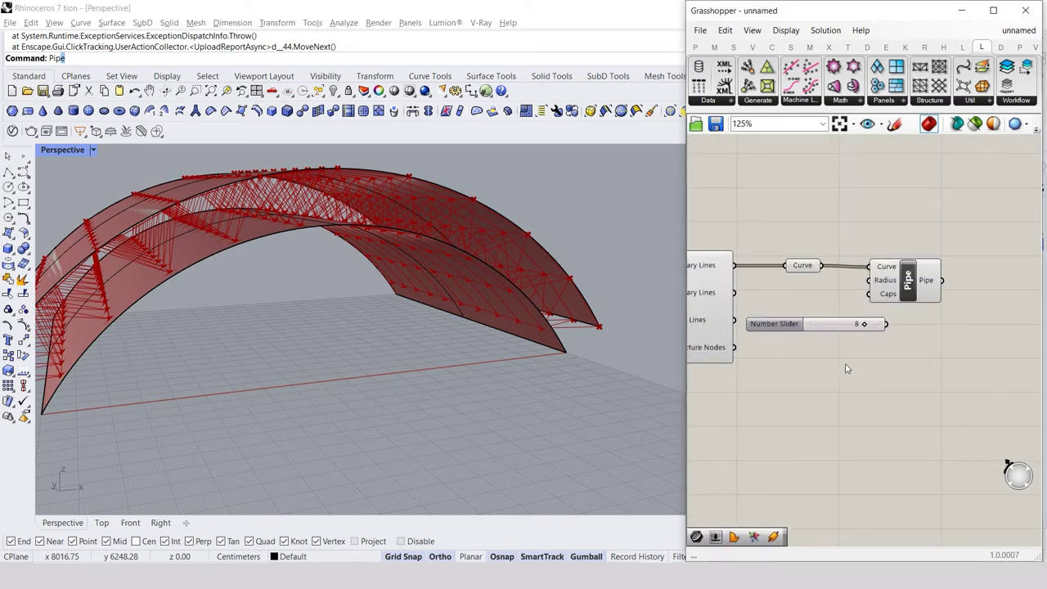
{"action": "mouse_move", "coordinate": [884, 286]}
{"action": "left_mouse_down"}
{"action": "mouse_move", "coordinate": [951, 289]}
{"action": "mouse_move", "coordinate": [955, 279]}
{"action": "left_mouse_up"}
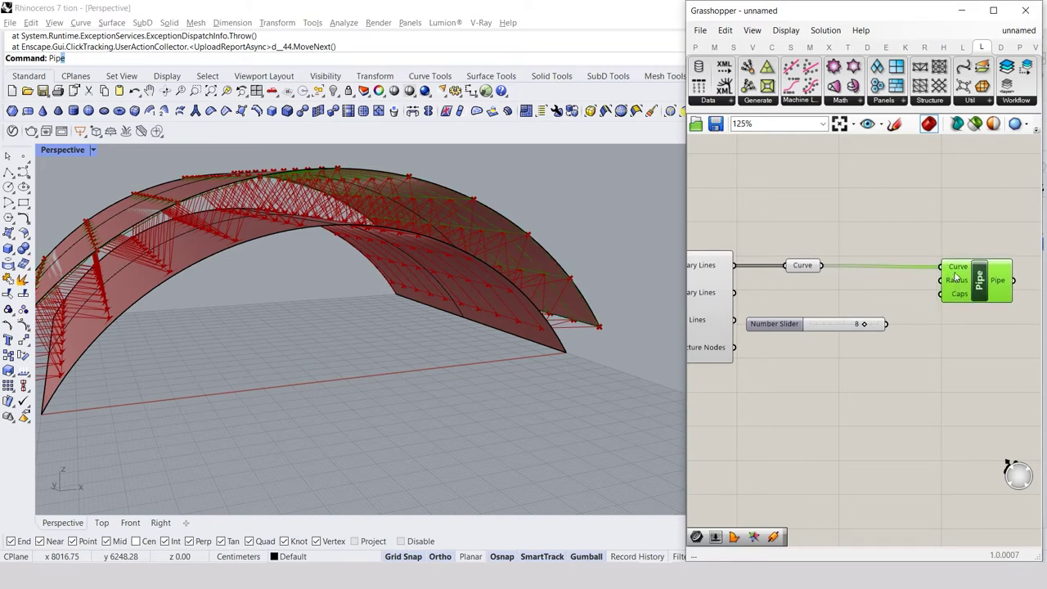
{"action": "left_click", "coordinate": [937, 313]}
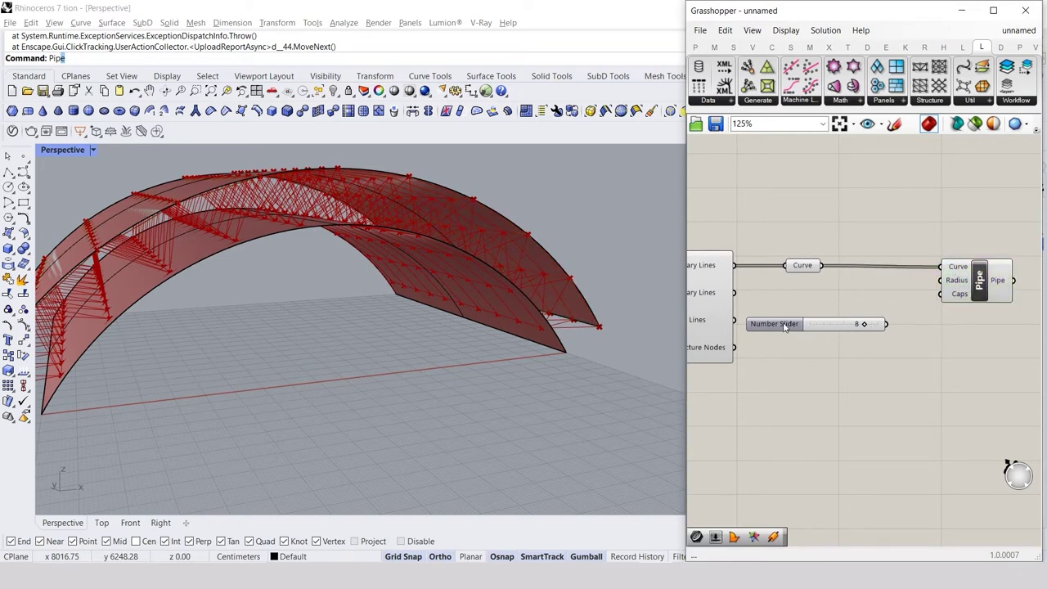
{"action": "left_click_drag", "start_coordinate": [785, 326], "coordinate": [806, 284]}
{"action": "left_click", "coordinate": [875, 318]}
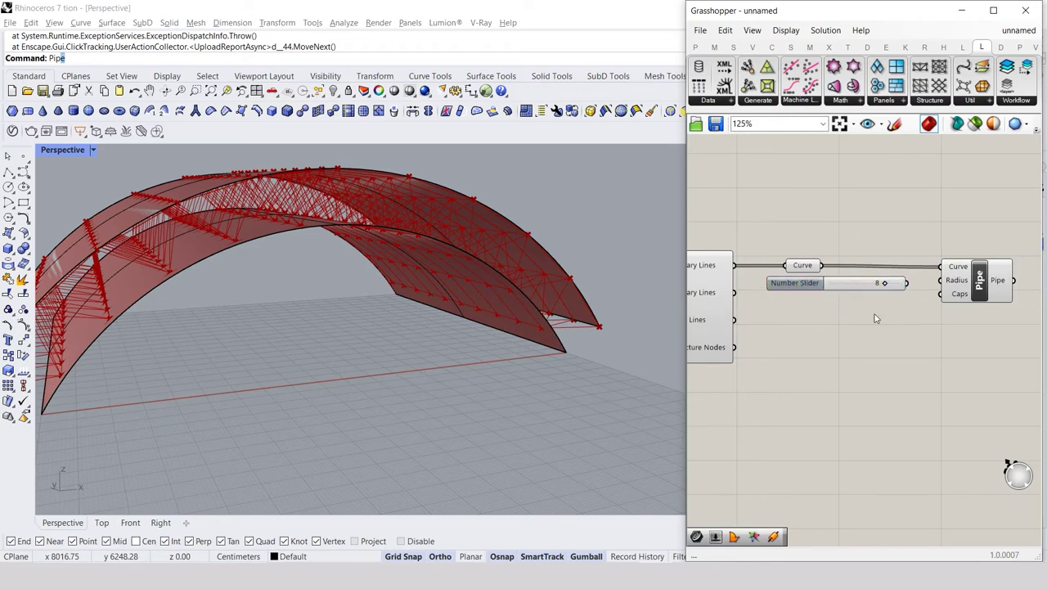
{"action": "left_click_drag", "start_coordinate": [906, 283], "coordinate": [940, 280]}
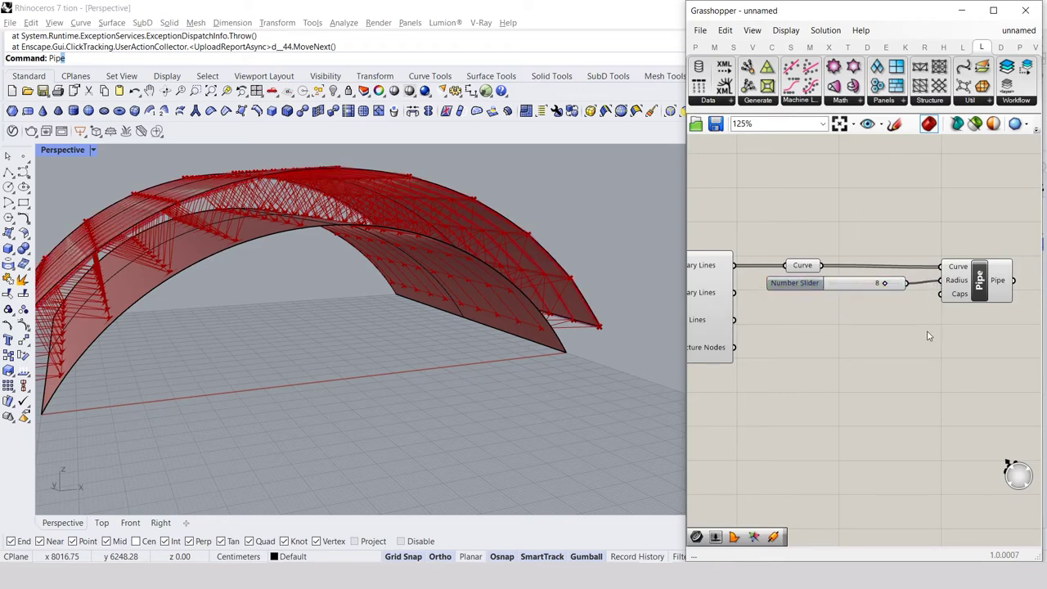
Raise the primary pipe radius from 8 to 9 and select the curve, slider and pipe group.
{"action": "scroll", "coordinate": [564, 246], "scroll_direction": "up", "scroll_amount": 5}
{"action": "scroll", "coordinate": [515, 310], "scroll_direction": "up", "scroll_amount": 3}
{"action": "scroll", "coordinate": [507, 311], "scroll_direction": "up", "scroll_amount": 3}
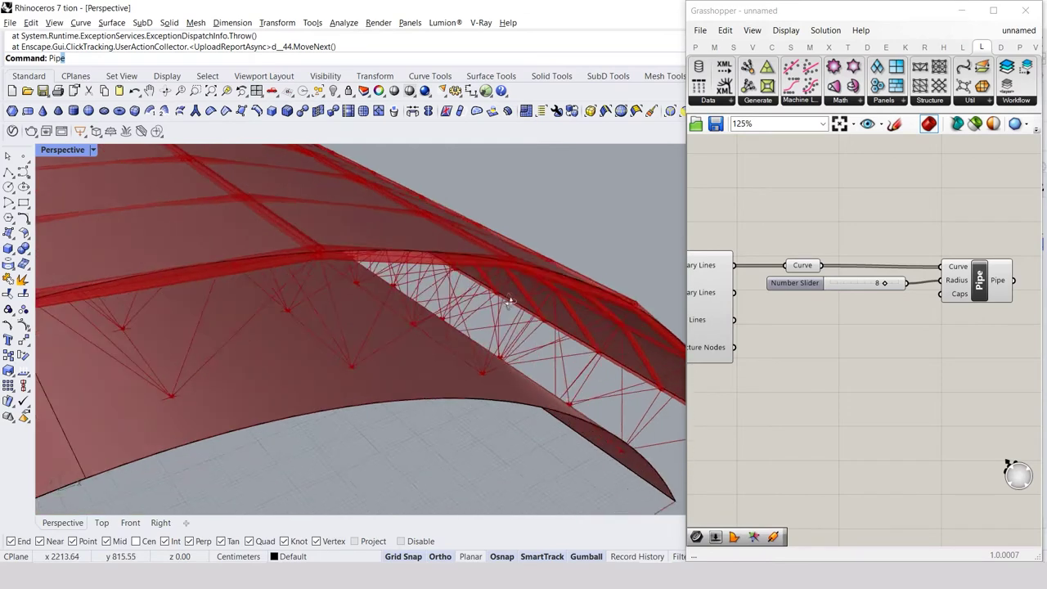
{"action": "scroll", "coordinate": [515, 294], "scroll_direction": "up", "scroll_amount": 2}
{"action": "scroll", "coordinate": [568, 245], "scroll_direction": "up", "scroll_amount": 2}
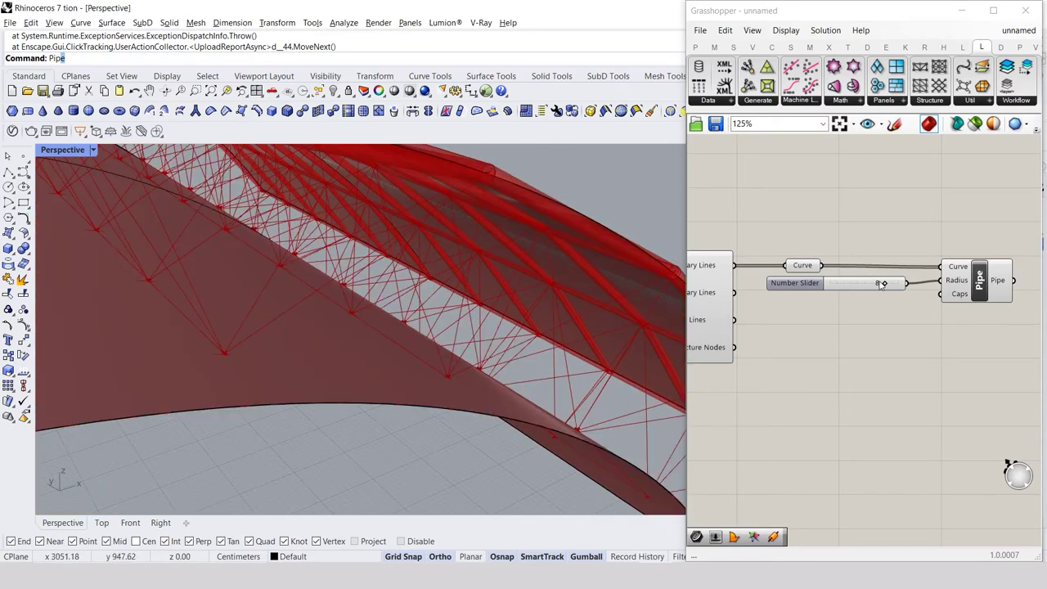
{"action": "left_click_drag", "start_coordinate": [882, 283], "coordinate": [893, 295]}
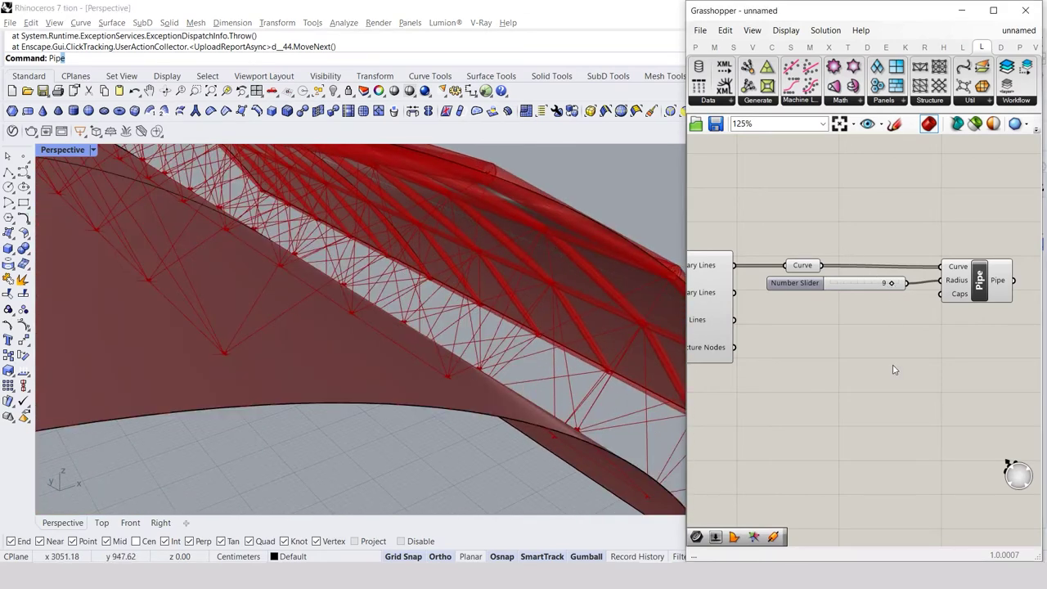
{"action": "left_click_drag", "start_coordinate": [986, 226], "coordinate": [804, 362]}
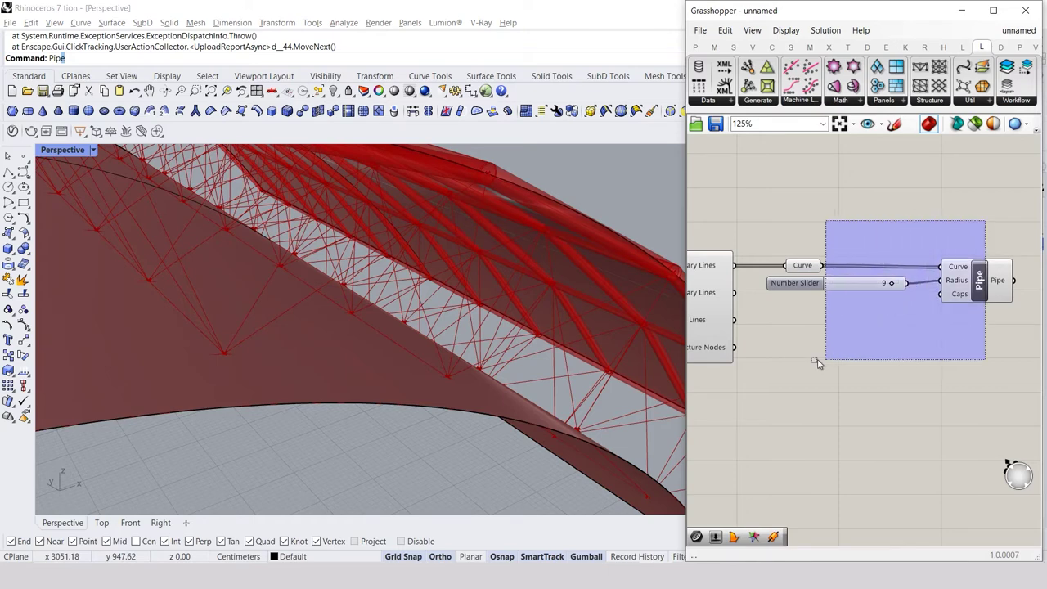
Copy the curve, slider and pipe group below and rewire it to the second Primary Lines output.
{"action": "left_click_drag", "start_coordinate": [943, 290], "coordinate": [979, 331]}
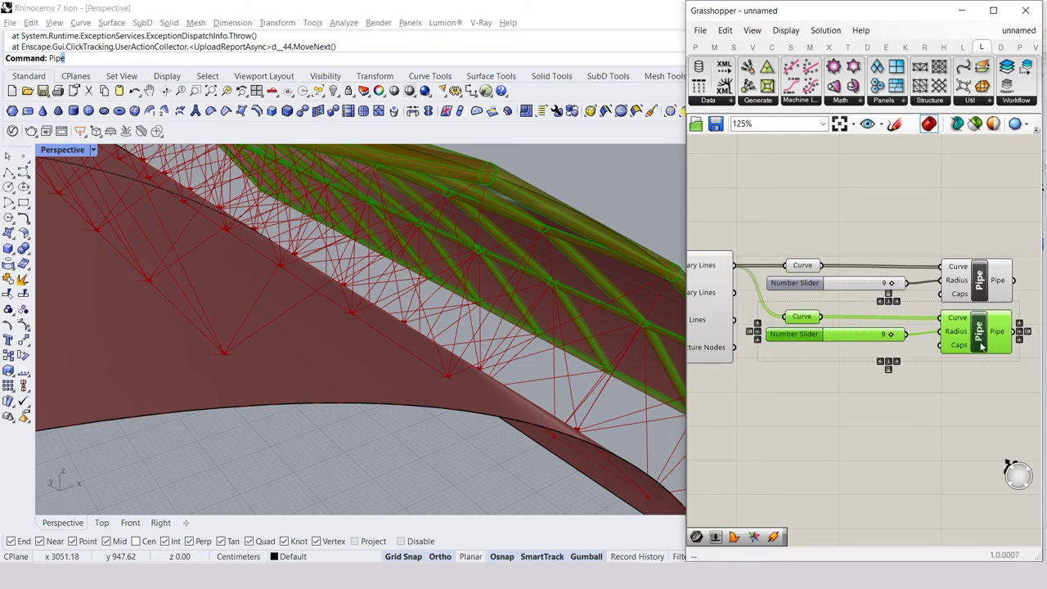
{"action": "left_click", "coordinate": [977, 427]}
{"action": "left_click_drag", "start_coordinate": [786, 320], "coordinate": [734, 292]}
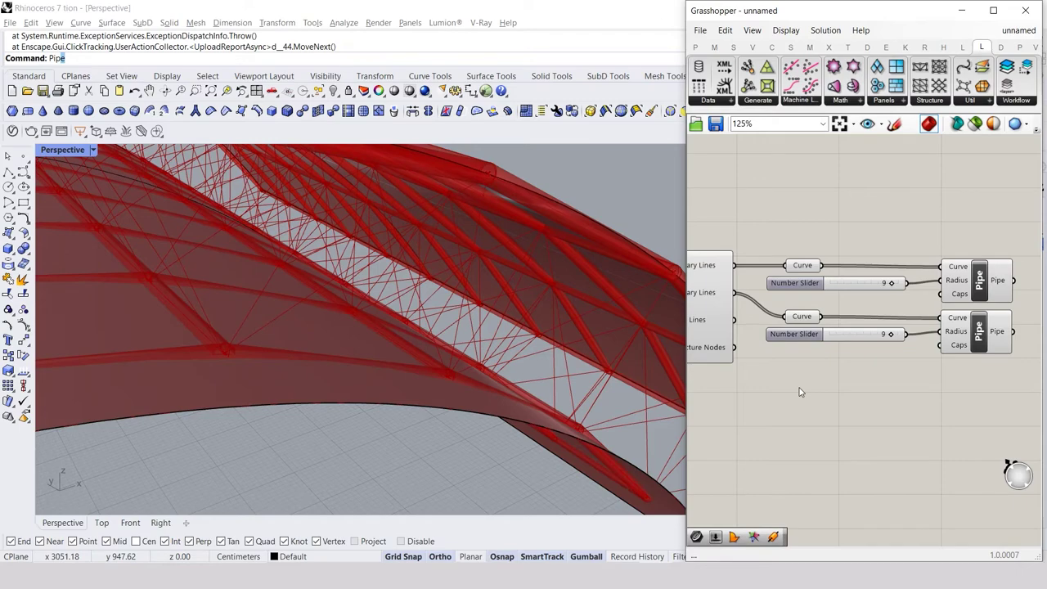
{"action": "scroll", "coordinate": [413, 334], "scroll_direction": "down", "scroll_amount": 3}
{"action": "scroll", "coordinate": [413, 333], "scroll_direction": "down", "scroll_amount": 3}
{"action": "mouse_move", "coordinate": [413, 334]}
{"action": "right_mouse_down"}
{"action": "mouse_move", "coordinate": [416, 288]}
{"action": "mouse_move", "coordinate": [412, 324]}
{"action": "right_mouse_up"}
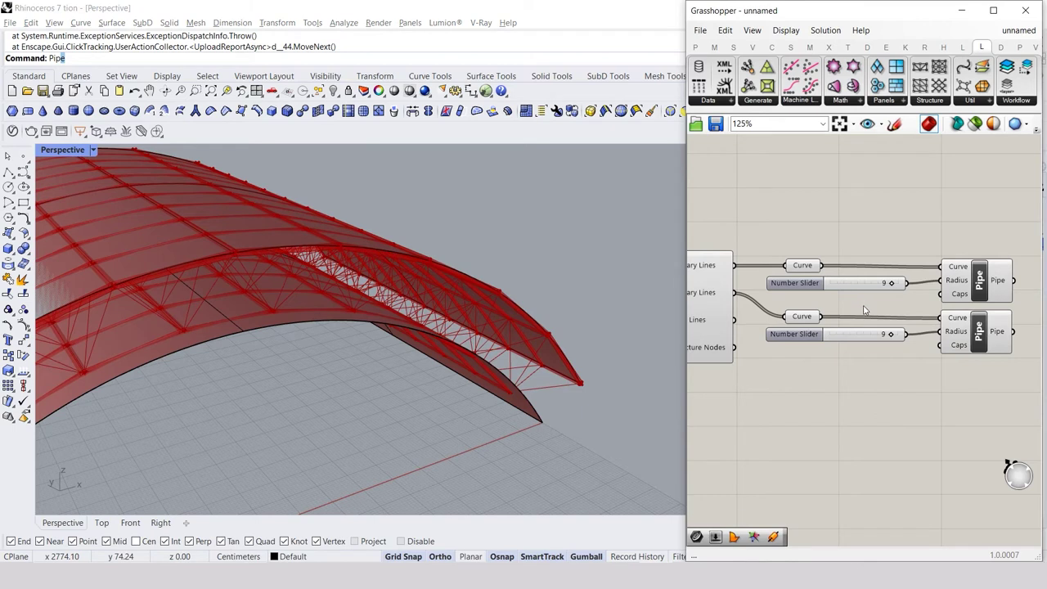
{"action": "left_click_drag", "start_coordinate": [1028, 314], "coordinate": [802, 378]}
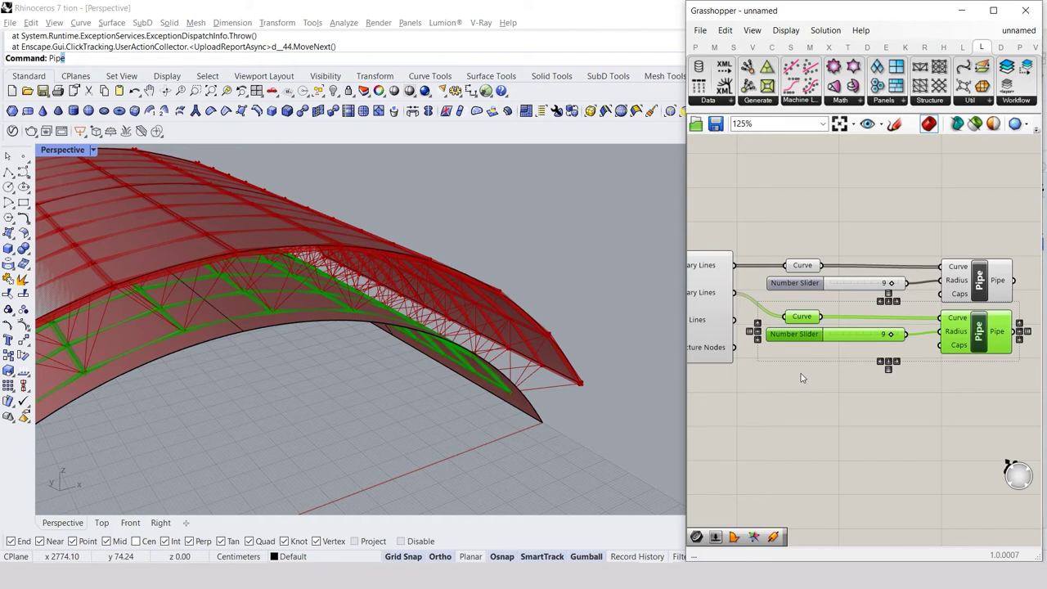
Paste a third pipe group below the others and feed it the truss's Web Lines.
{"action": "key", "text": "ctrl+v"}
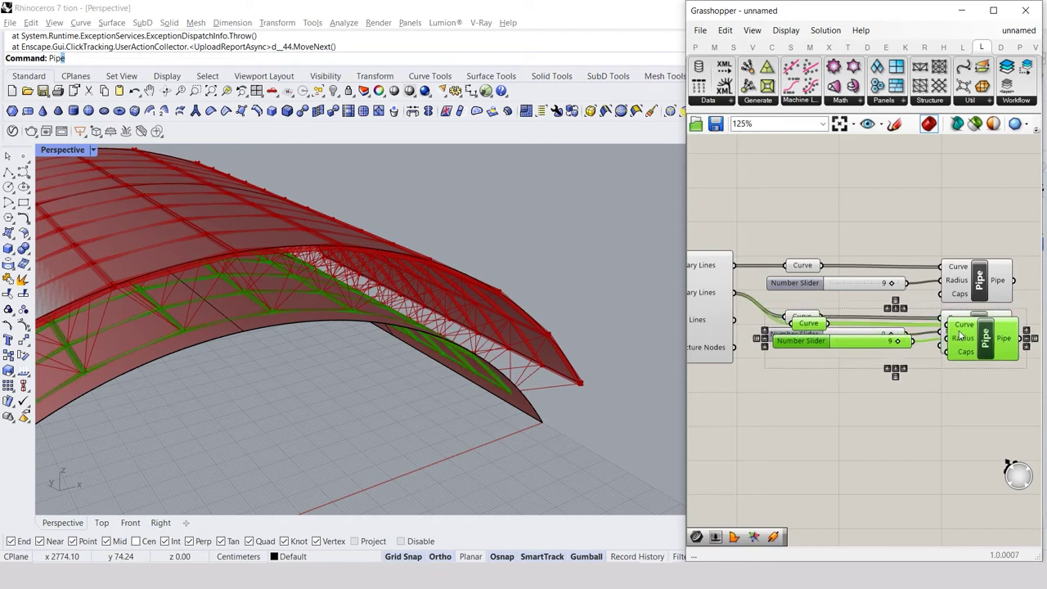
{"action": "left_click_drag", "start_coordinate": [1004, 343], "coordinate": [1004, 392]}
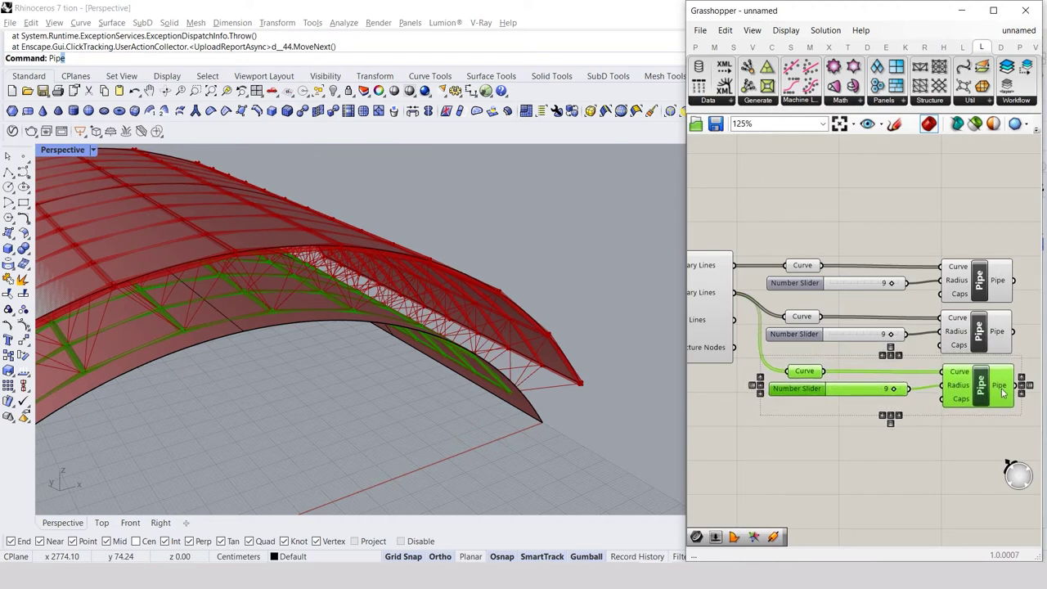
{"action": "left_click", "coordinate": [951, 457]}
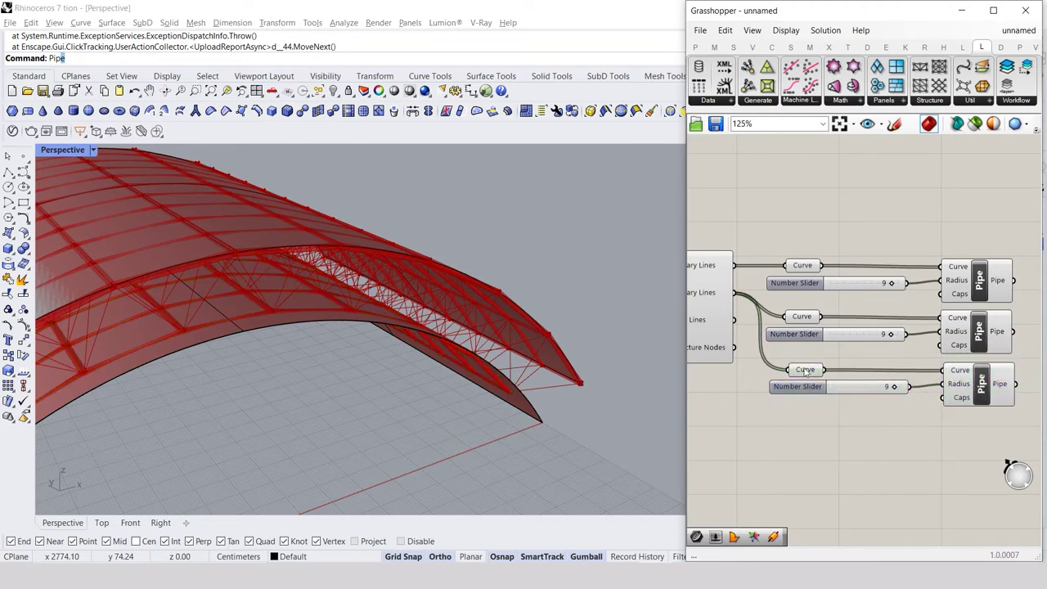
{"action": "left_click_drag", "start_coordinate": [788, 370], "coordinate": [734, 319]}
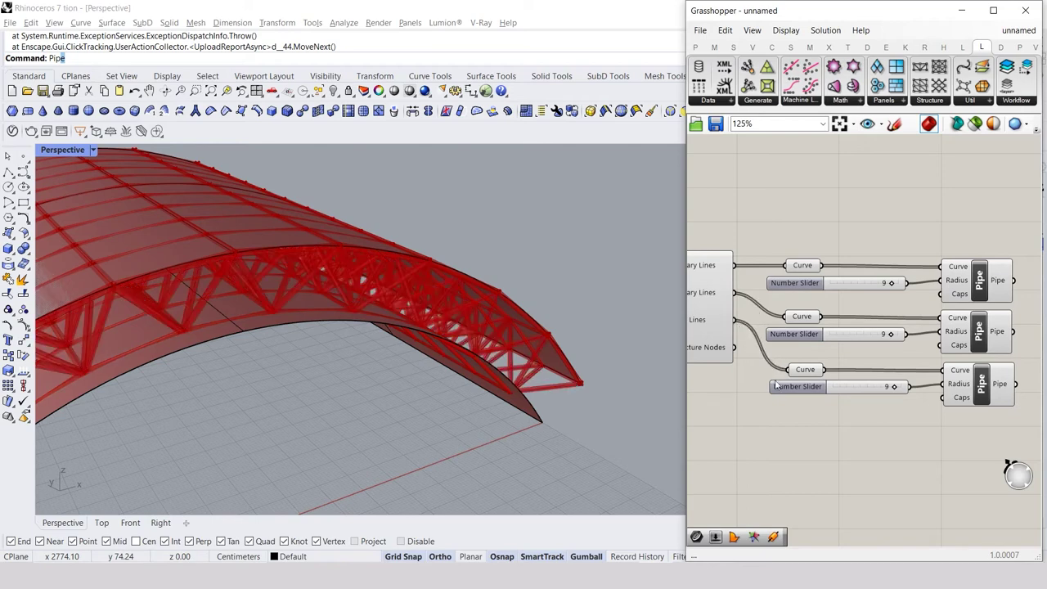
Lower the web pipe radius slider to 6.
{"action": "scroll", "coordinate": [885, 395], "scroll_direction": "up", "scroll_amount": 5}
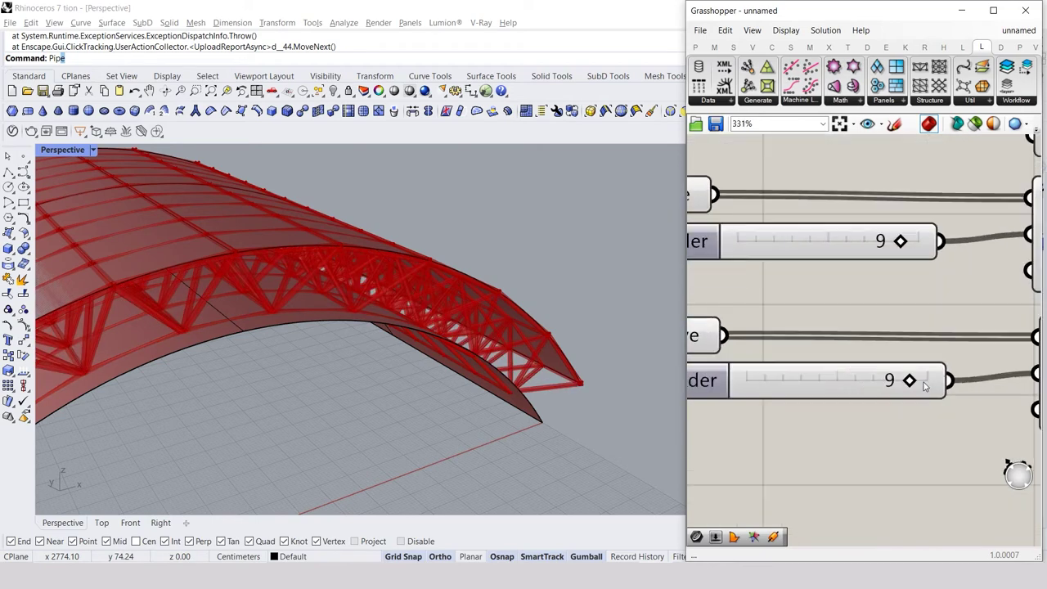
{"action": "mouse_move", "coordinate": [916, 381]}
{"action": "left_mouse_down"}
{"action": "mouse_move", "coordinate": [851, 384]}
{"action": "mouse_move", "coordinate": [873, 384]}
{"action": "left_mouse_up"}
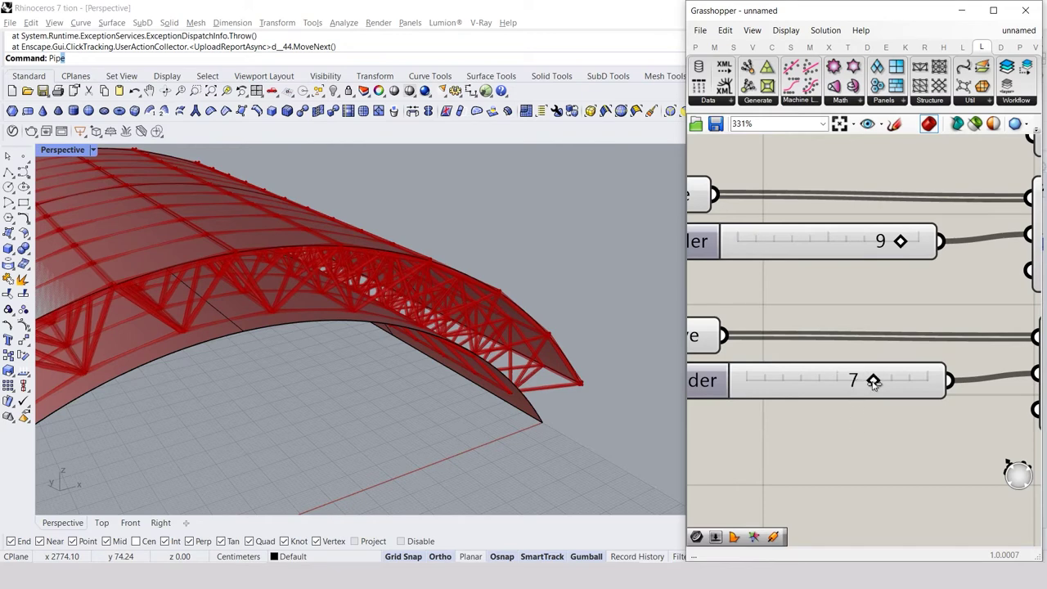
{"action": "scroll", "coordinate": [309, 252], "scroll_direction": "up", "scroll_amount": 3}
{"action": "scroll", "coordinate": [310, 253], "scroll_direction": "up", "scroll_amount": 2}
{"action": "scroll", "coordinate": [325, 242], "scroll_direction": "down", "scroll_amount": 5}
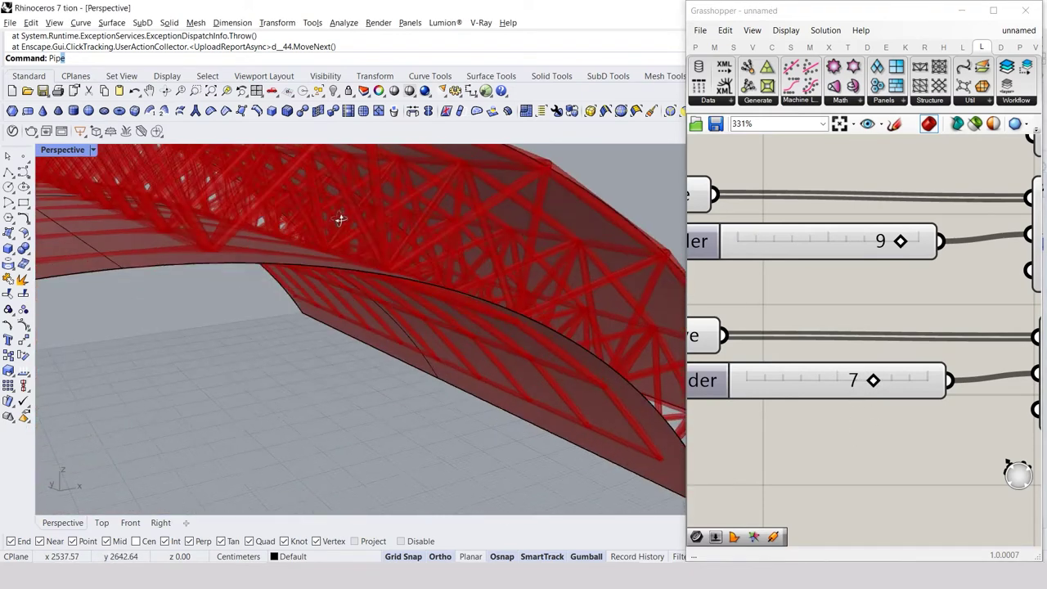
{"action": "left_click_drag", "start_coordinate": [873, 381], "coordinate": [855, 381]}
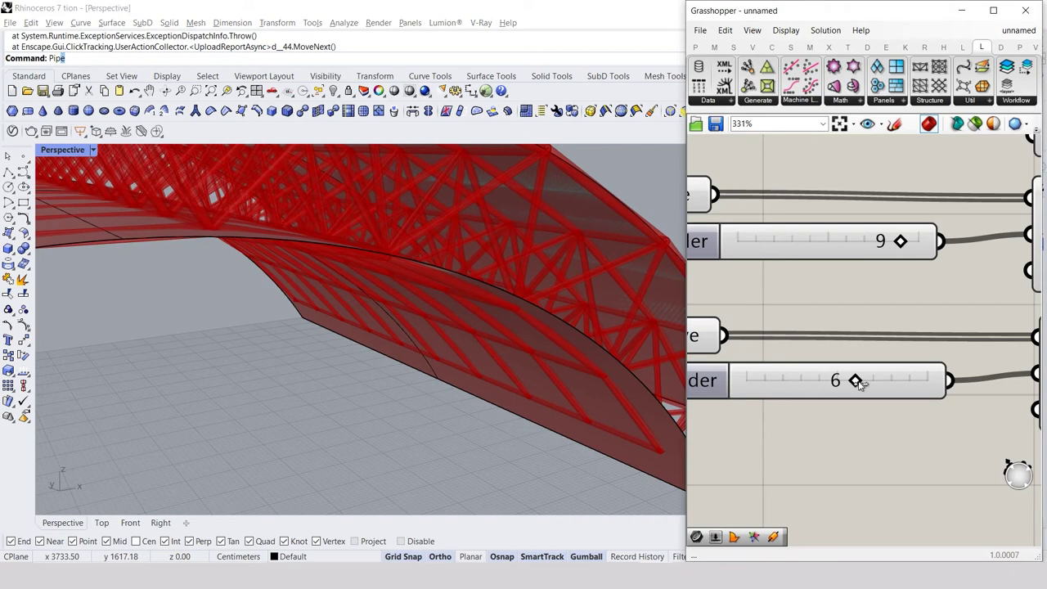
{"action": "scroll", "coordinate": [491, 261], "scroll_direction": "down", "scroll_amount": 3}
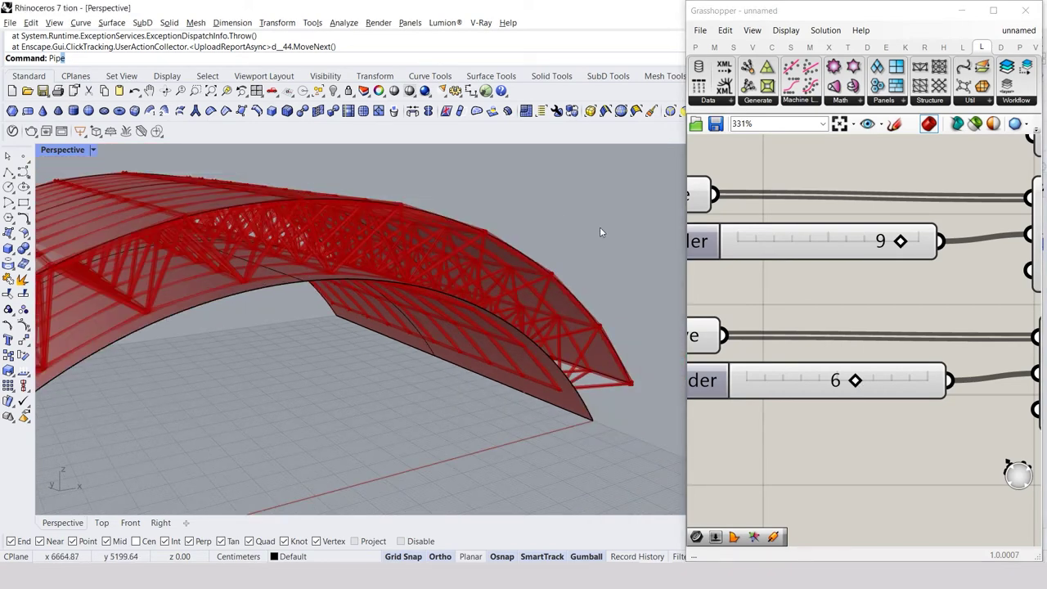
{"action": "scroll", "coordinate": [851, 384], "scroll_direction": "down", "scroll_amount": 3}
{"action": "scroll", "coordinate": [848, 393], "scroll_direction": "down", "scroll_amount": 2}
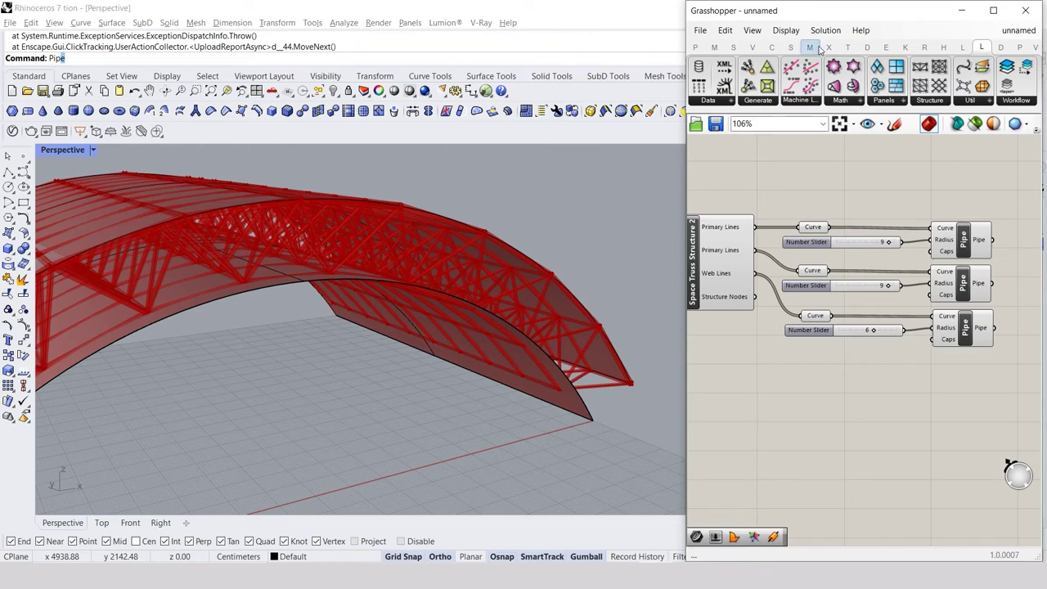
Add a Sphere component from the Surface primitive components to the canvas.
{"action": "left_click", "coordinate": [791, 47]}
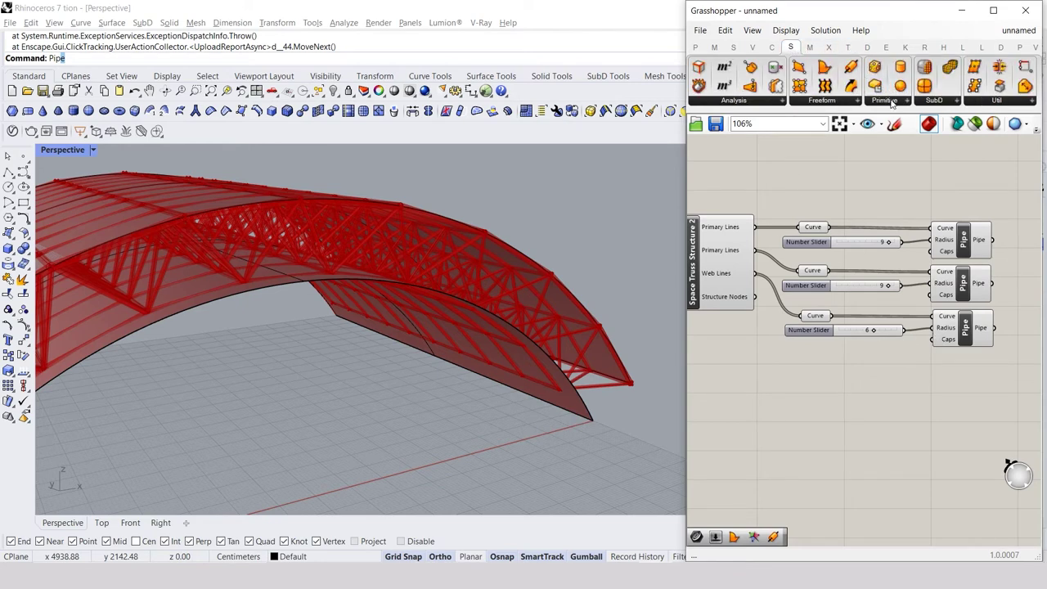
{"action": "mouse_move", "coordinate": [899, 85]}
{"action": "left_mouse_down"}
{"action": "mouse_move", "coordinate": [875, 357]}
{"action": "mouse_move", "coordinate": [808, 374]}
{"action": "left_mouse_up"}
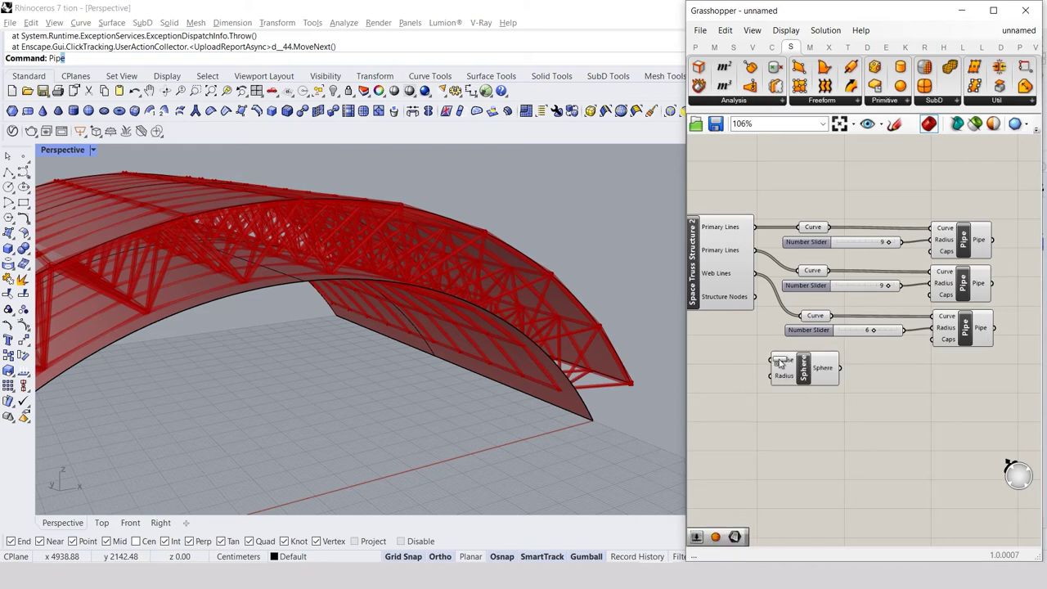
{"action": "scroll", "coordinate": [739, 346], "scroll_direction": "up", "scroll_amount": 1}
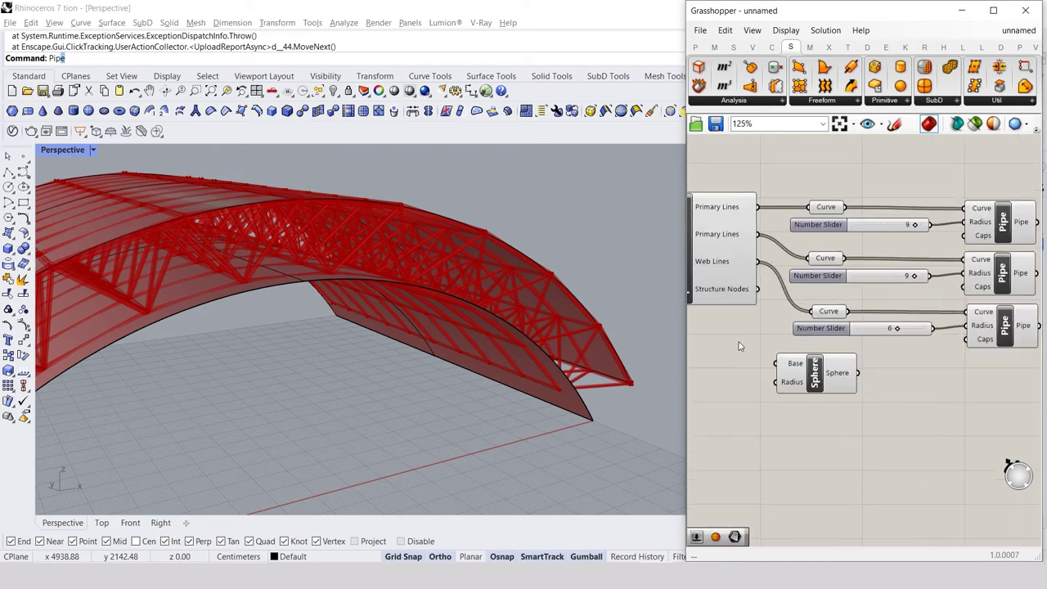
{"action": "scroll", "coordinate": [745, 342], "scroll_direction": "up", "scroll_amount": 1}
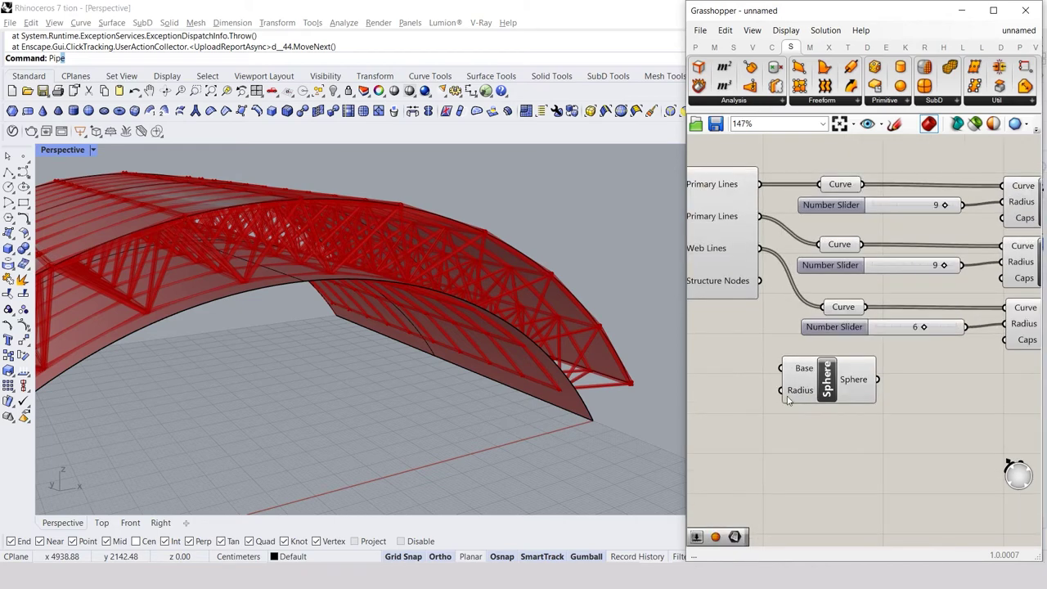
{"action": "left_click", "coordinate": [860, 330]}
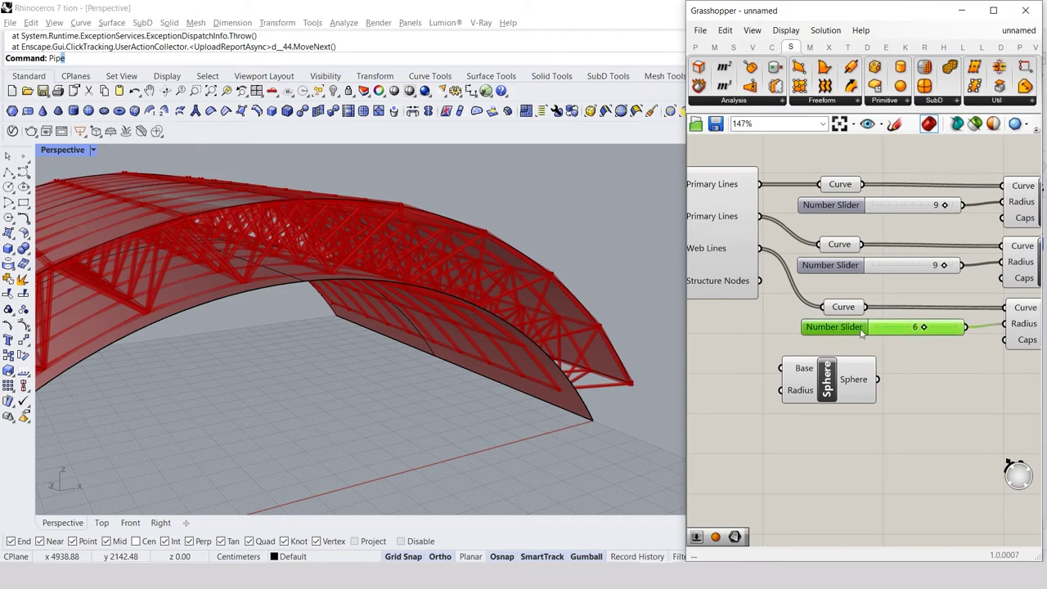
{"action": "left_click", "coordinate": [873, 455]}
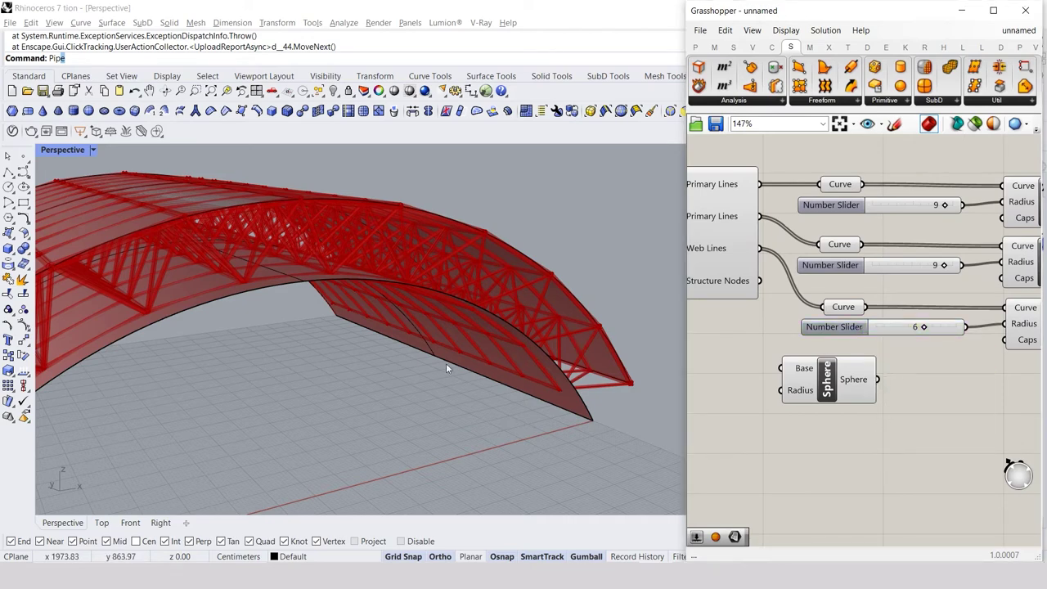
Create a number slider, set it to 13, and wire it to the Sphere's Radius.
{"action": "double_click", "coordinate": [763, 422]}
{"action": "type", "text": "2"}
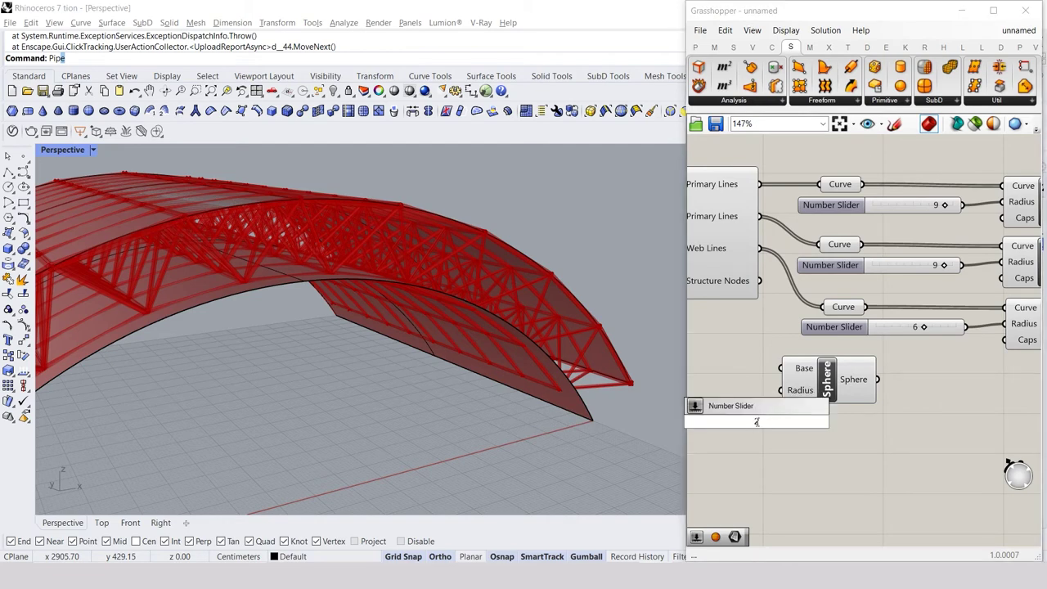
{"action": "key", "text": "Return"}
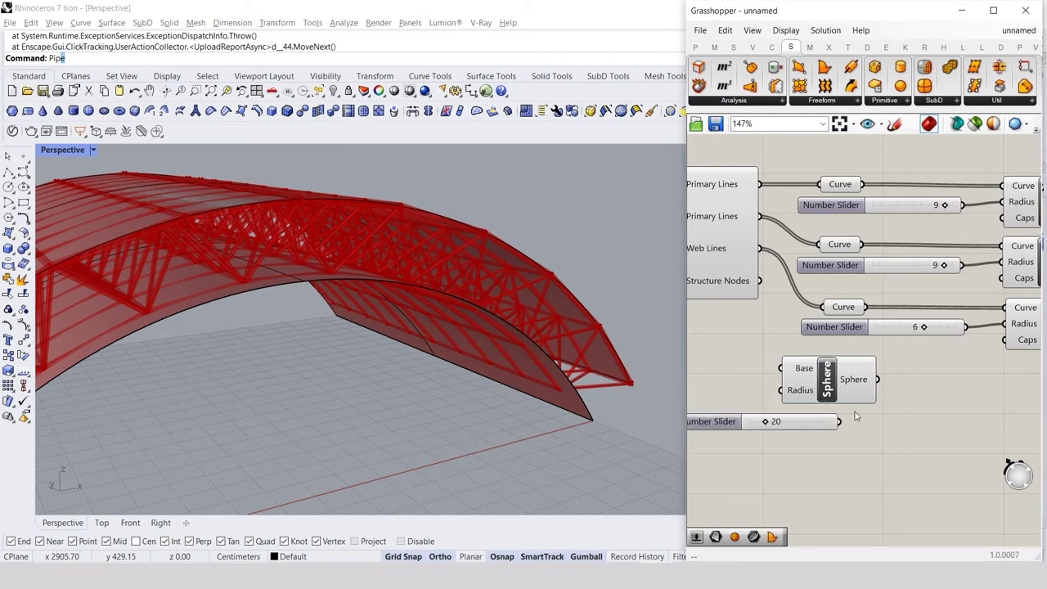
{"action": "right_click_drag", "start_coordinate": [855, 417], "coordinate": [942, 435]}
{"action": "mouse_move", "coordinate": [810, 447]}
{"action": "left_mouse_down"}
{"action": "mouse_move", "coordinate": [716, 421]}
{"action": "mouse_move", "coordinate": [755, 414]}
{"action": "left_mouse_up"}
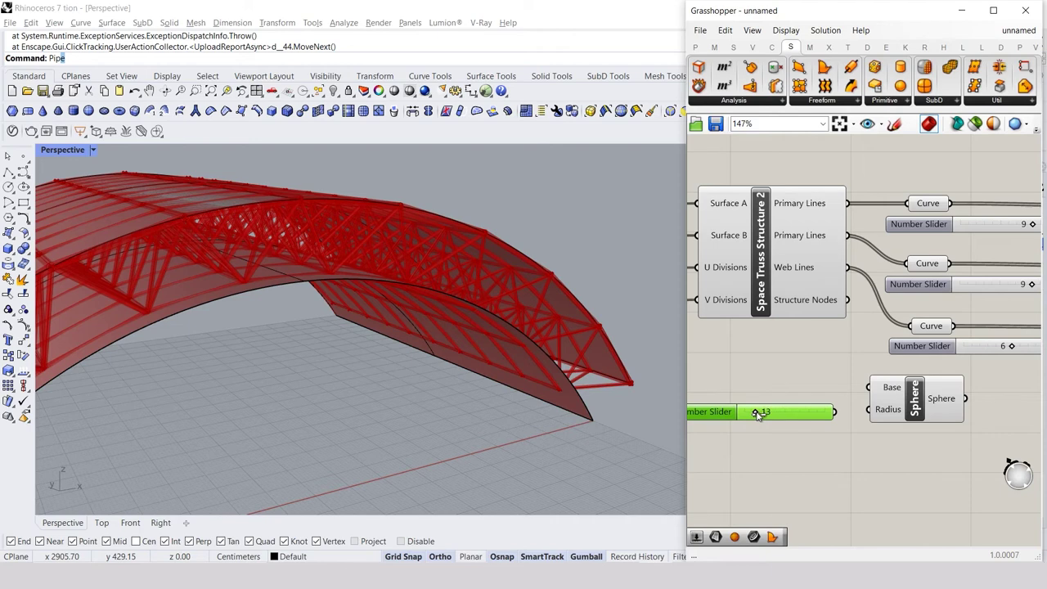
{"action": "left_click", "coordinate": [826, 434]}
{"action": "mouse_move", "coordinate": [834, 411]}
{"action": "left_mouse_down"}
{"action": "mouse_move", "coordinate": [869, 409]}
{"action": "mouse_move", "coordinate": [848, 300]}
{"action": "left_mouse_up"}
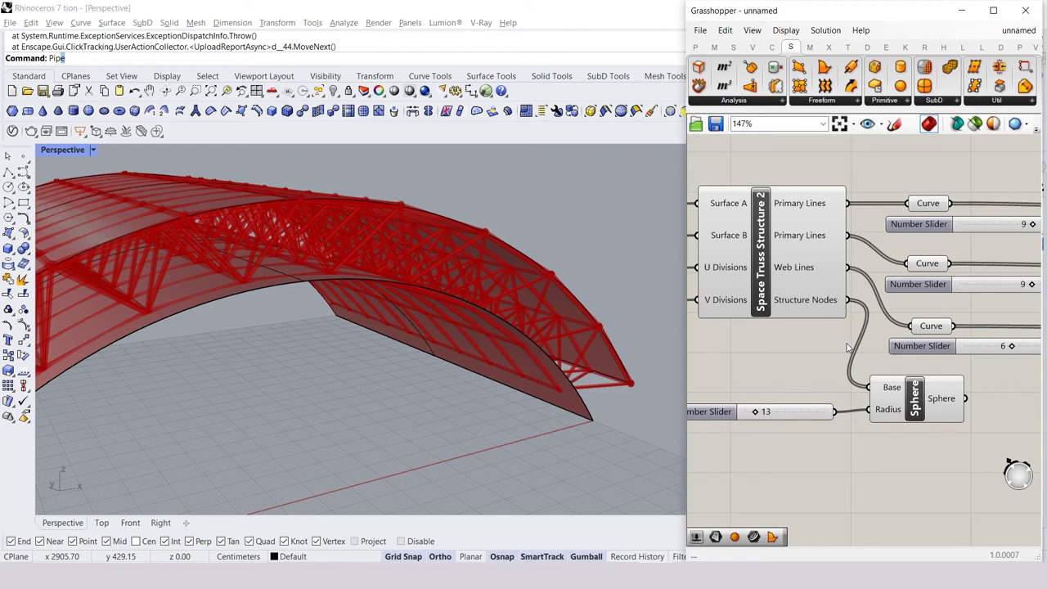
{"action": "scroll", "coordinate": [439, 202], "scroll_direction": "up", "scroll_amount": 2}
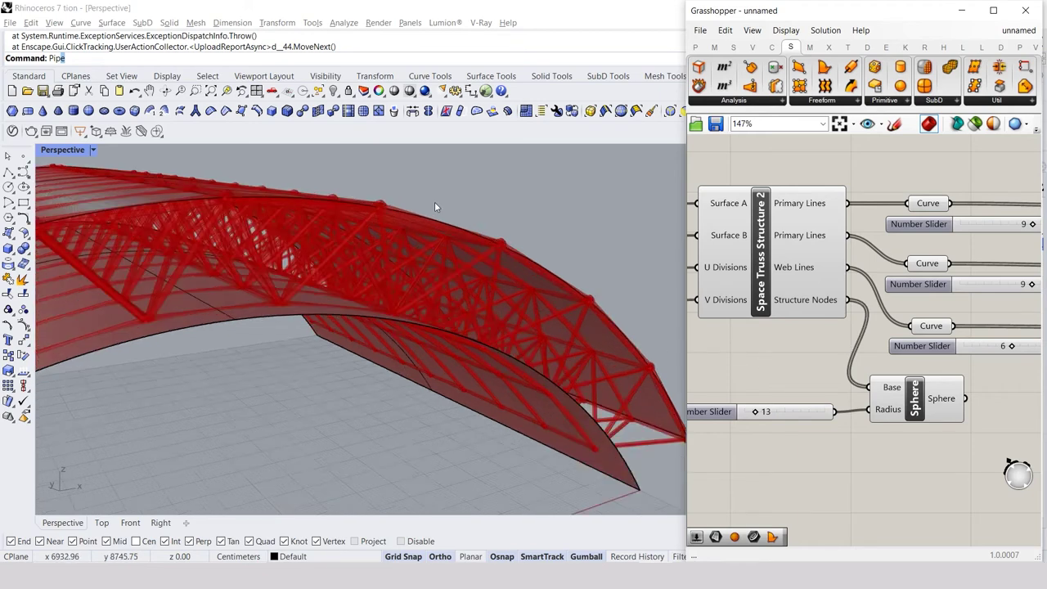
Vary the node sphere radius up to 27, then bring it back down to 15 by editing the value.
{"action": "scroll", "coordinate": [445, 223], "scroll_direction": "up", "scroll_amount": 2}
{"action": "scroll", "coordinate": [425, 230], "scroll_direction": "up", "scroll_amount": 3}
{"action": "scroll", "coordinate": [425, 229], "scroll_direction": "down", "scroll_amount": 5}
{"action": "scroll", "coordinate": [498, 317], "scroll_direction": "up", "scroll_amount": 3}
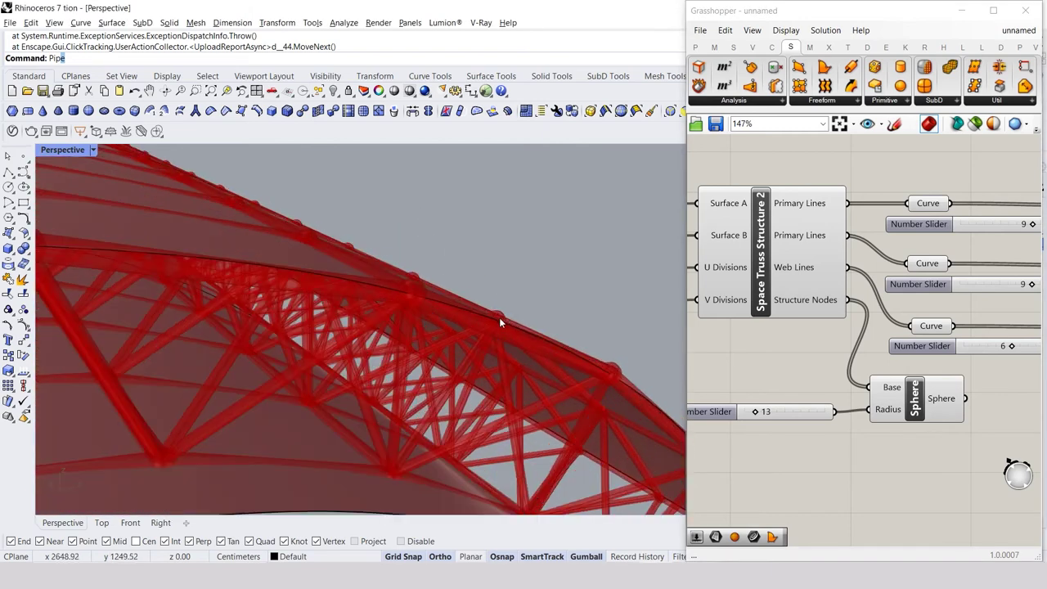
{"action": "scroll", "coordinate": [521, 323], "scroll_direction": "up", "scroll_amount": 2}
{"action": "left_click_drag", "start_coordinate": [756, 415], "coordinate": [763, 417]}
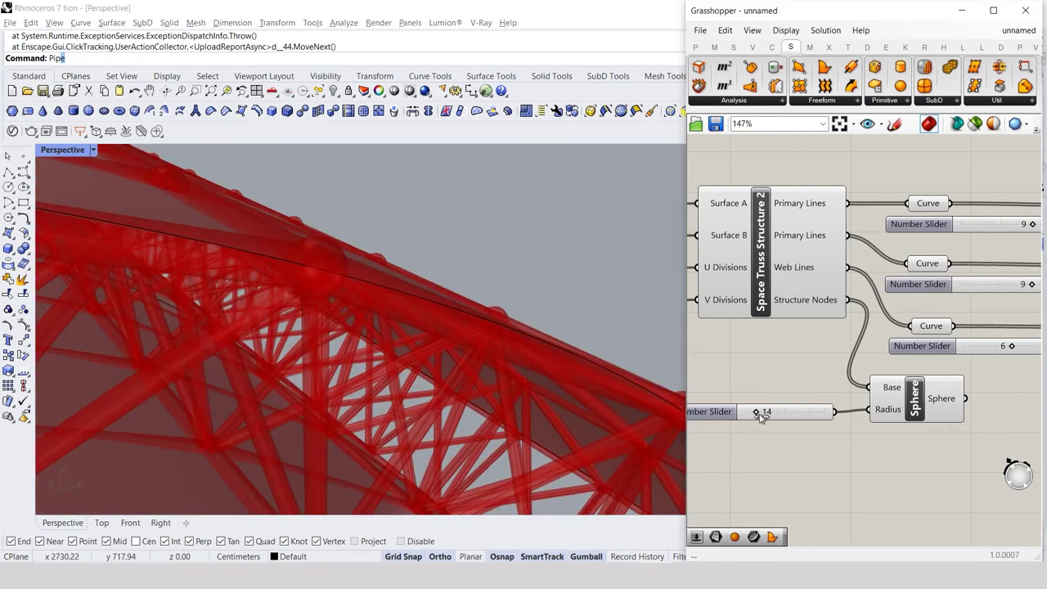
{"action": "left_click_drag", "start_coordinate": [766, 418], "coordinate": [760, 414]}
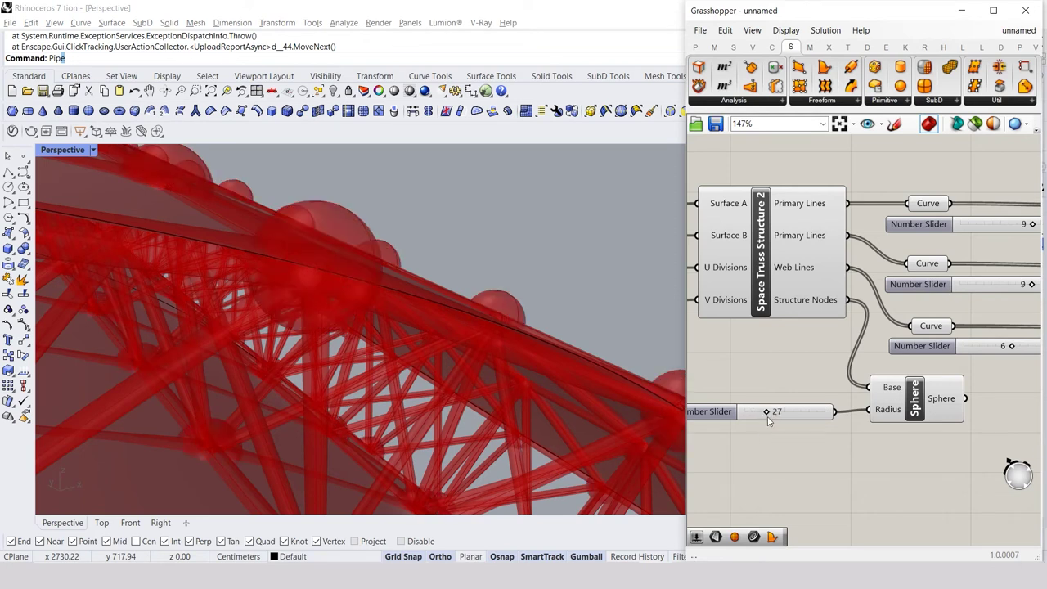
{"action": "left_click_drag", "start_coordinate": [769, 417], "coordinate": [764, 415]}
{"action": "left_click_drag", "start_coordinate": [777, 415], "coordinate": [763, 417]}
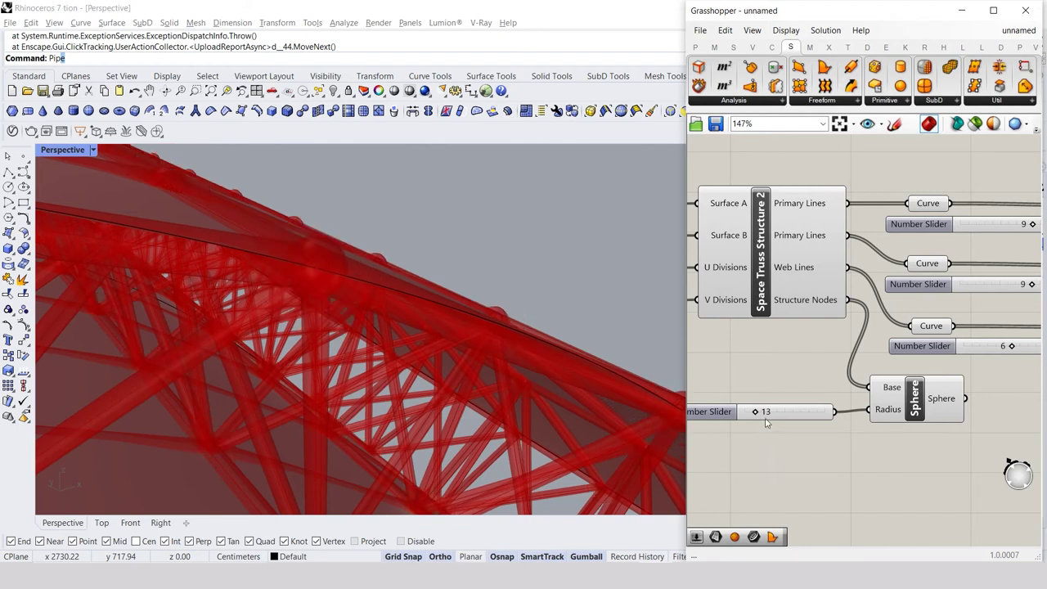
{"action": "left_click", "coordinate": [764, 415]}
{"action": "double_click", "coordinate": [767, 414]}
{"action": "type", "text": "15"}
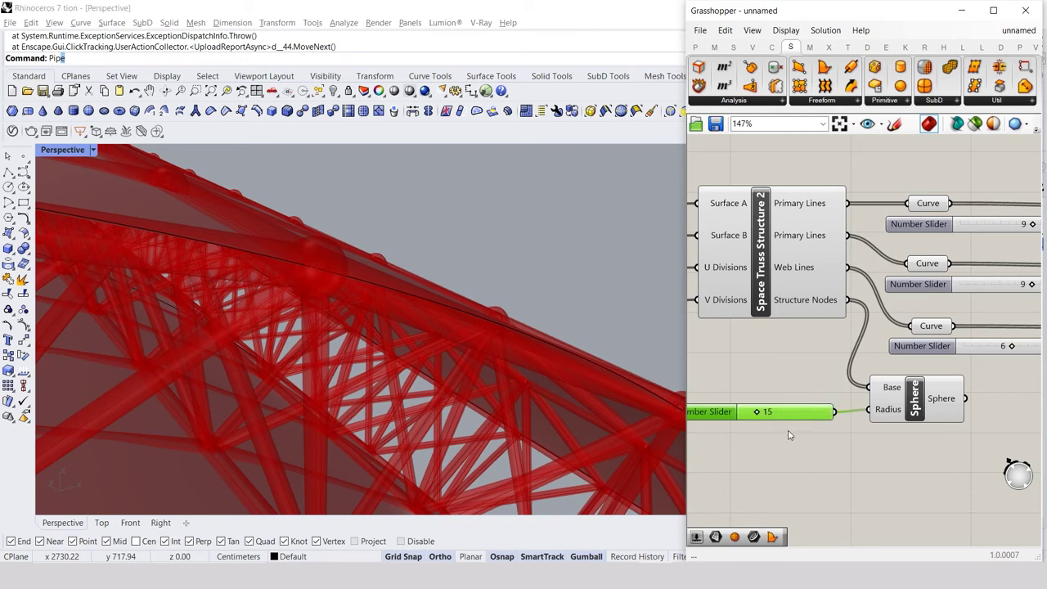
Bake the top pipe set from Grasshopper onto Layer 01.
{"action": "scroll", "coordinate": [789, 371], "scroll_direction": "down", "scroll_amount": 5}
{"action": "scroll", "coordinate": [334, 252], "scroll_direction": "down", "scroll_amount": 2}
{"action": "scroll", "coordinate": [334, 252], "scroll_direction": "down", "scroll_amount": 3}
{"action": "scroll", "coordinate": [231, 264], "scroll_direction": "down", "scroll_amount": 2}
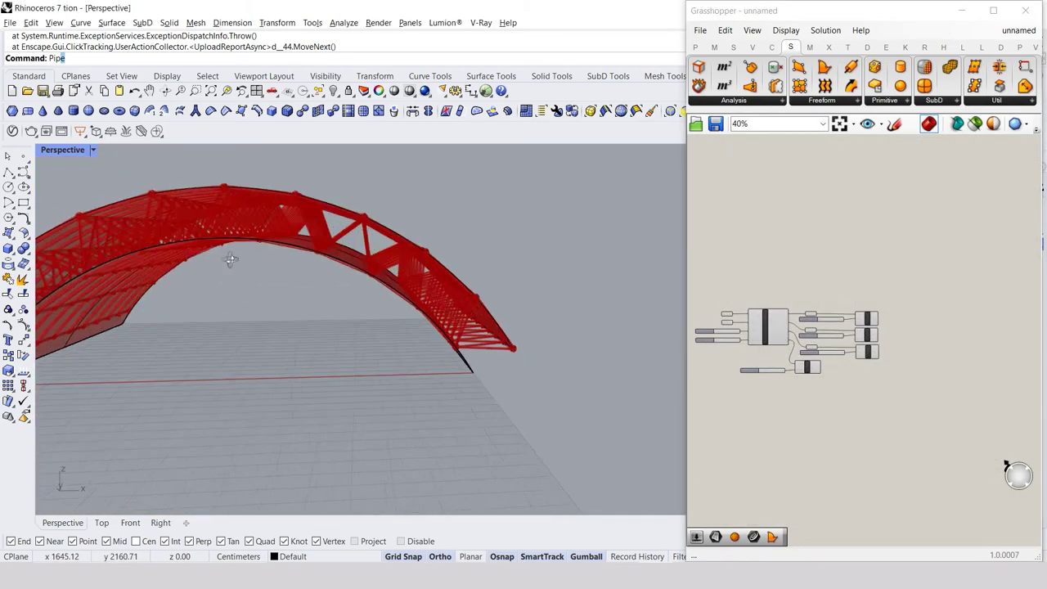
{"action": "right_click_drag", "start_coordinate": [231, 264], "coordinate": [341, 296]}
{"action": "scroll", "coordinate": [766, 350], "scroll_direction": "up", "scroll_amount": 2}
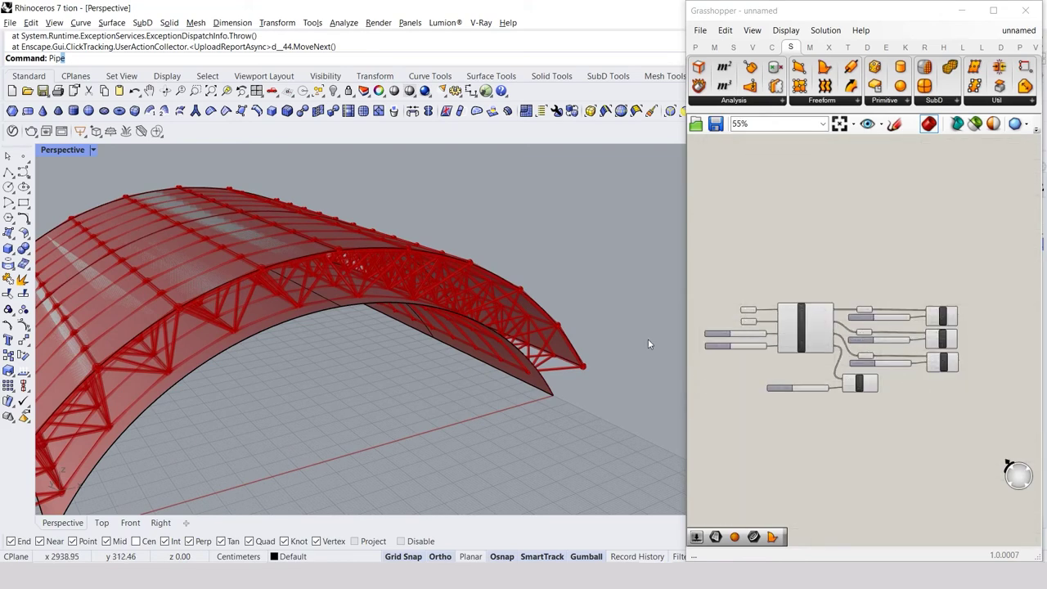
{"action": "scroll", "coordinate": [732, 342], "scroll_direction": "up", "scroll_amount": 2}
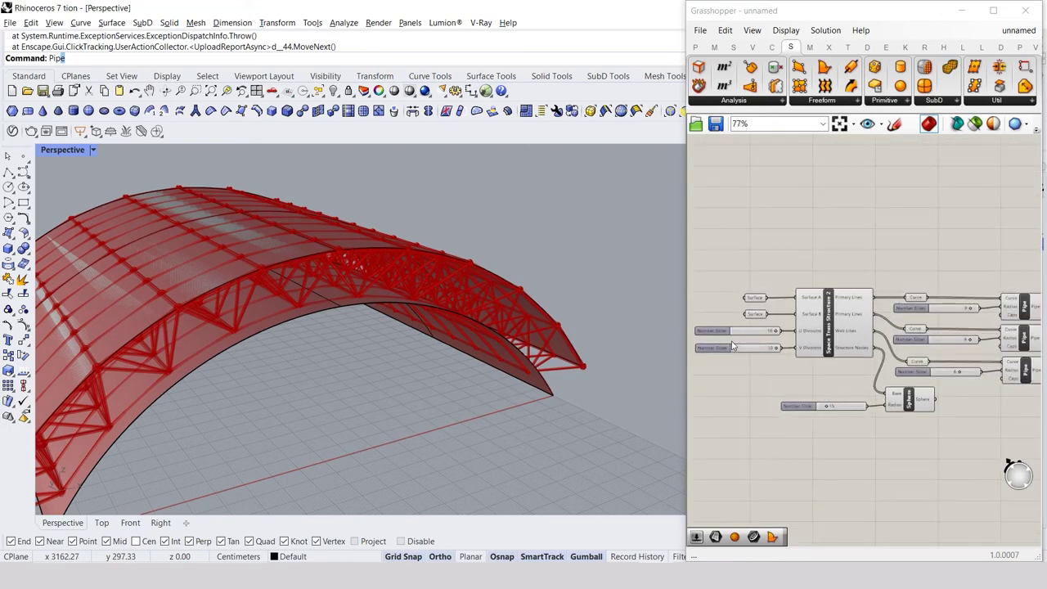
{"action": "scroll", "coordinate": [817, 331], "scroll_direction": "up", "scroll_amount": 2}
{"action": "scroll", "coordinate": [878, 334], "scroll_direction": "up", "scroll_amount": 3}
{"action": "scroll", "coordinate": [867, 311], "scroll_direction": "up", "scroll_amount": 2}
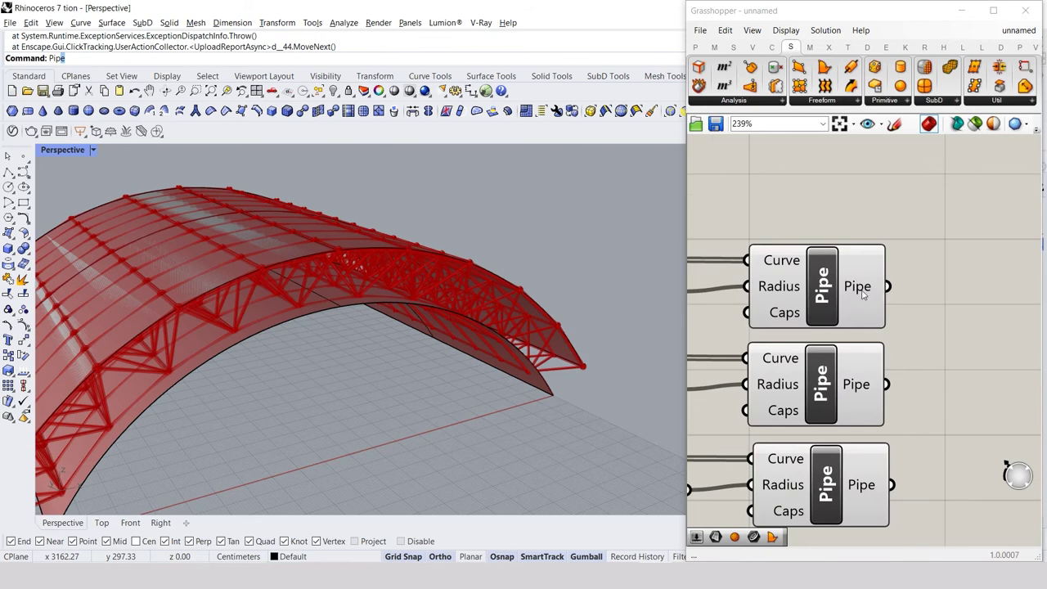
{"action": "left_click", "coordinate": [861, 292]}
{"action": "right_click", "coordinate": [860, 292]}
{"action": "left_click", "coordinate": [879, 308]}
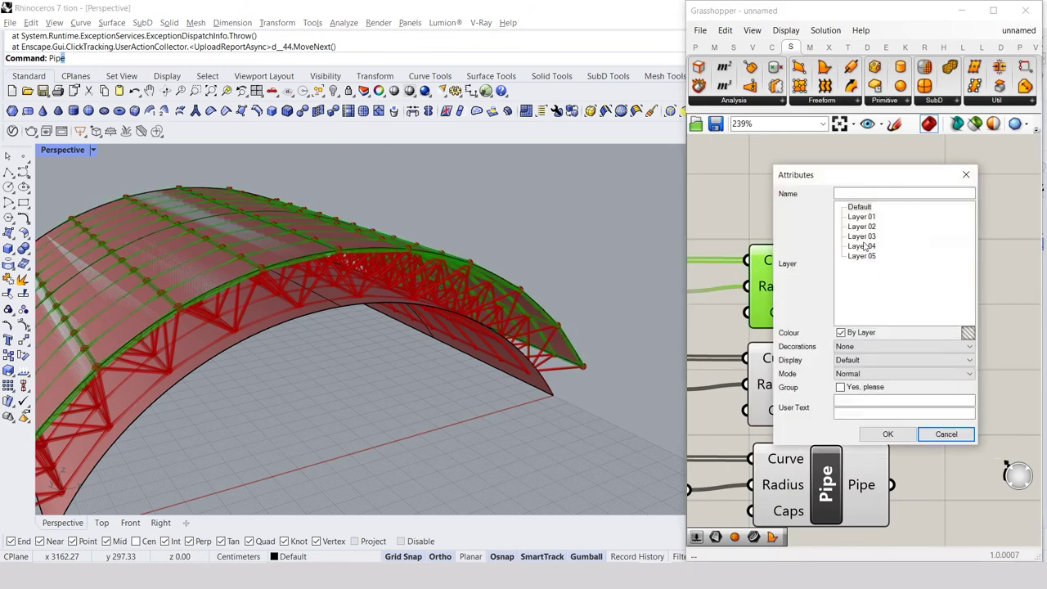
{"action": "left_click", "coordinate": [879, 432]}
Bake the middle and bottom pipe sets onto Layer 01.
{"action": "left_click", "coordinate": [865, 386]}
{"action": "right_click", "coordinate": [872, 386]}
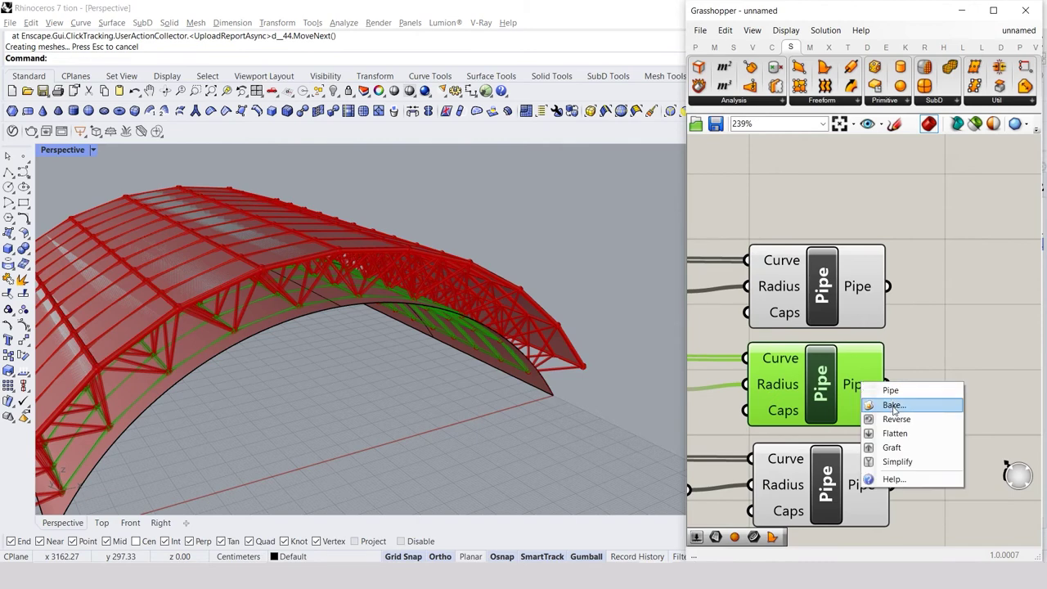
{"action": "left_click", "coordinate": [894, 406]}
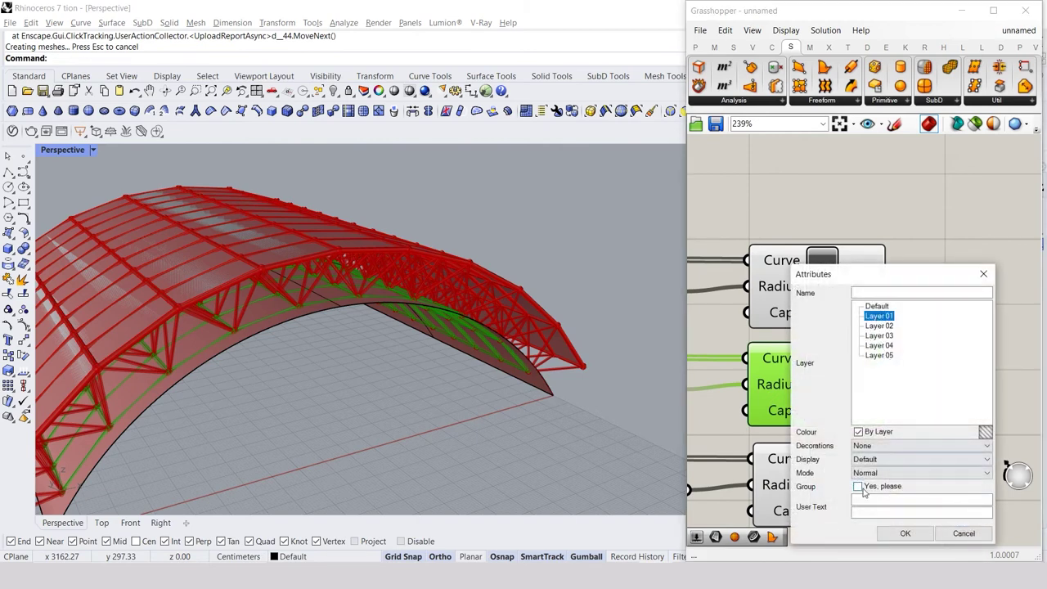
{"action": "left_click", "coordinate": [892, 532]}
{"action": "left_click", "coordinate": [855, 462]}
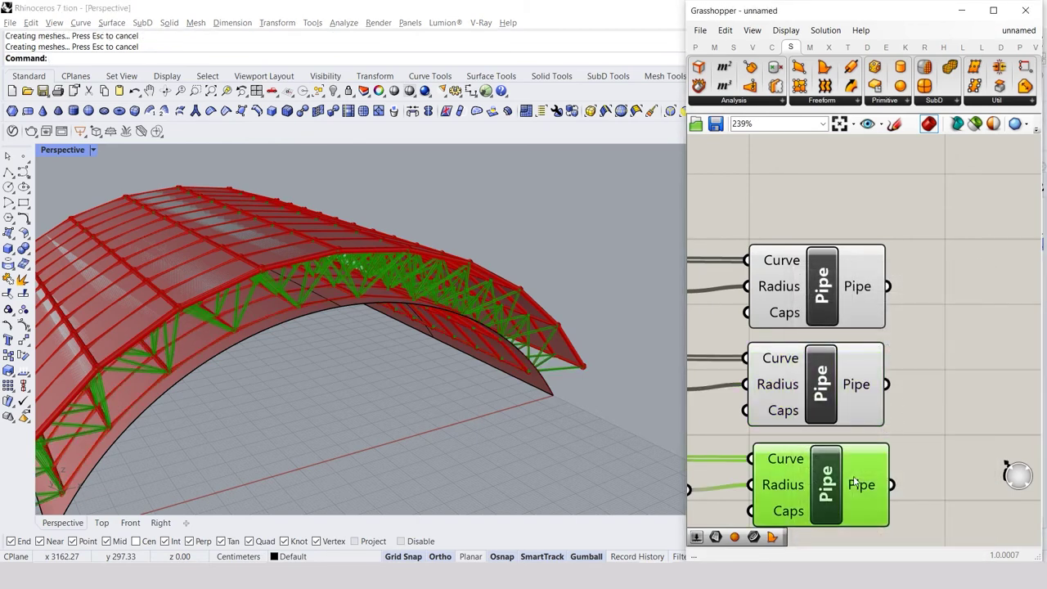
{"action": "right_click", "coordinate": [856, 458]}
{"action": "left_click", "coordinate": [882, 479]}
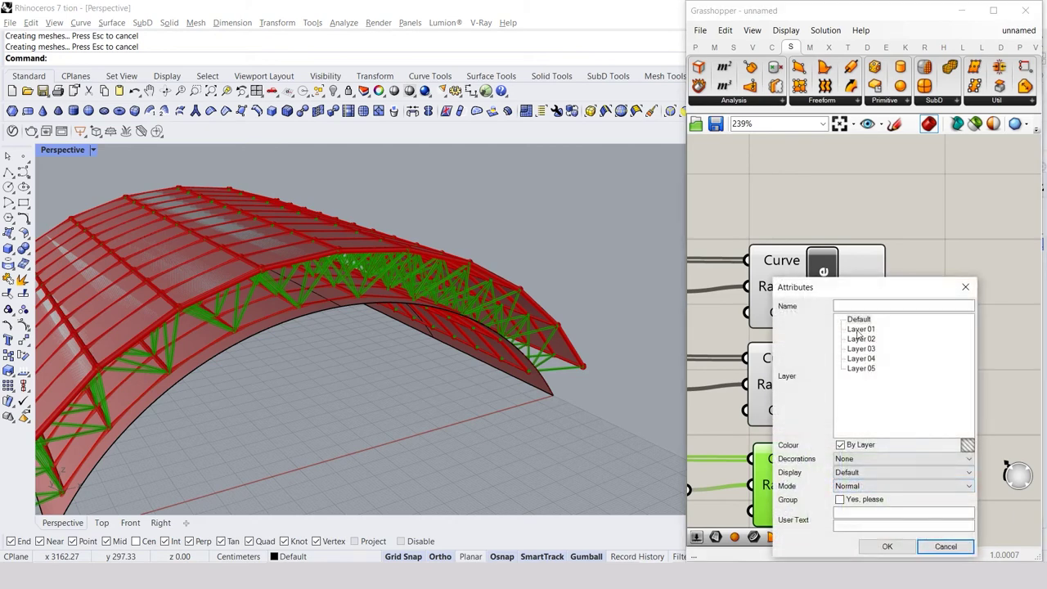
{"action": "left_click", "coordinate": [886, 546]}
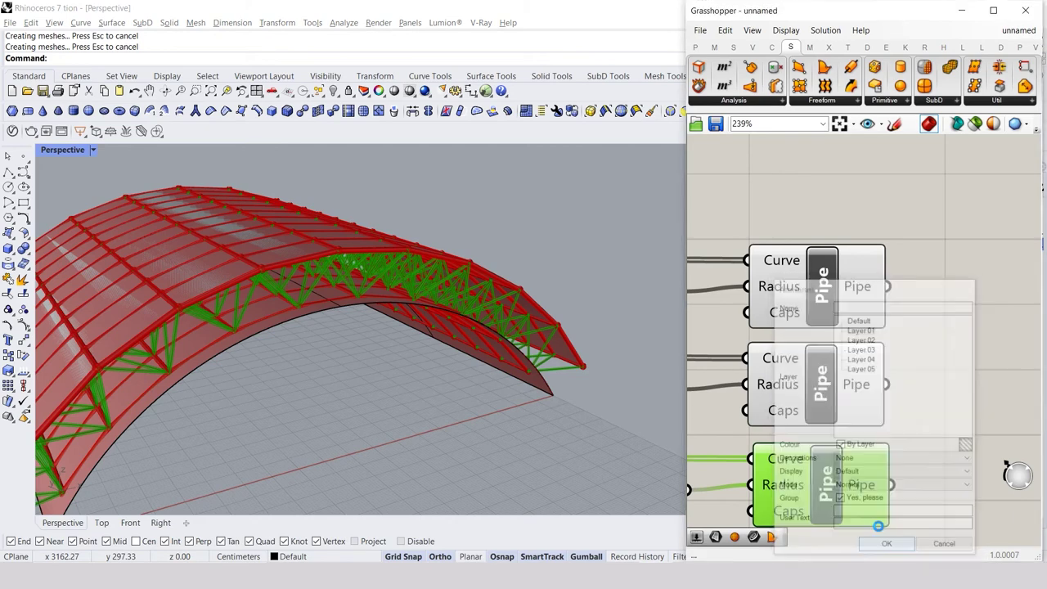
Bake the sphere nodes onto Layer 02 and close Grasshopper.
{"action": "scroll", "coordinate": [906, 369], "scroll_direction": "down", "scroll_amount": 5}
{"action": "scroll", "coordinate": [774, 349], "scroll_direction": "up", "scroll_amount": 4}
{"action": "scroll", "coordinate": [773, 348], "scroll_direction": "up", "scroll_amount": 2}
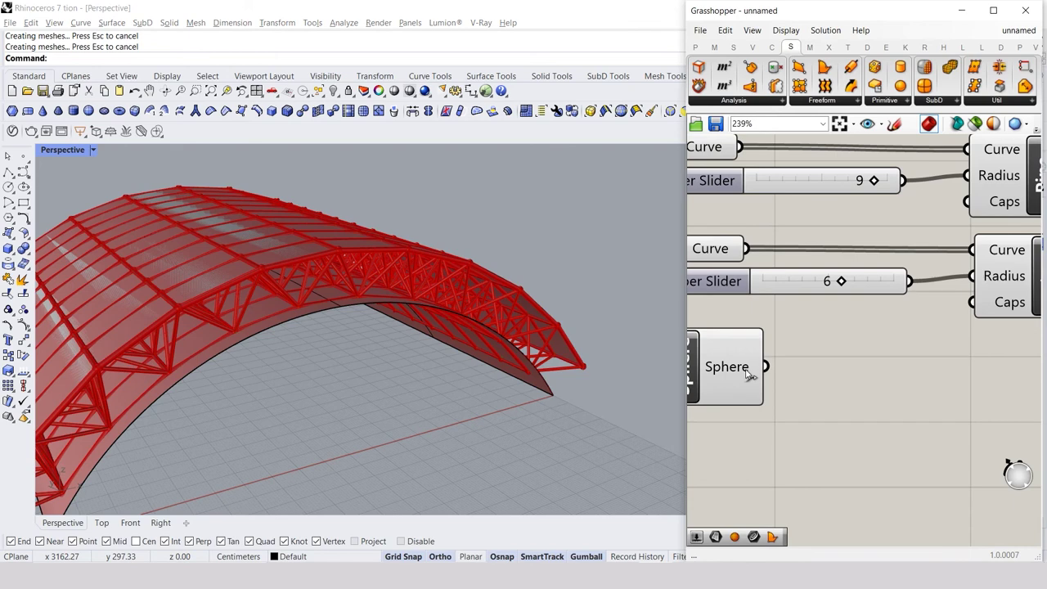
{"action": "left_click", "coordinate": [736, 365]}
{"action": "right_click", "coordinate": [737, 365]}
{"action": "left_click", "coordinate": [748, 384]}
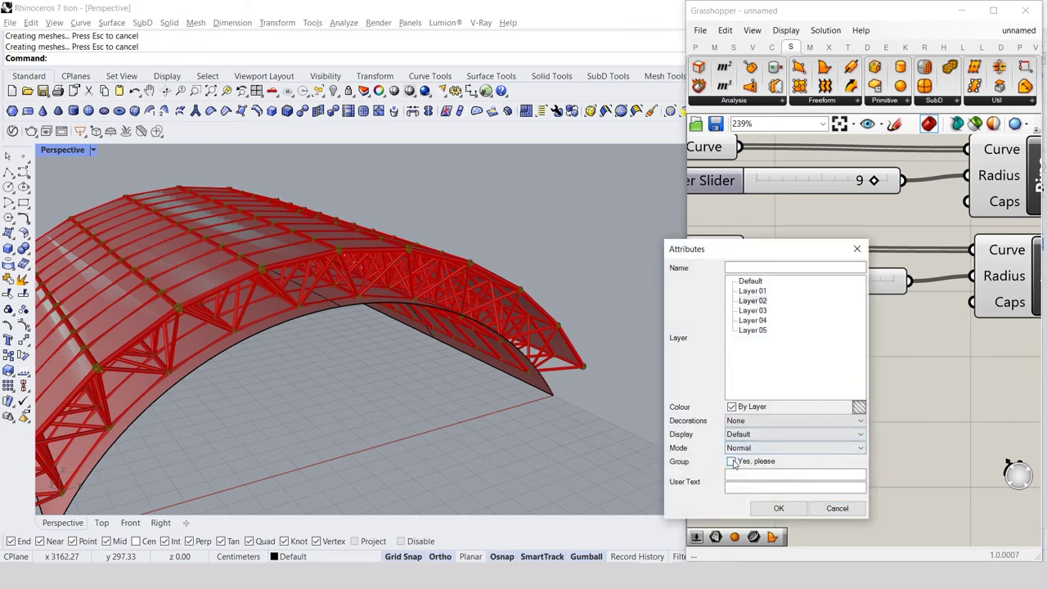
{"action": "left_click", "coordinate": [777, 509]}
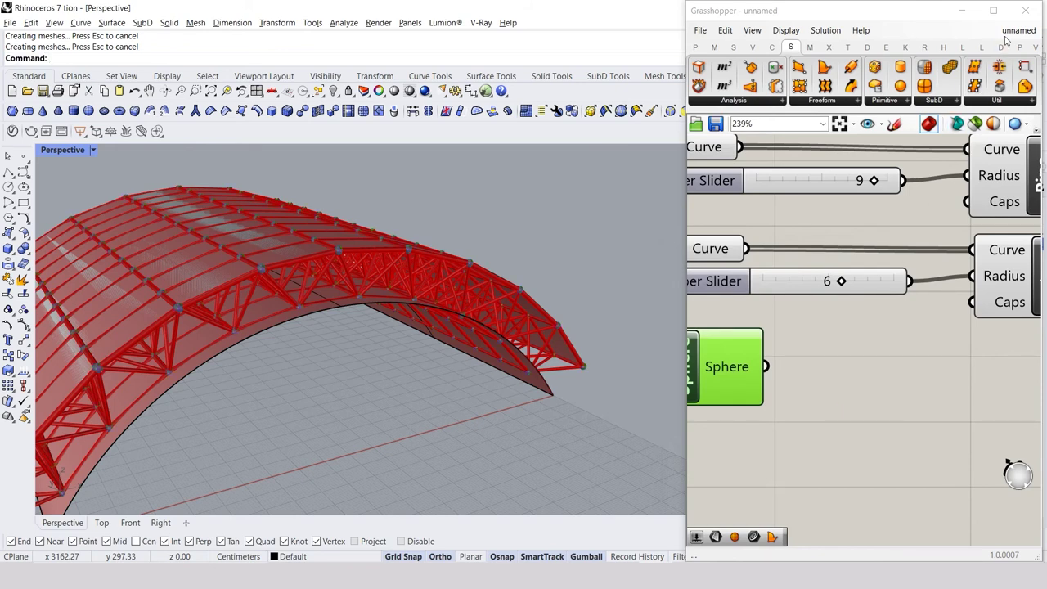
{"action": "left_click", "coordinate": [1026, 9]}
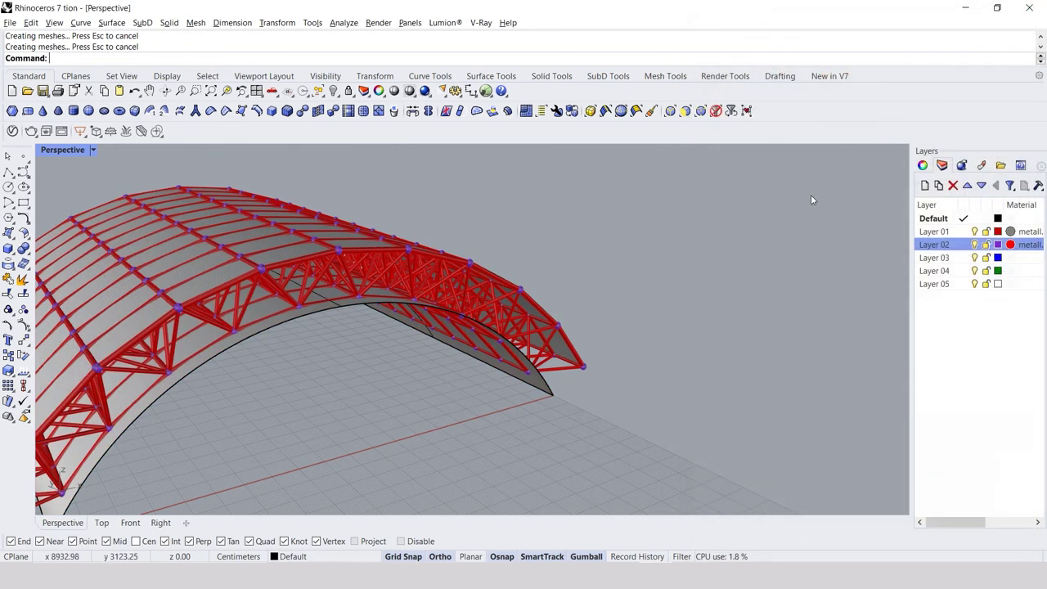
Delete the vault's roof surface, leaving only the piped truss.
{"action": "scroll", "coordinate": [273, 317], "scroll_direction": "up", "scroll_amount": 2}
{"action": "left_click", "coordinate": [272, 320]}
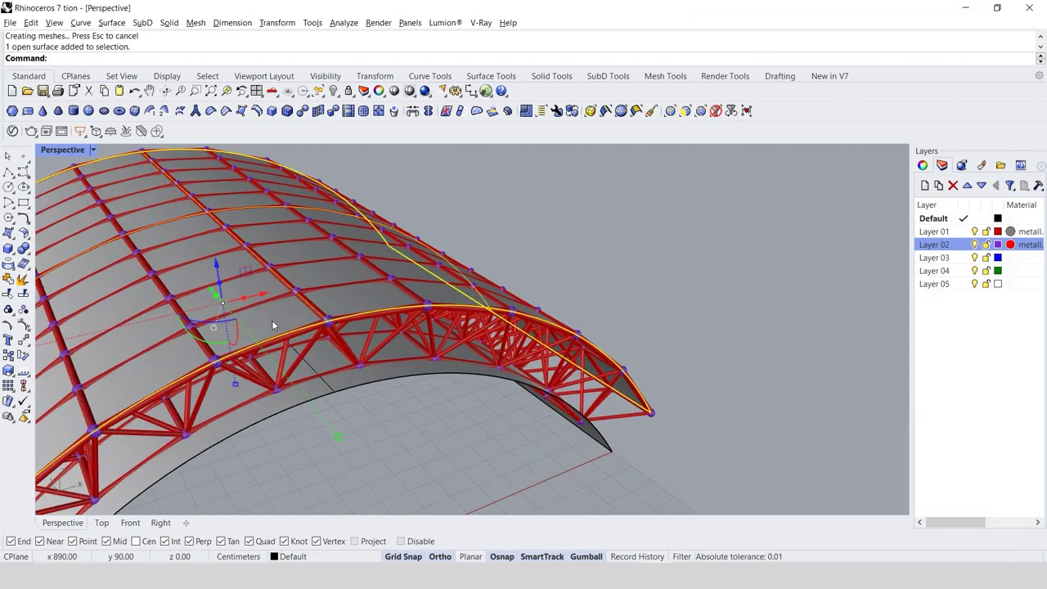
{"action": "key", "text": "Delete"}
Show the Perspective view in Rendered mode, orbited to a side-on view of the truss.
{"action": "scroll", "coordinate": [360, 384], "scroll_direction": "down", "scroll_amount": 2}
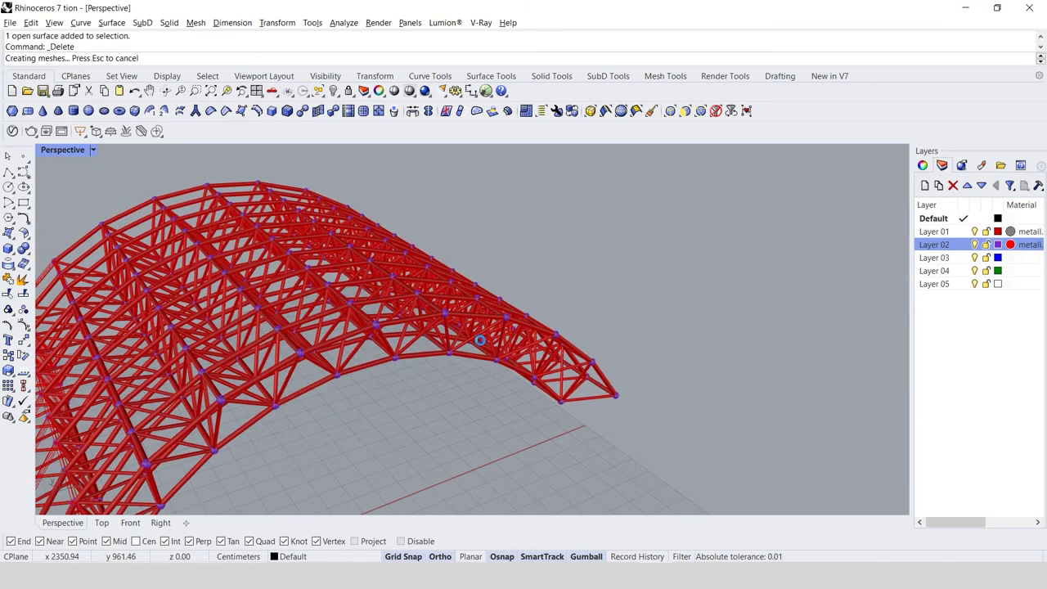
{"action": "scroll", "coordinate": [413, 349], "scroll_direction": "down", "scroll_amount": 2}
{"action": "right_click_drag", "start_coordinate": [426, 356], "coordinate": [171, 210]}
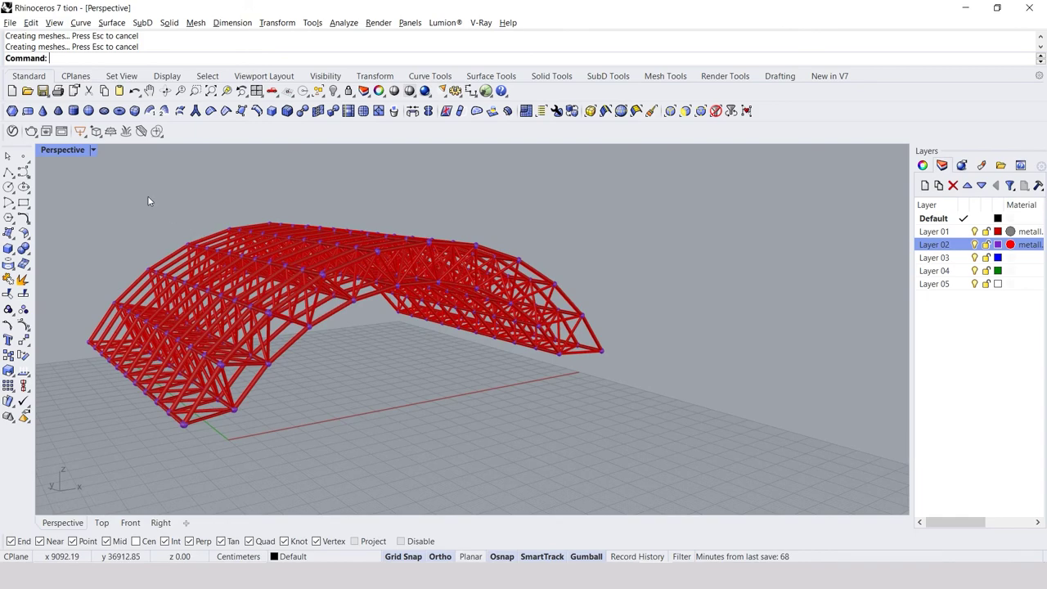
{"action": "left_click", "coordinate": [94, 149]}
{"action": "left_click", "coordinate": [135, 169]}
{"action": "mouse_move", "coordinate": [458, 270]}
{"action": "right_mouse_down"}
{"action": "mouse_move", "coordinate": [401, 265]}
{"action": "mouse_move", "coordinate": [299, 282]}
{"action": "right_mouse_up"}
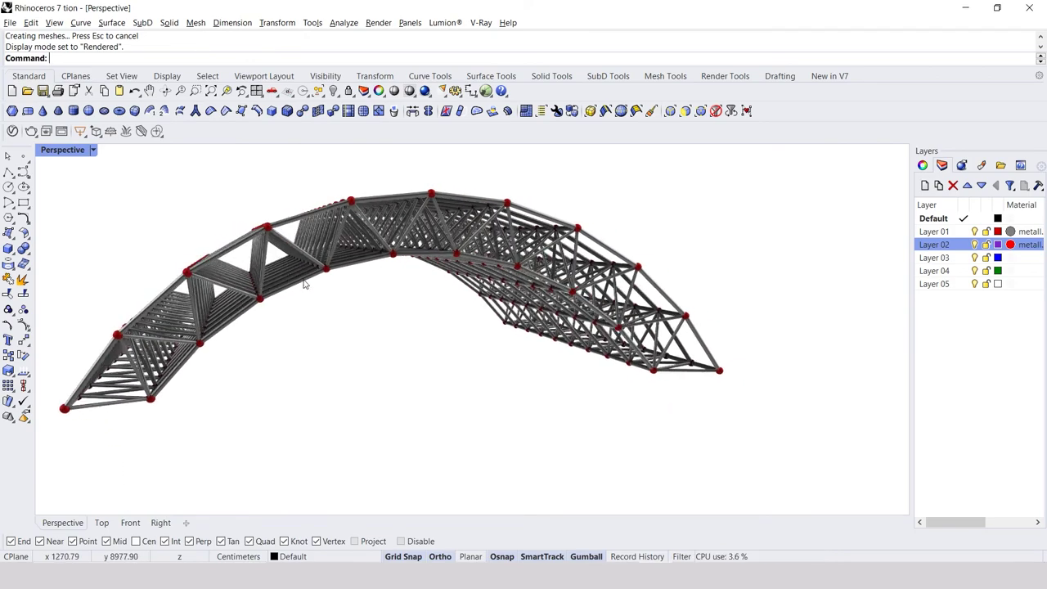
Spin the rendered truss with the Turntable command, then stop the rotation.
{"action": "type", "text": "turntable"}
{"action": "key", "text": "Return"}
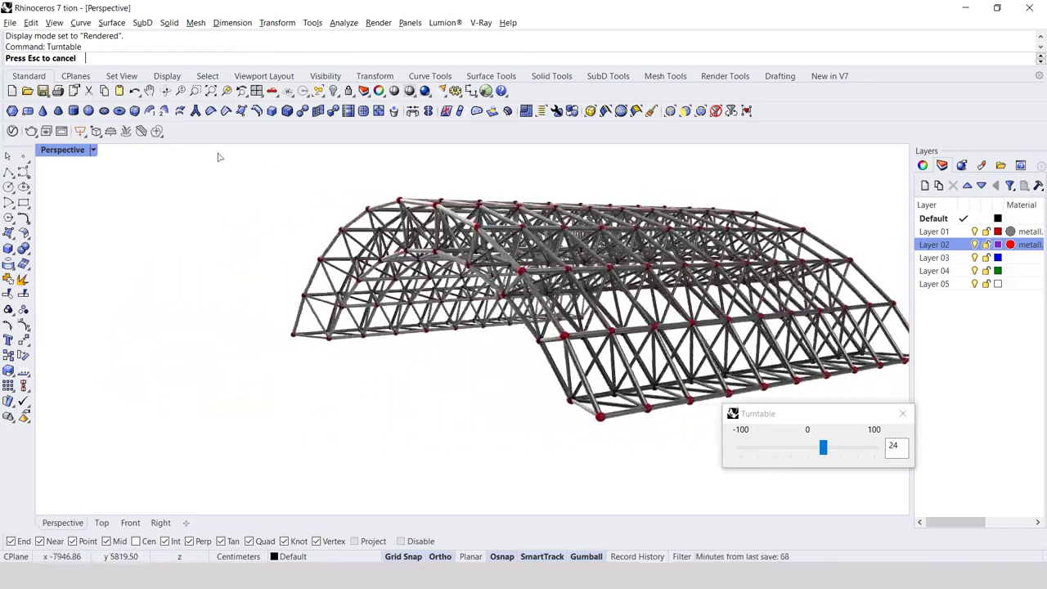
{"action": "left_click", "coordinate": [92, 150]}
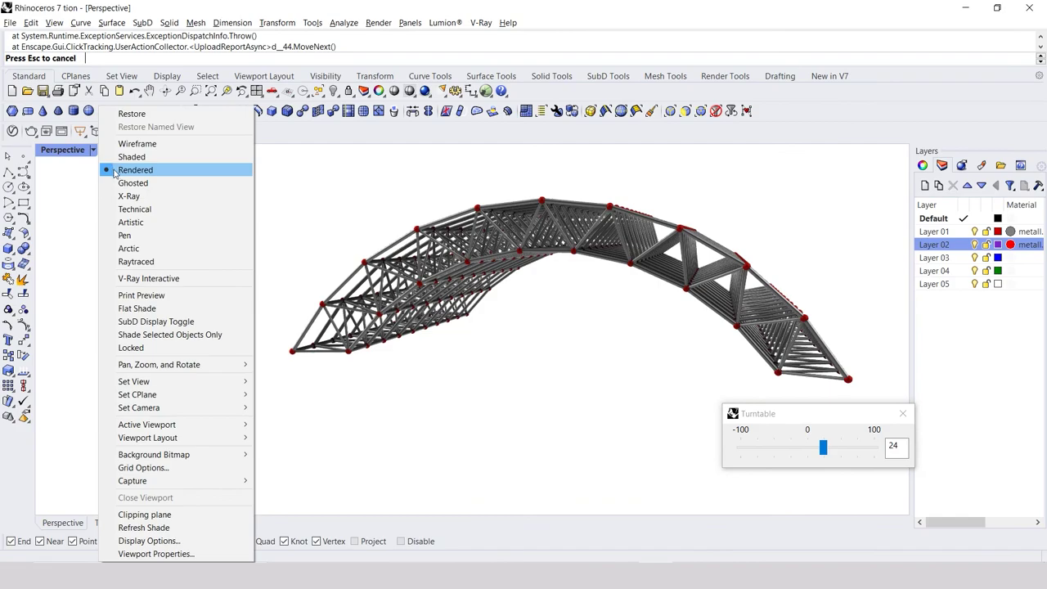
{"action": "left_click", "coordinate": [147, 249]}
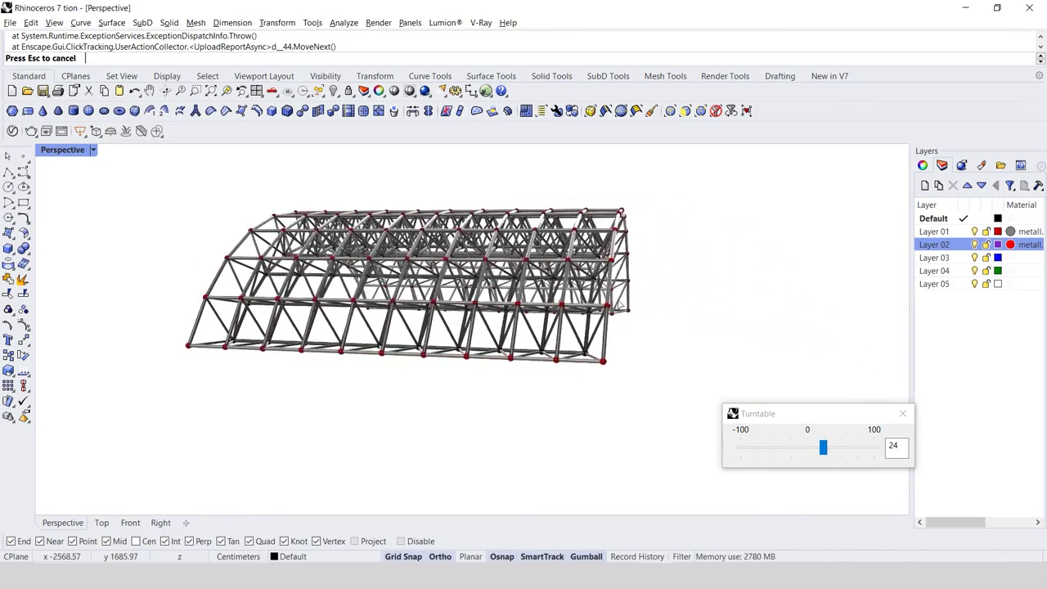
{"action": "left_click", "coordinate": [904, 413]}
{"action": "left_click", "coordinate": [94, 151]}
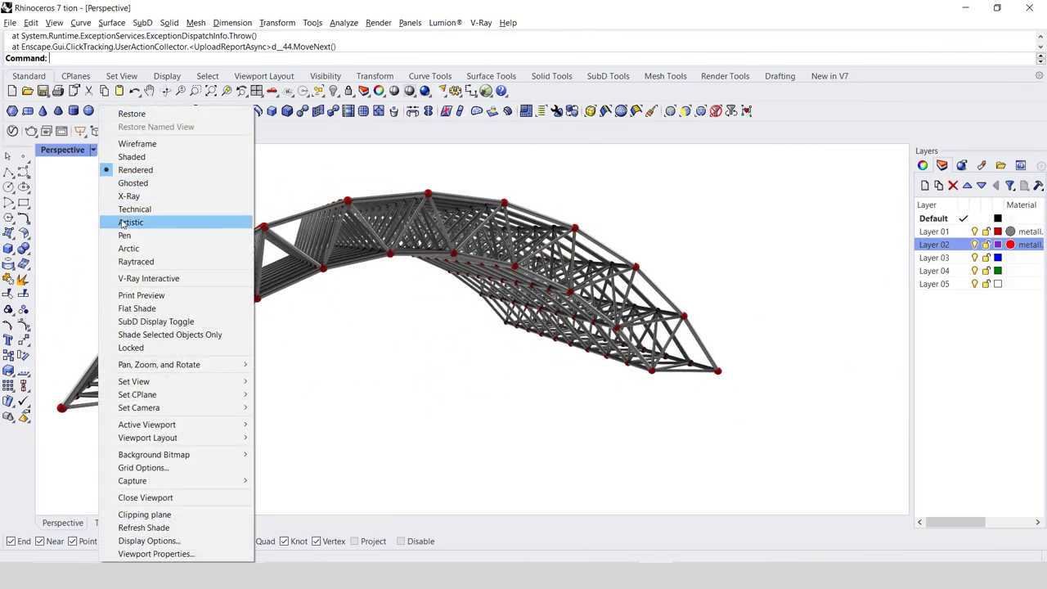
Switch the Perspective view to Arctic mode, reframe the arch, and restart Turntable.
{"action": "left_click", "coordinate": [130, 248]}
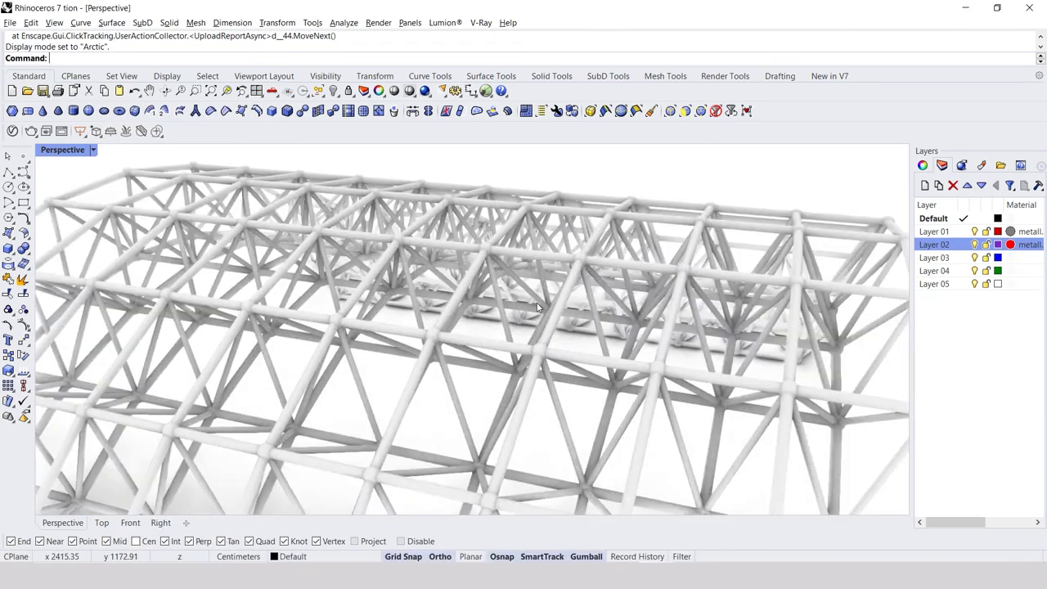
{"action": "scroll", "coordinate": [537, 307], "scroll_direction": "down", "scroll_amount": 5}
{"action": "scroll", "coordinate": [537, 307], "scroll_direction": "down", "scroll_amount": 4}
{"action": "right_click_drag", "start_coordinate": [537, 306], "coordinate": [405, 279]}
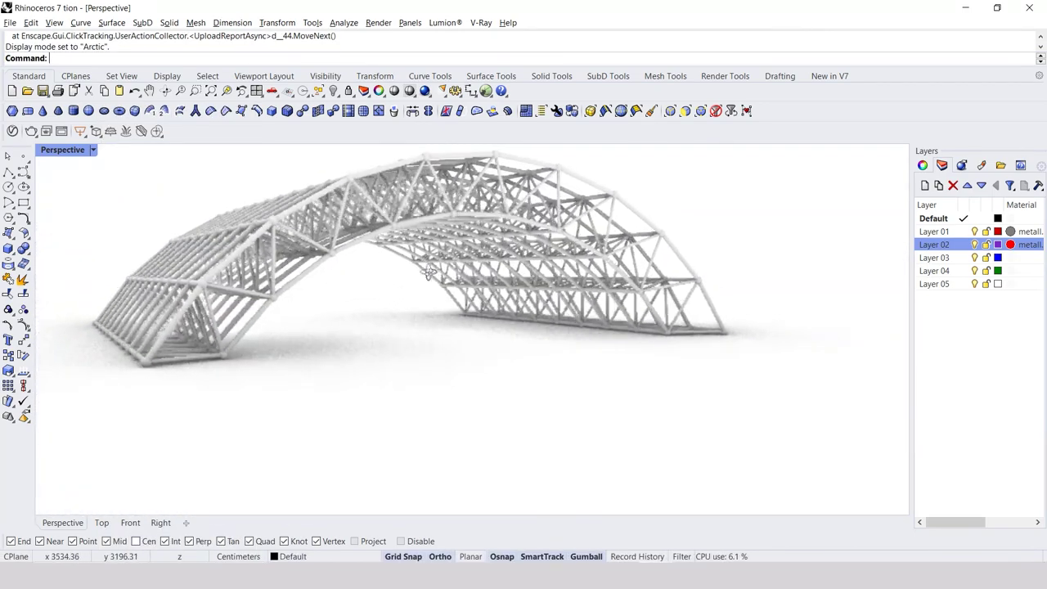
{"action": "scroll", "coordinate": [405, 279], "scroll_direction": "up", "scroll_amount": 3}
{"action": "scroll", "coordinate": [407, 256], "scroll_direction": "up", "scroll_amount": 3}
{"action": "type", "text": "T"}
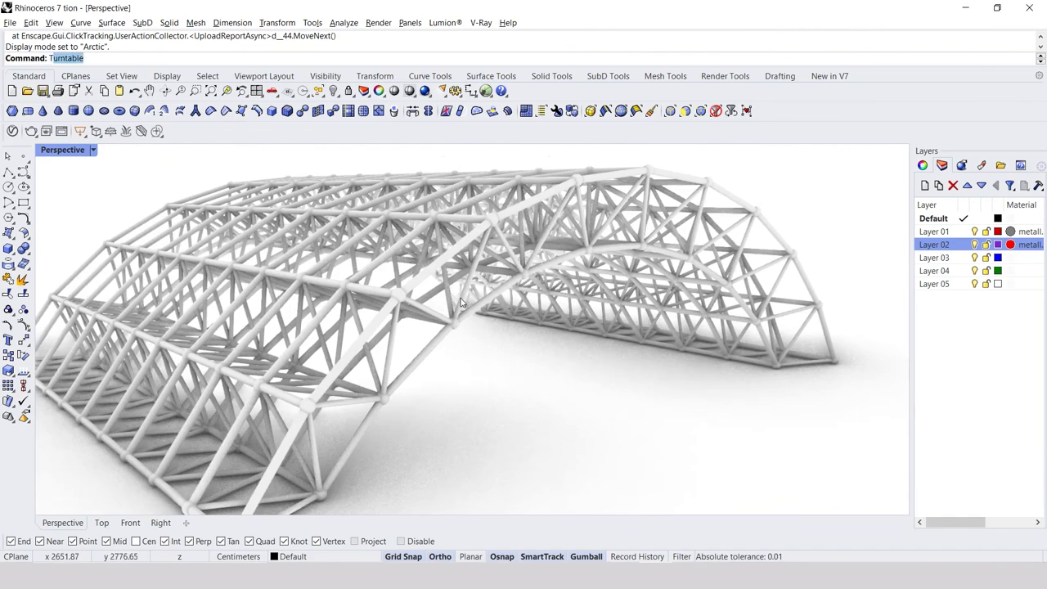
{"action": "key", "text": "Return"}
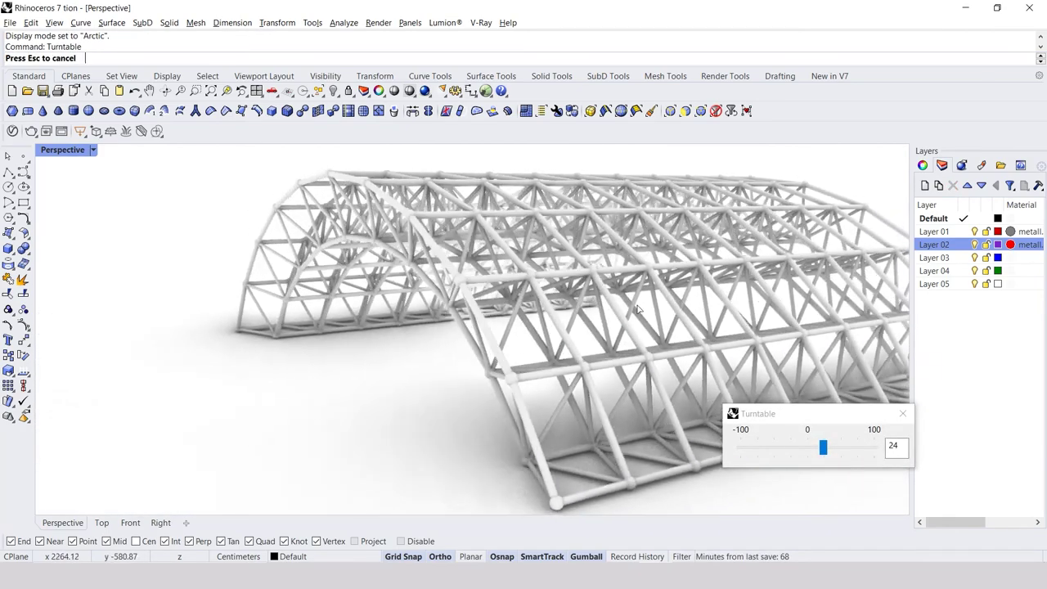